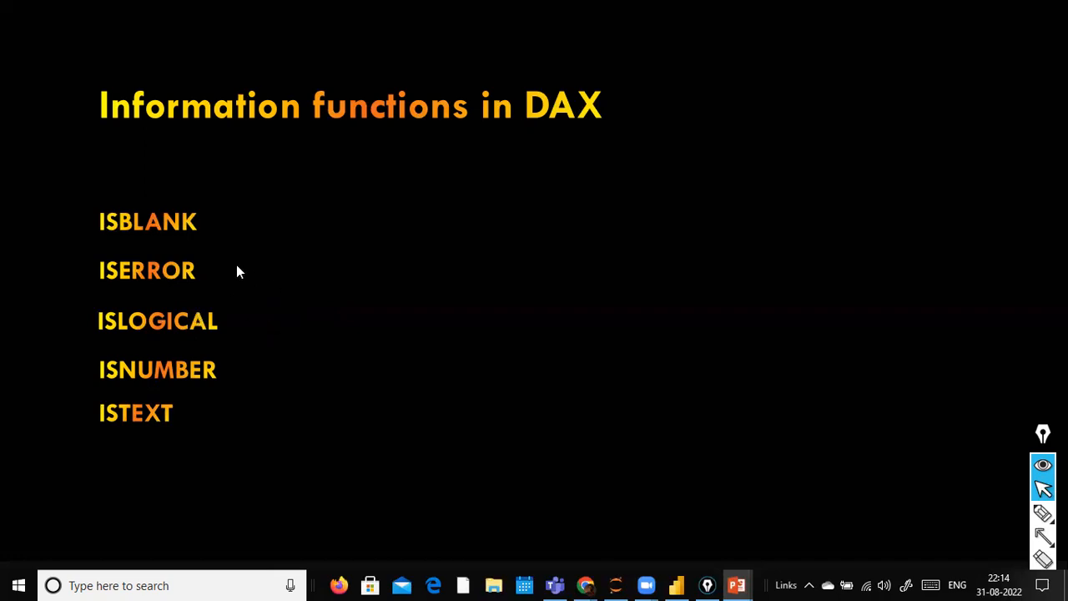
# - Switch to Power BI Desktop and open the Information Functions report page
pyautogui.hotkey('alt', 'Tab')
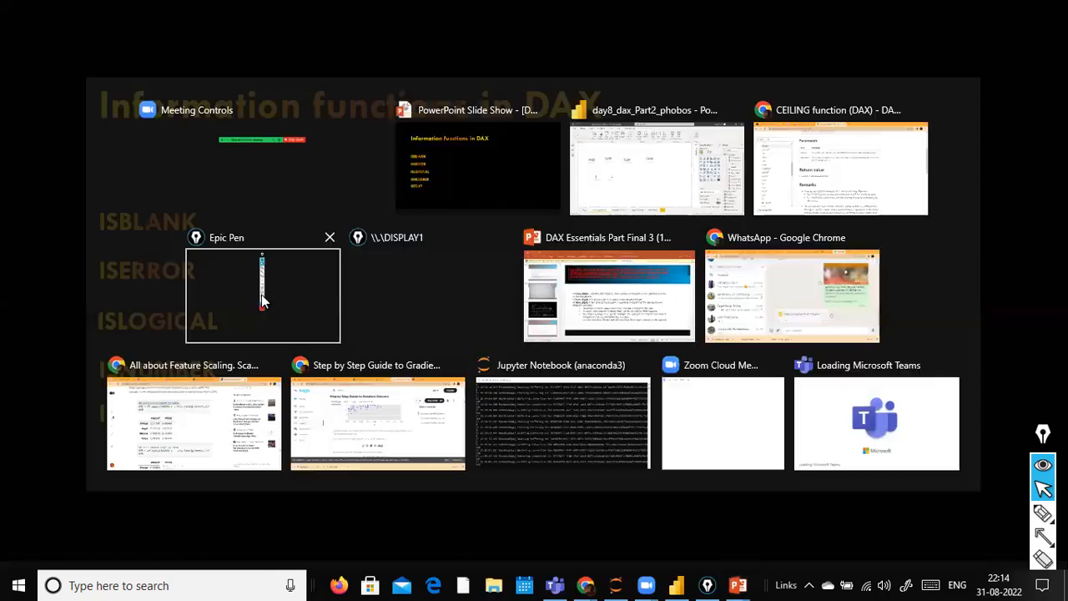
pyautogui.hotkey('alt', 'Tab')
pyautogui.click(269, 538)
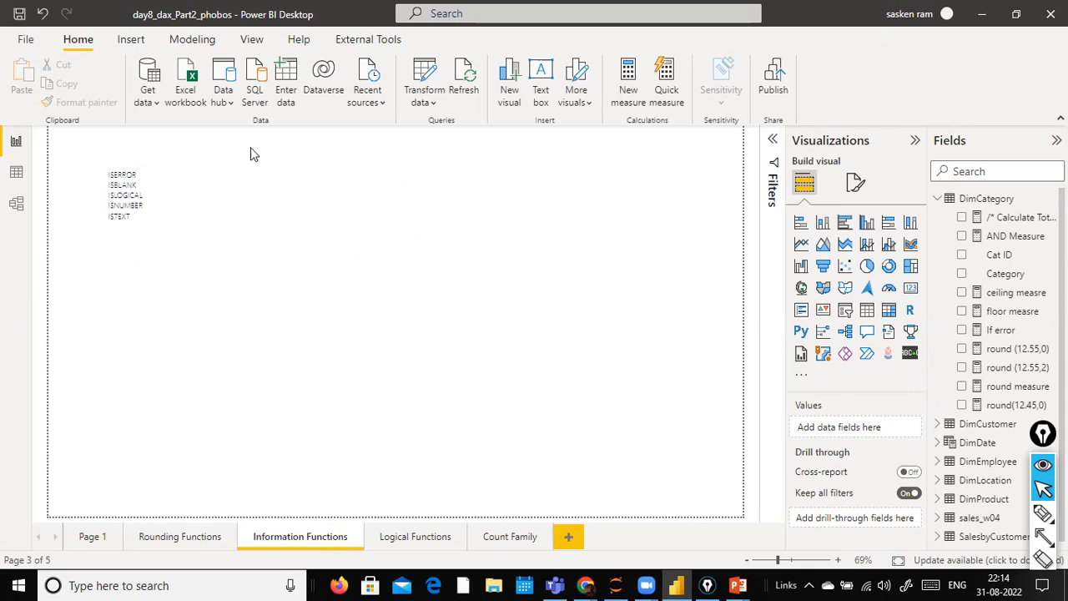
# - Display the data of the SalesbyCustomer table, with the DimCategory field list collapsed
pyautogui.click(17, 173)
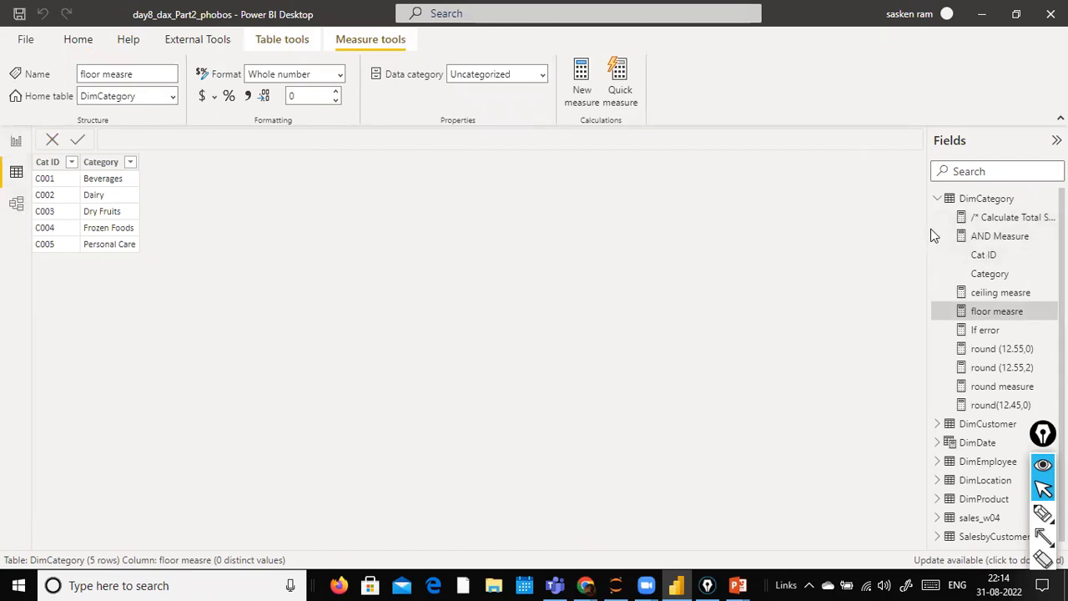
pyautogui.click(938, 201)
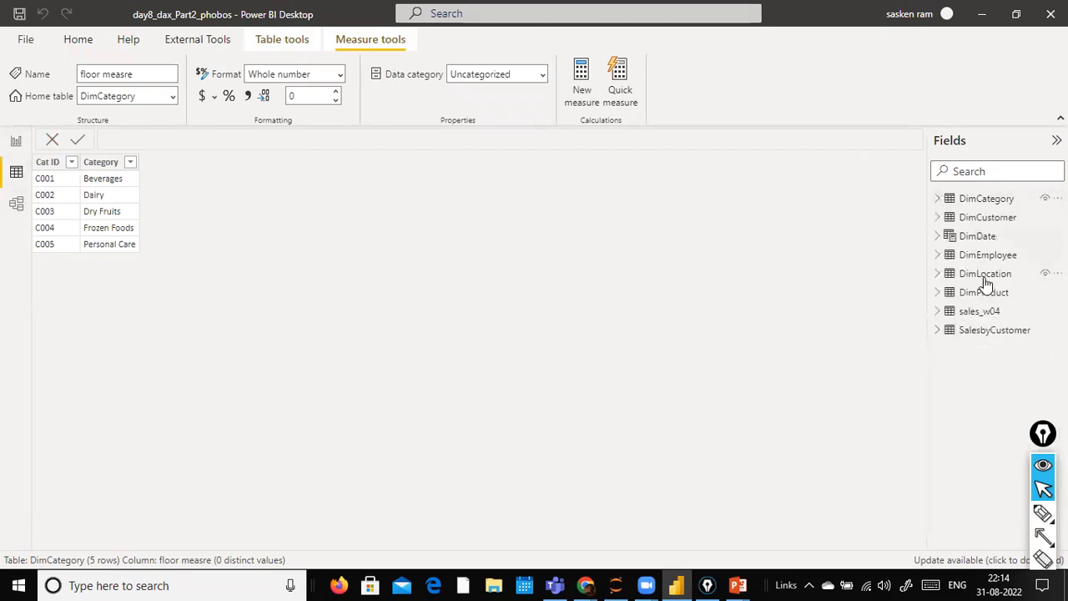
pyautogui.click(991, 334)
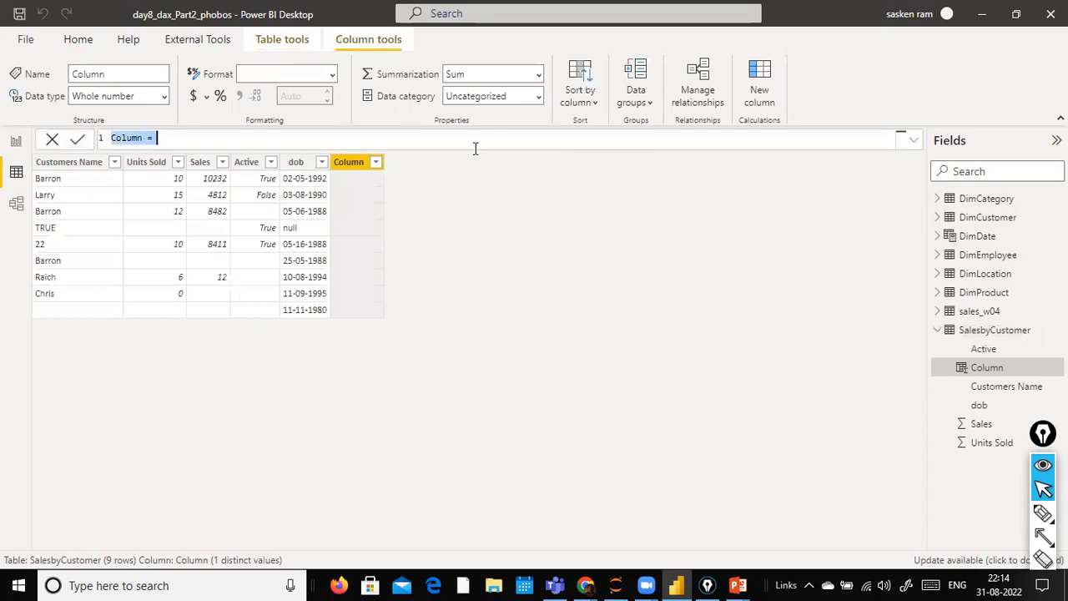
# - Name the new calculated column in the SalesbyCustomer table Customer Name Column
pyautogui.press('Left')
pyautogui.write('Cust')
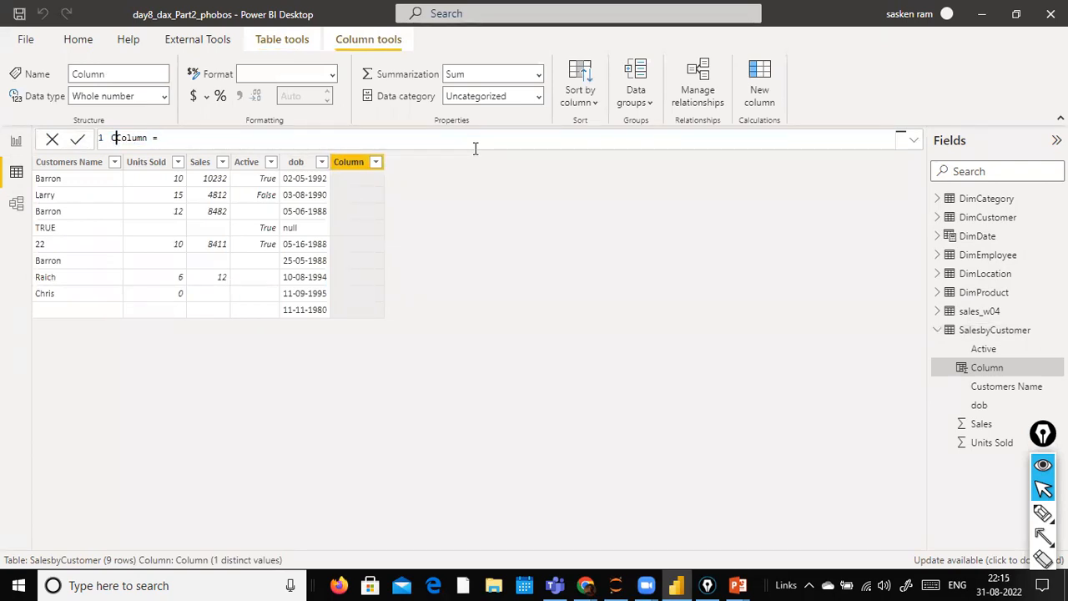
pyautogui.write('omer Name')
pyautogui.press('End')
pyautogui.write('is')
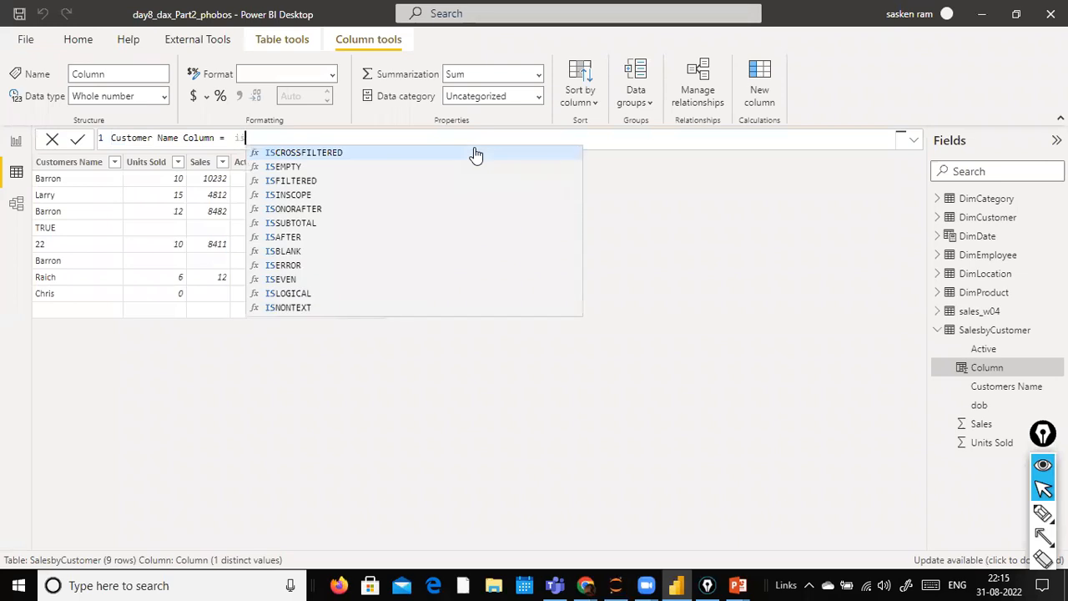
pyautogui.press('BackSpace')
pyautogui.press('BackSpace')
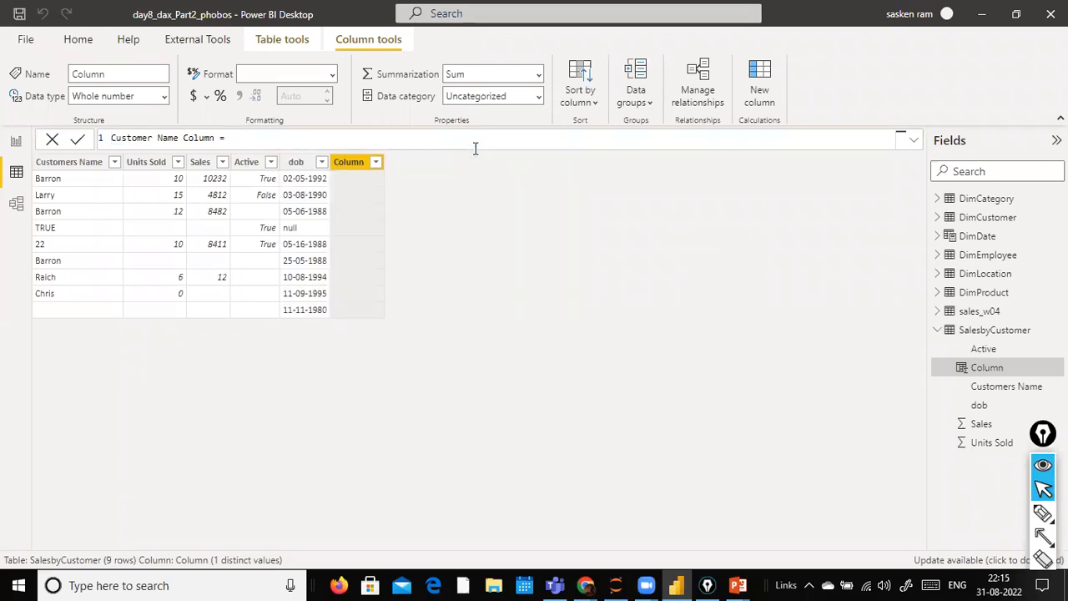
# - Begin the column's formula with ISBLANK, using SalesbyCustomer[Customers Name] as its argument
pyautogui.write('issLANK(')
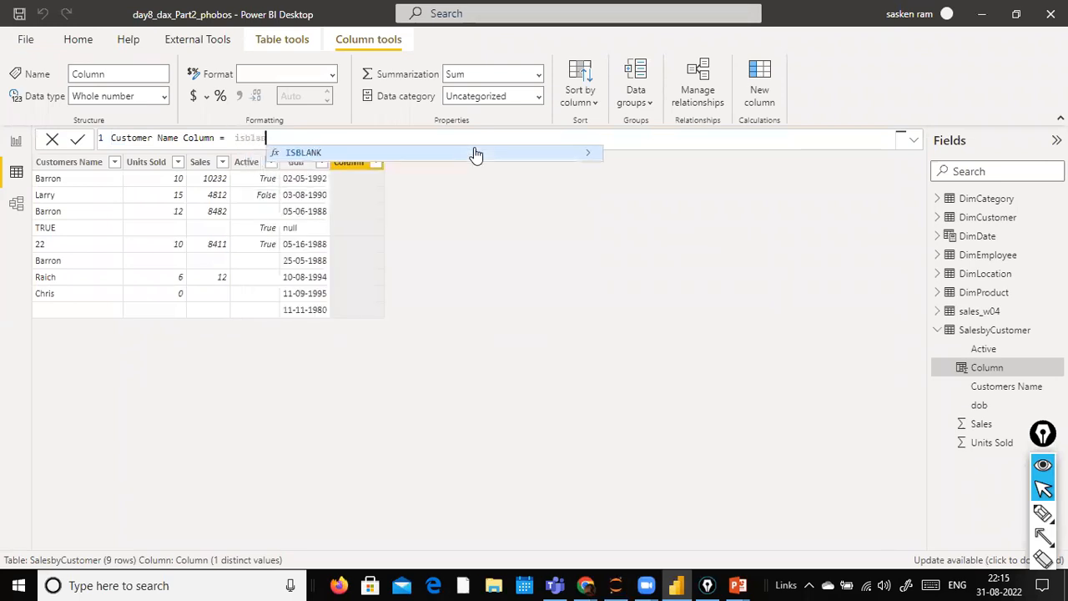
pyautogui.press('Tab')
pyautogui.write('cstomer')
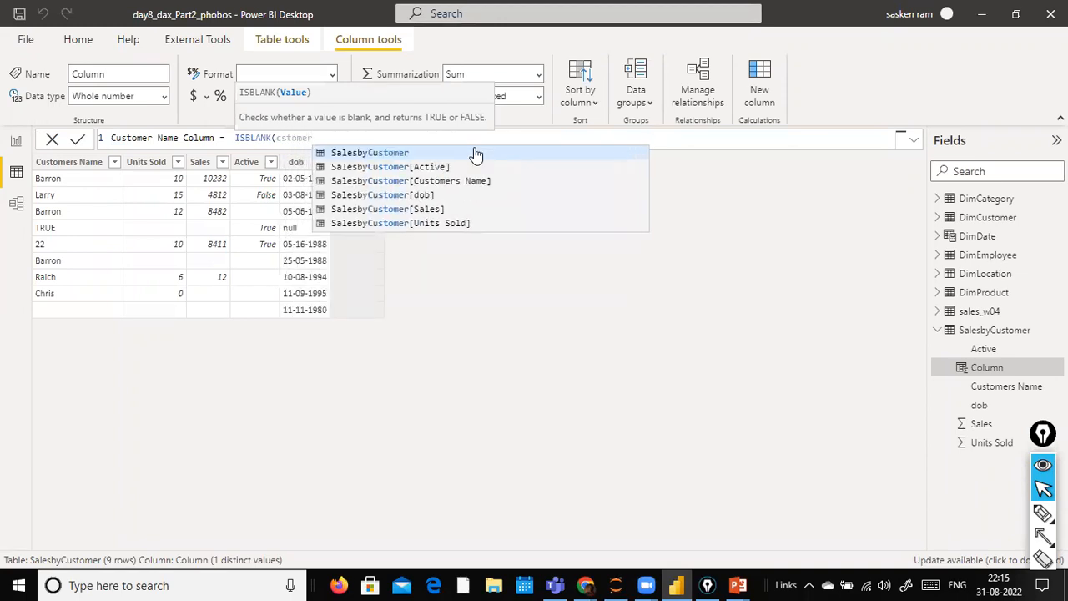
pyautogui.press('Down')
pyautogui.press('Down')
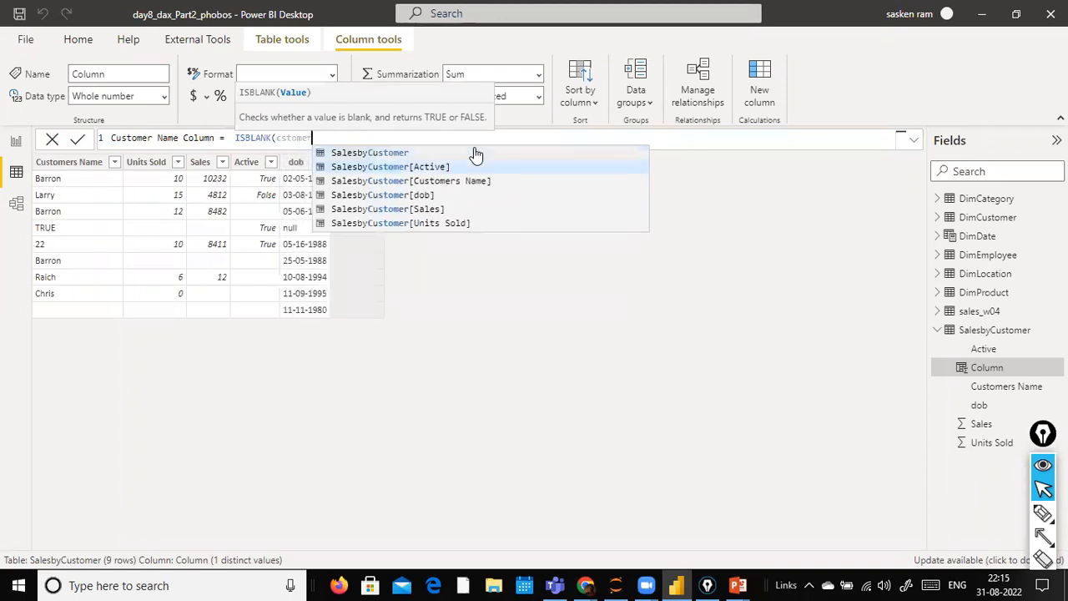
pyautogui.press('Tab')
# - Try to extend the ISBLANK call with BLANK and SalesbyCustomer[Customers Name] as further arguments
pyautogui.write(',')
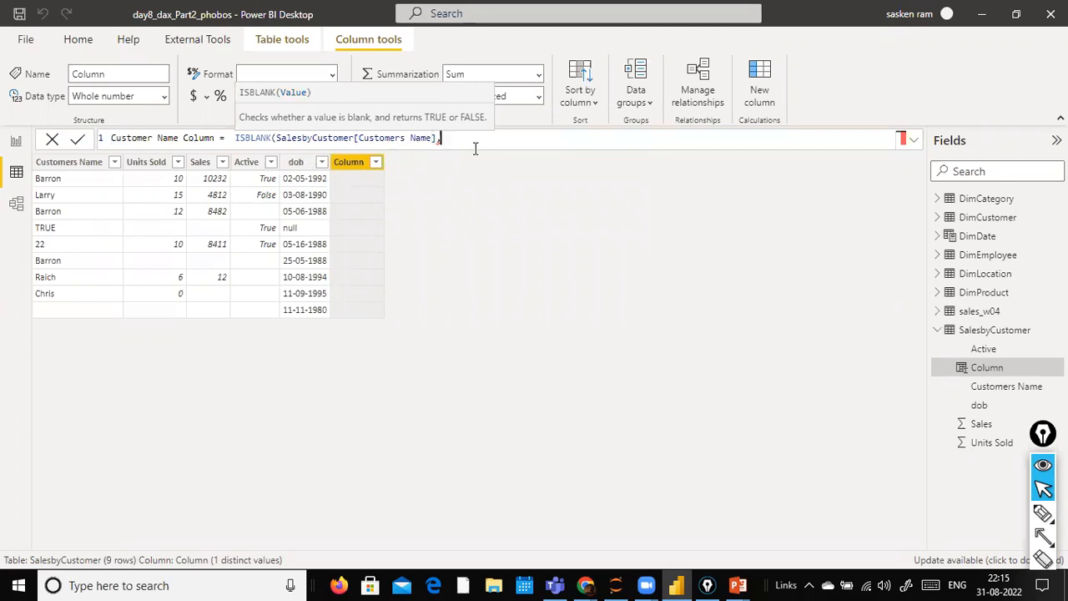
pyautogui.write('blan')
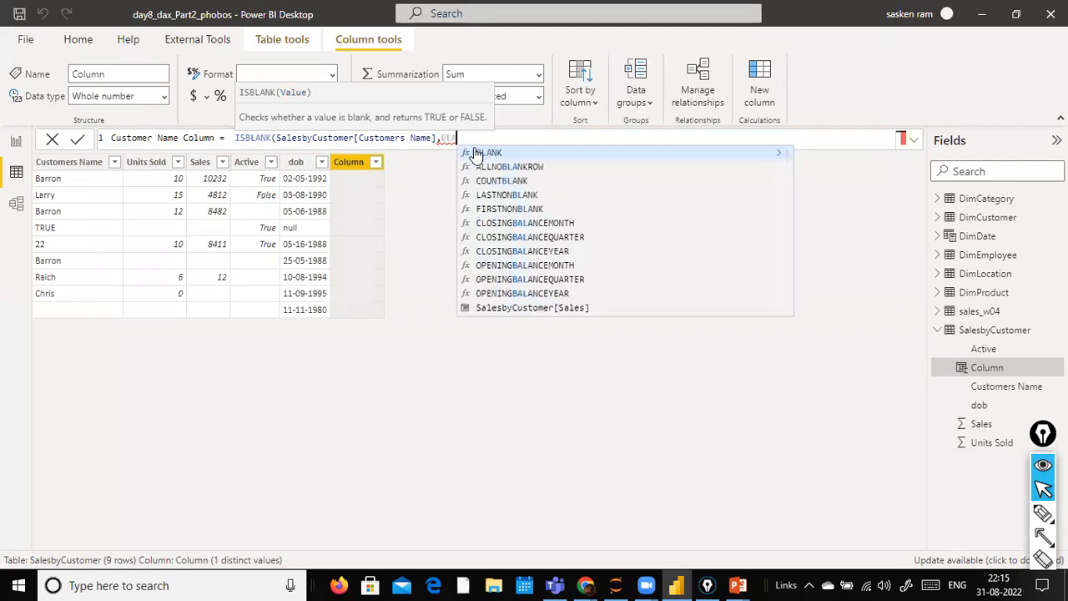
pyautogui.press('Tab')
pyautogui.write(',')
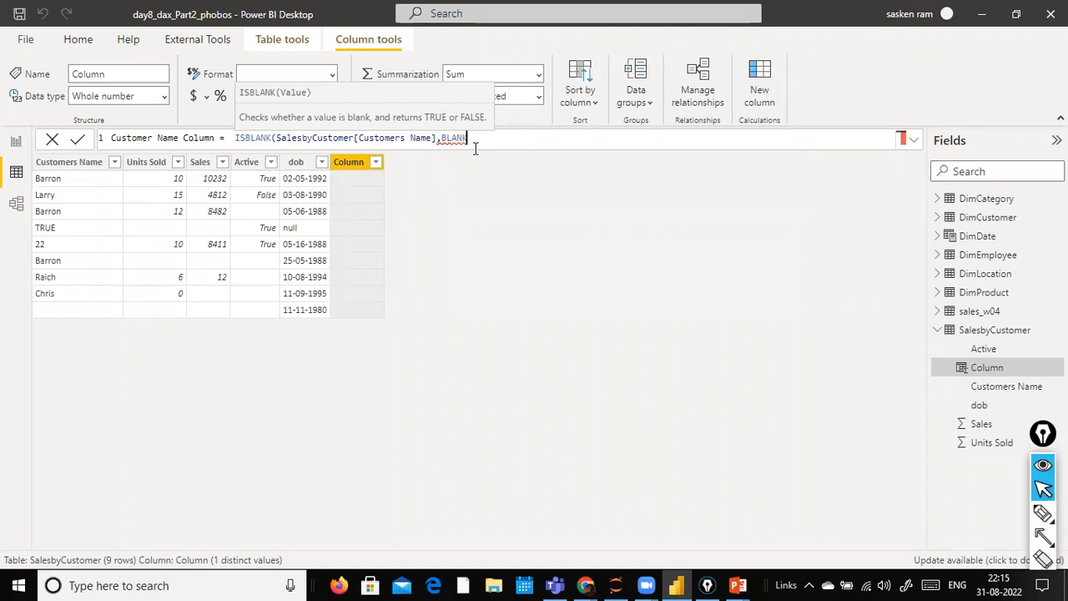
pyautogui.write(' sal')
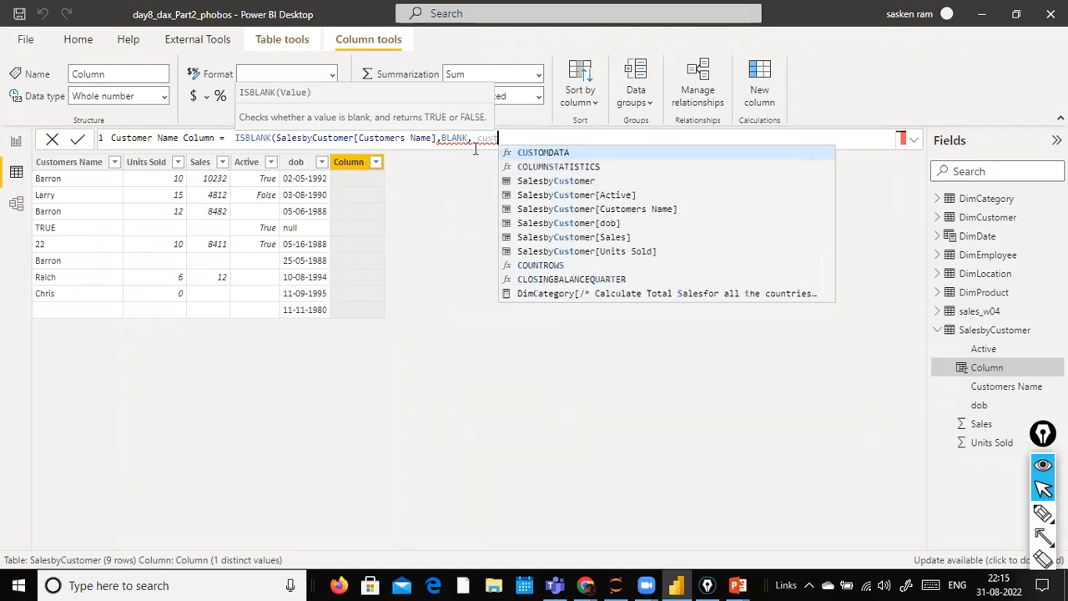
pyautogui.press('Down')
pyautogui.press('Down')
pyautogui.press('Tab')
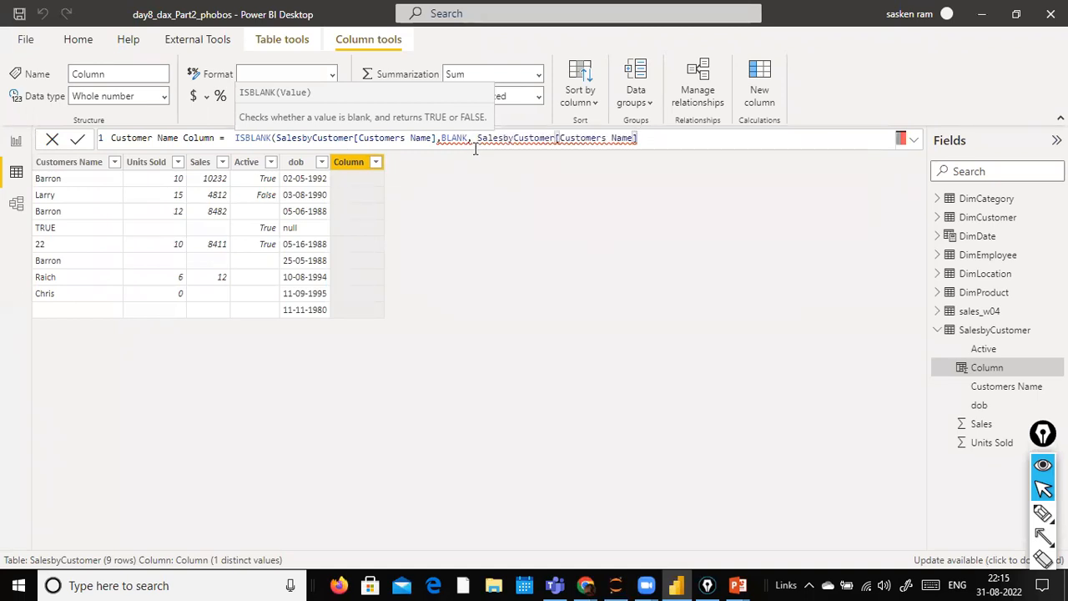
# - Close the extended ISBLANK call, add parentheses after BLANK and remove the space before the last argument
pyautogui.write(')')
pyautogui.hotkey('ctrl', 'Left')
pyautogui.hotkey('ctrl', 'Left')
pyautogui.hotkey('ctrl', 'Left')
pyautogui.hotkey('ctrl', 'Left')
pyautogui.hotkey('ctrl', 'Left')
pyautogui.hotkey('ctrl', 'Left')
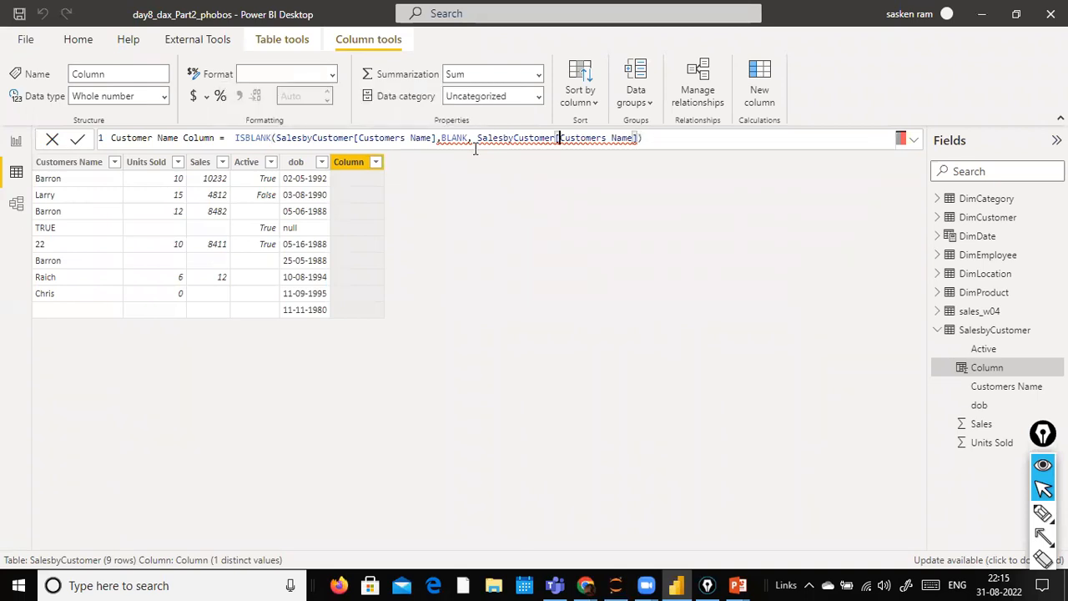
pyautogui.hotkey('ctrl', 'Right')
pyautogui.write('()')
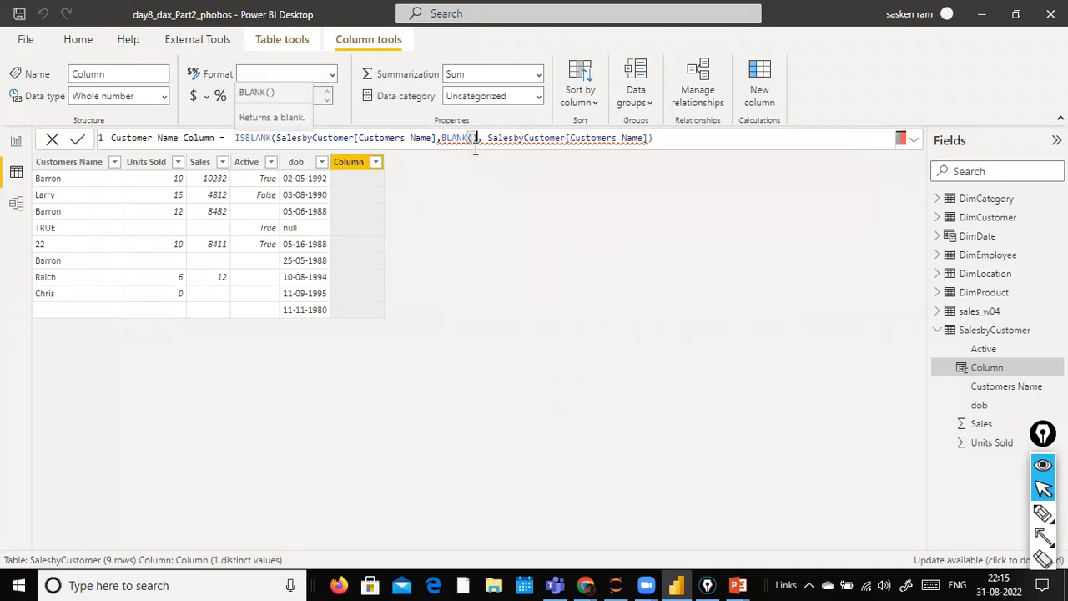
pyautogui.hotkey('ctrl', 'Right')
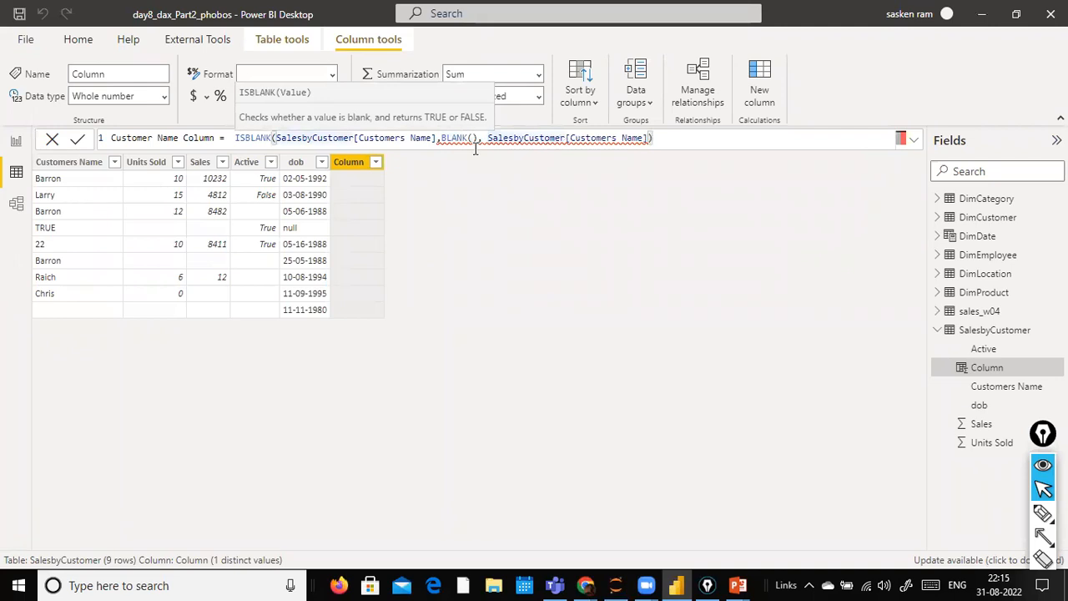
pyautogui.press('BackSpace')
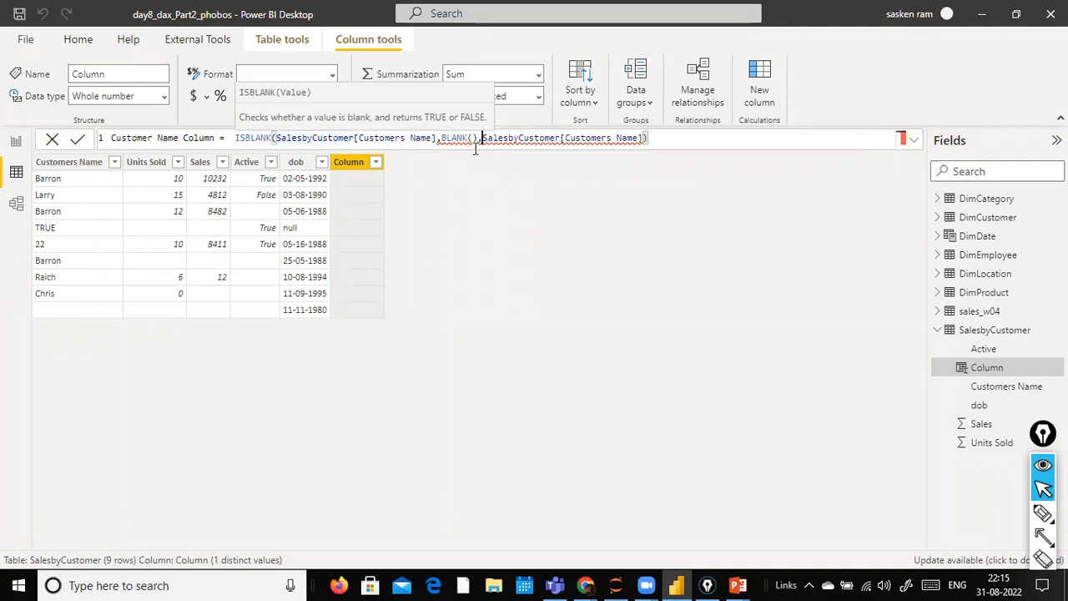
# - Remove the extra arguments and commit the formula as ISBLANK(SalesbyCustomer[Customers Name])
pyautogui.hotkey('ctrl', 'Left')
pyautogui.hotkey('ctrl', 'Left')
pyautogui.hotkey('ctrl', 'Left')
pyautogui.hotkey('ctrl', 'Left')
pyautogui.hotkey('ctrl', 'Right')
pyautogui.press('Right')
pyautogui.hotkey('shift', 'End')
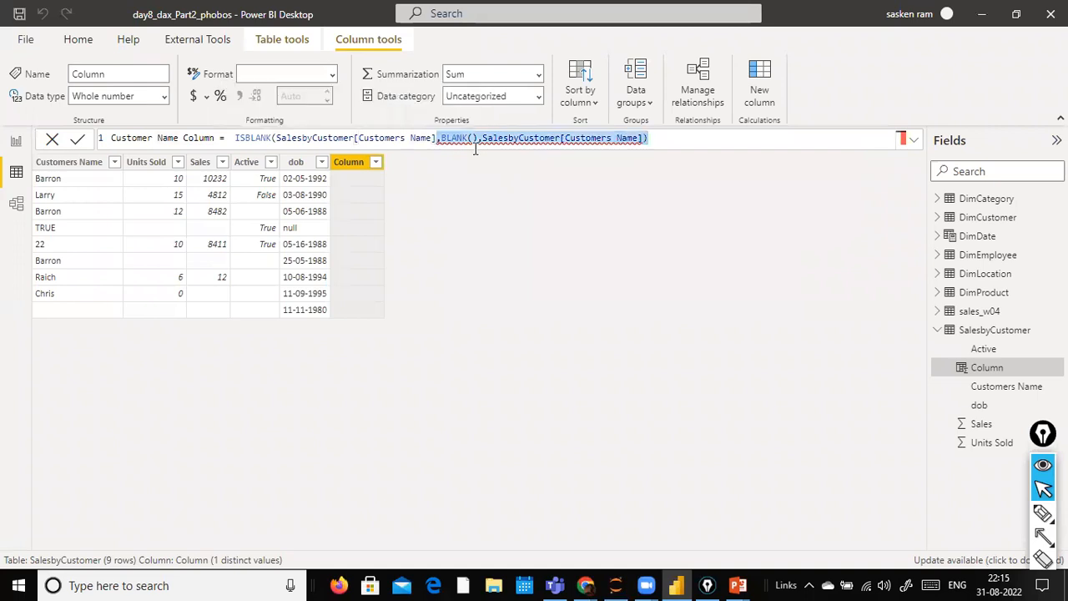
pyautogui.press('Delete')
pyautogui.write(')')
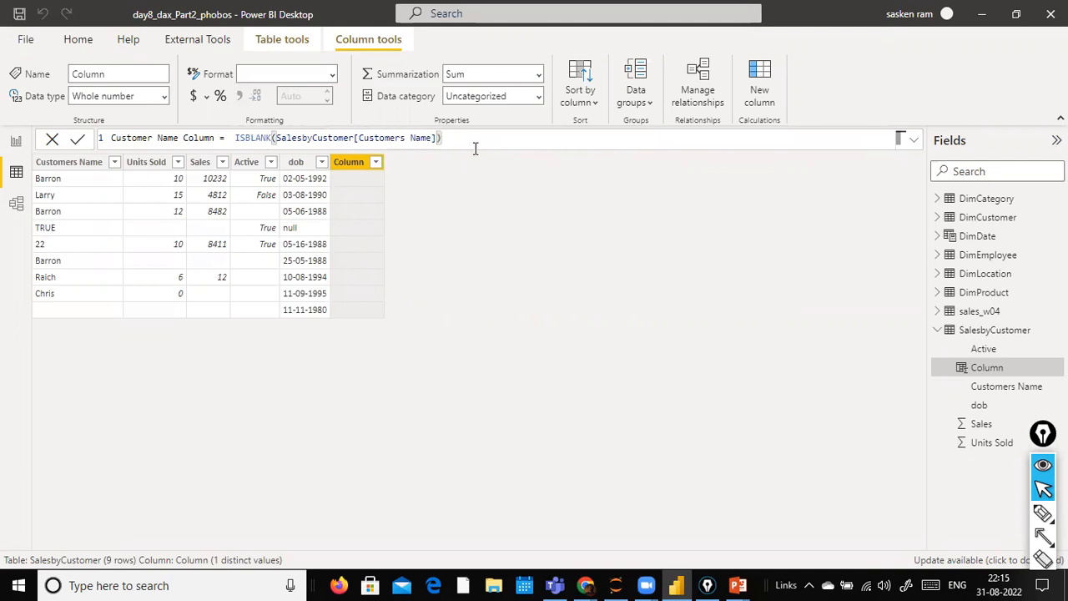
pyautogui.press('Return')
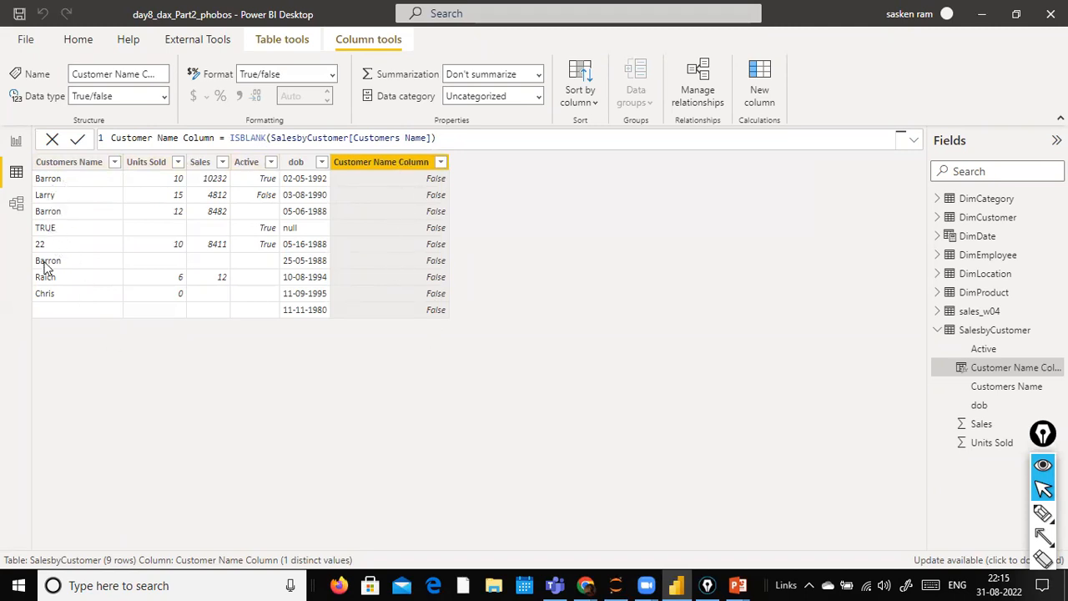
# - Compare the empty Customers Name cell in the last row with its Customer Name Column result
pyautogui.click(72, 316)
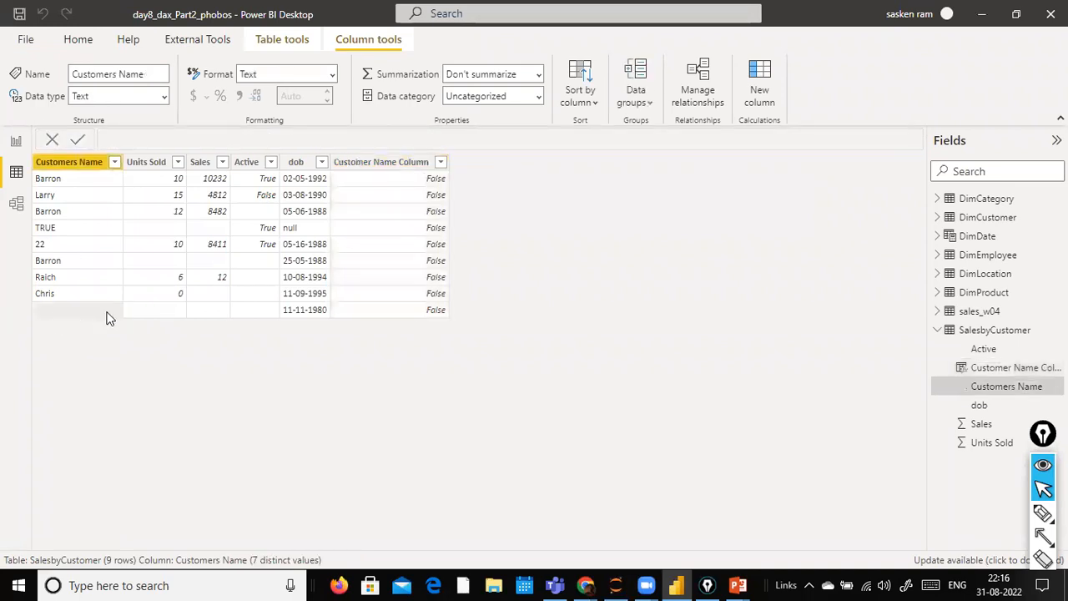
pyautogui.click(440, 316)
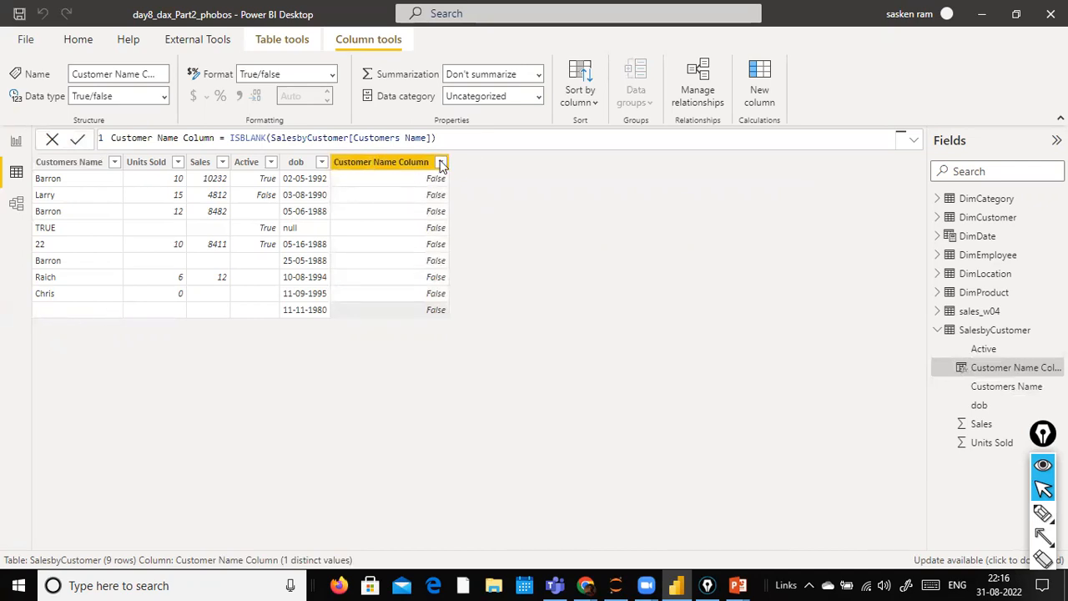
# - Copy the whole Customer Name Column formula and paste it into a new calculated column
pyautogui.click(485, 138)
pyautogui.hotkey('ctrl', 'a')
pyautogui.hotkey('ctrl', 'c')
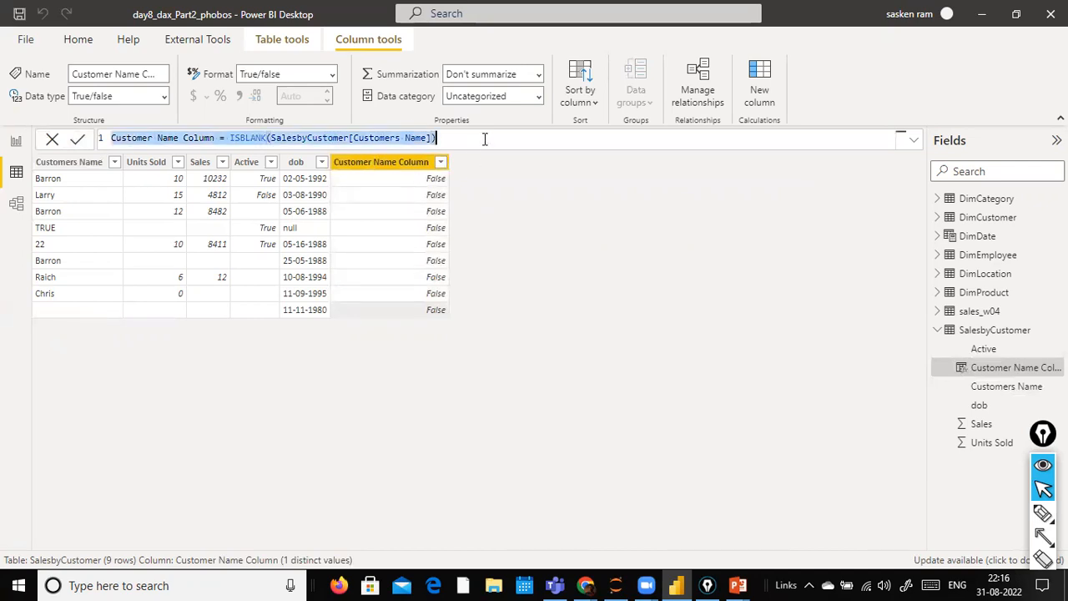
pyautogui.click(576, 320)
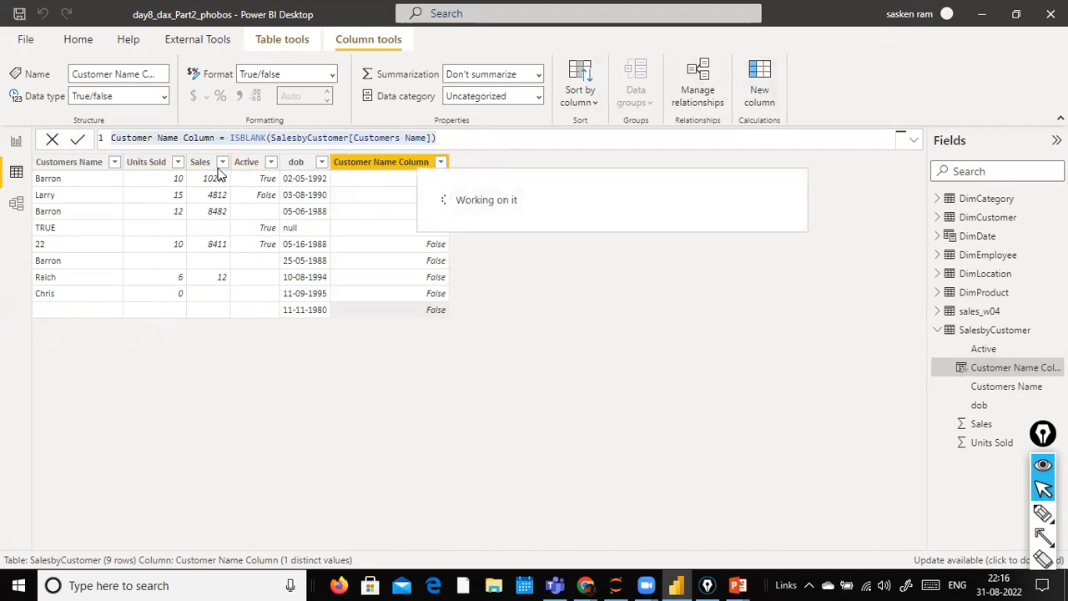
pyautogui.hotkey('ctrl', 'v')
# - Replace ISBLANK with ISEMPTY in the pasted formula, keeping SalesbyCustomer[Customers Name] as the argument
pyautogui.click(236, 138)
pyautogui.press('Right')
pyautogui.press('Right')
pyautogui.press('Right')
pyautogui.press('Right')
pyautogui.press('Right')
pyautogui.press('Home')
pyautogui.hotkey('ctrl', 'shift', 'Right')
pyautogui.write('emp')
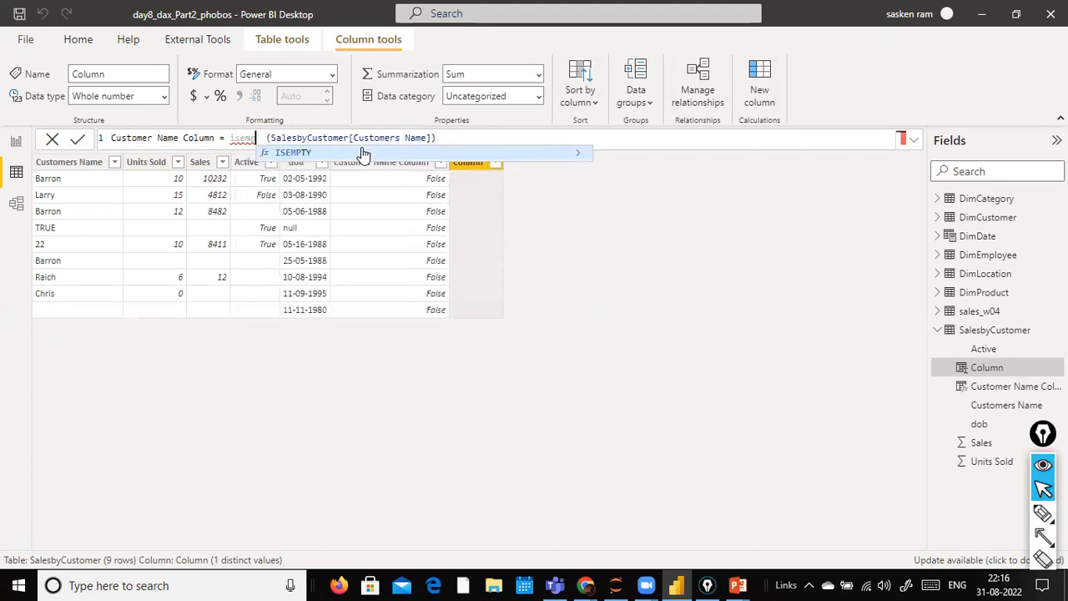
pyautogui.press('Tab')
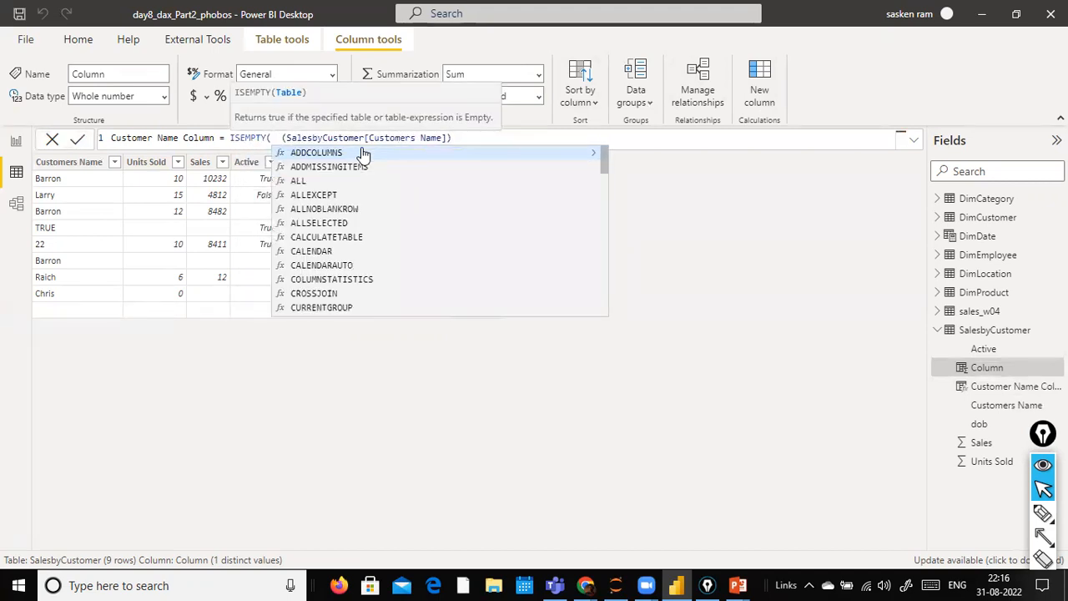
pyautogui.press('Delete')
pyautogui.press('Delete')
pyautogui.press('Delete')
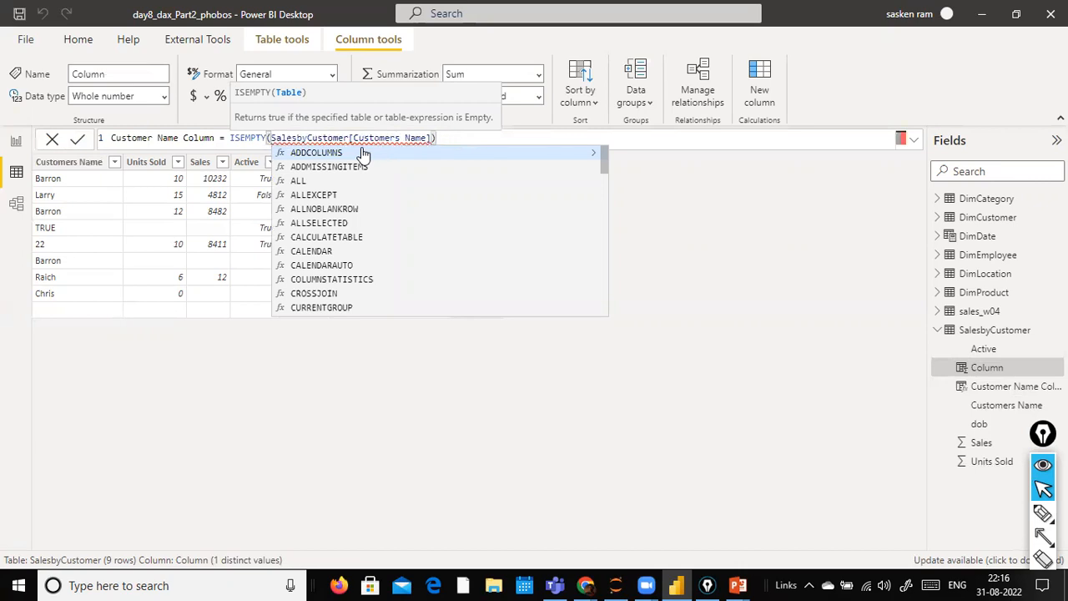
# - Try to commit the ISEMPTY formula with an extra closing parenthesis under the name Customer Name Column
pyautogui.press('End')
pyautogui.write(')')
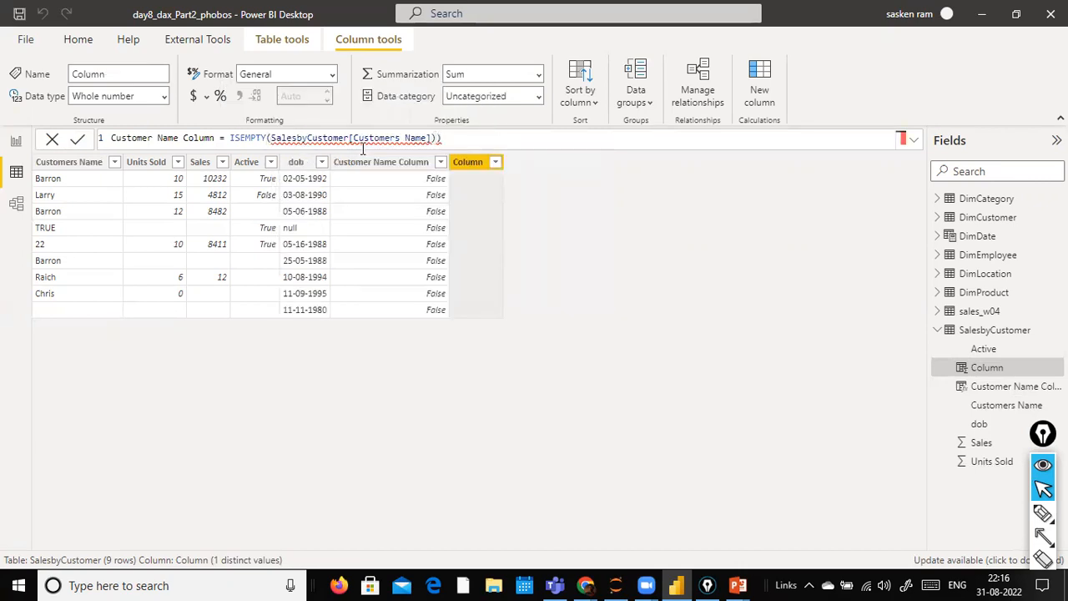
pyautogui.press('Return')
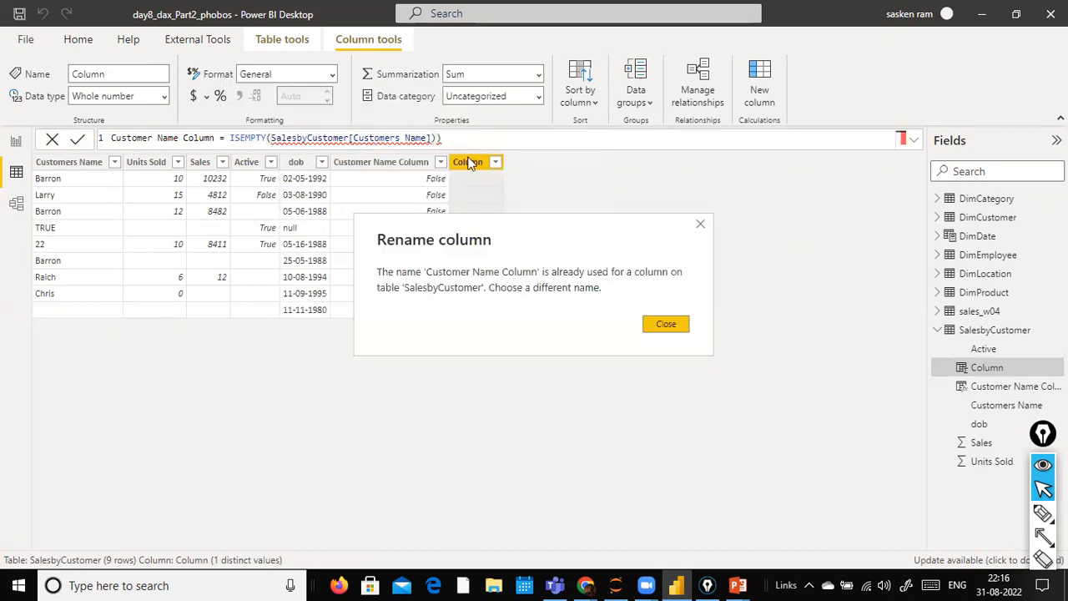
pyautogui.click(671, 327)
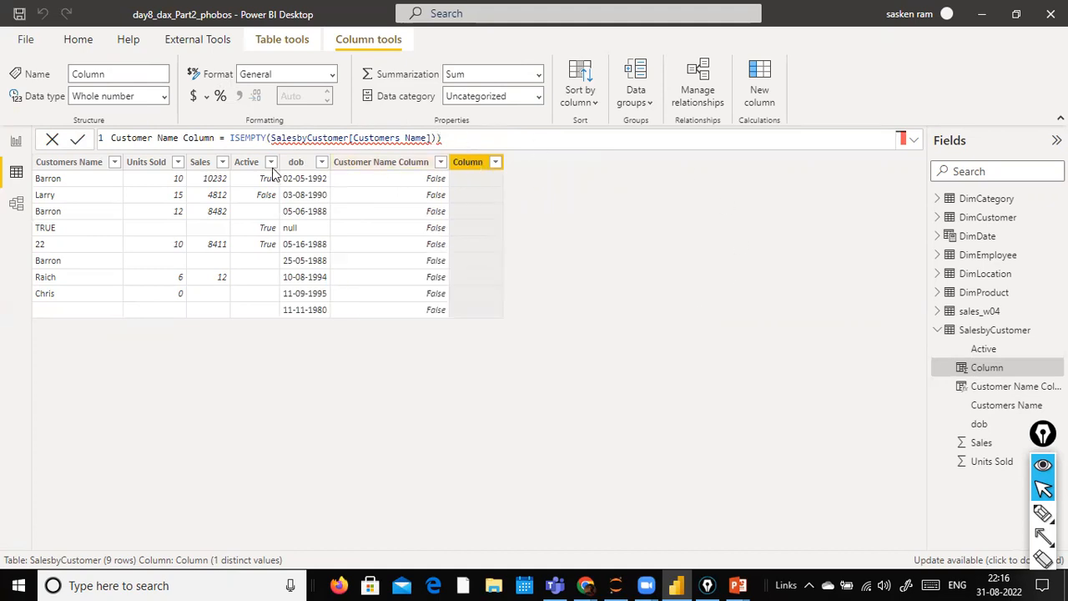
# - Delete the ISEMPTY expression after the equals sign in the new column's formula
pyautogui.click(229, 140)
pyautogui.hotkey('shift', 'Home')
pyautogui.hotkey('shift', 'End')
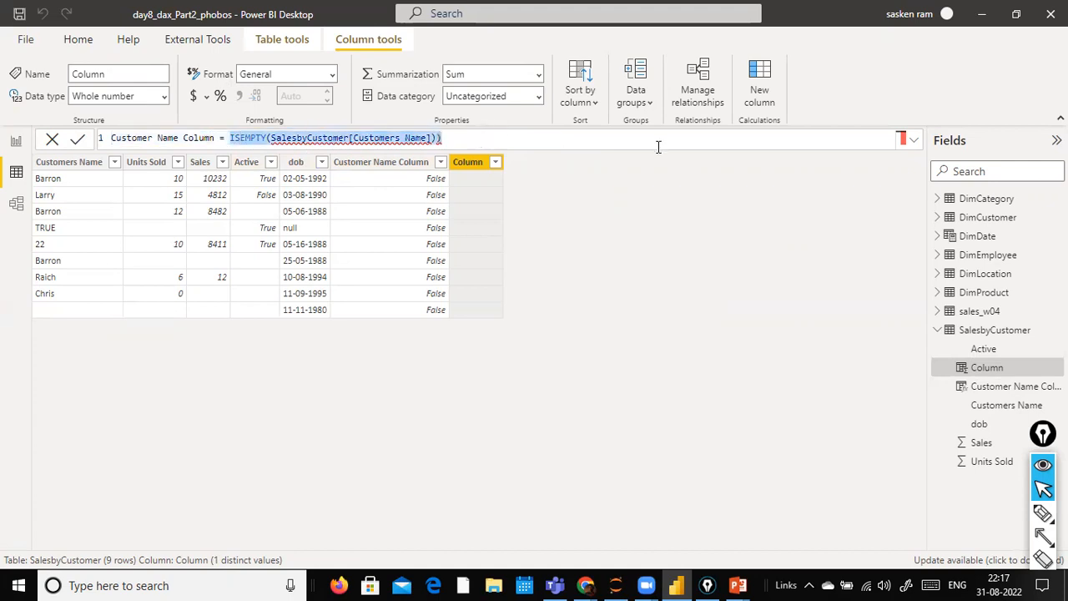
pyautogui.press('Delete')
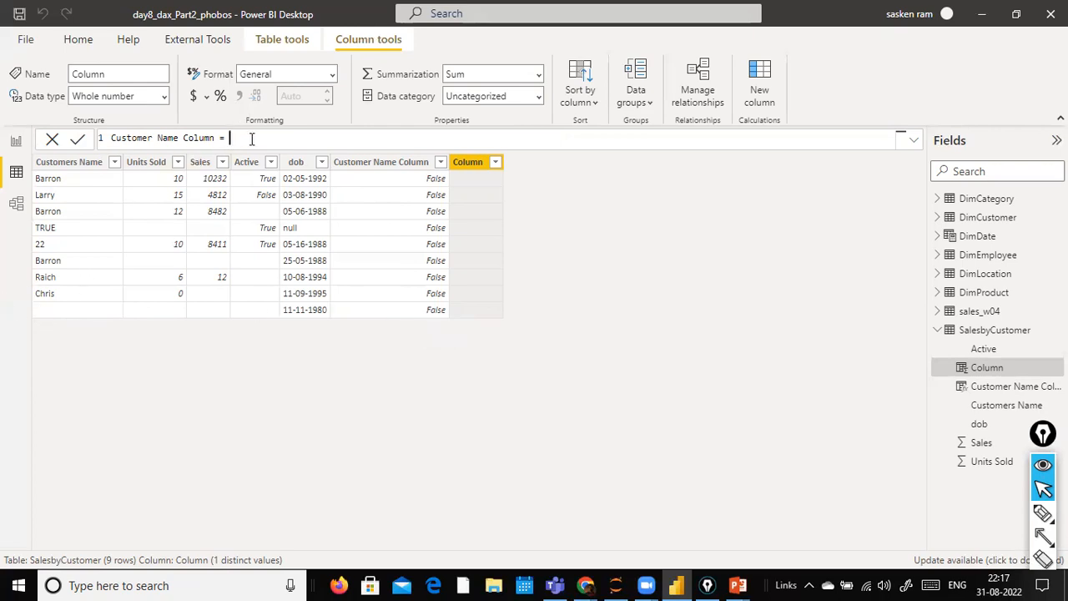
# - Begin an IF function in the new column's formula and consult the slide listing the DAX information functions
pyautogui.write('if')
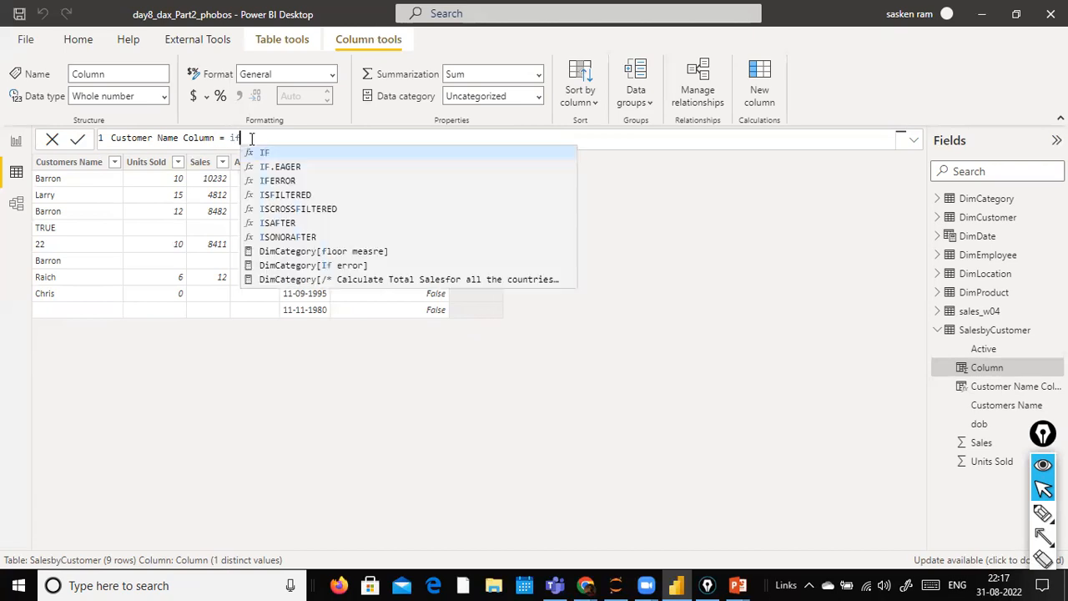
pyautogui.write('(')
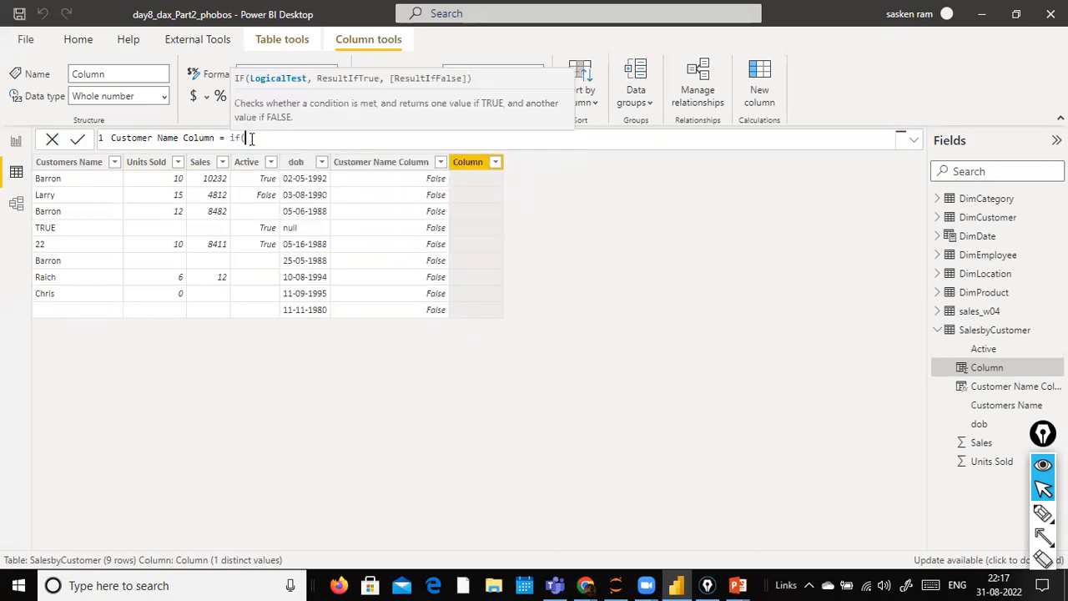
pyautogui.hotkey('alt', 'Tab')
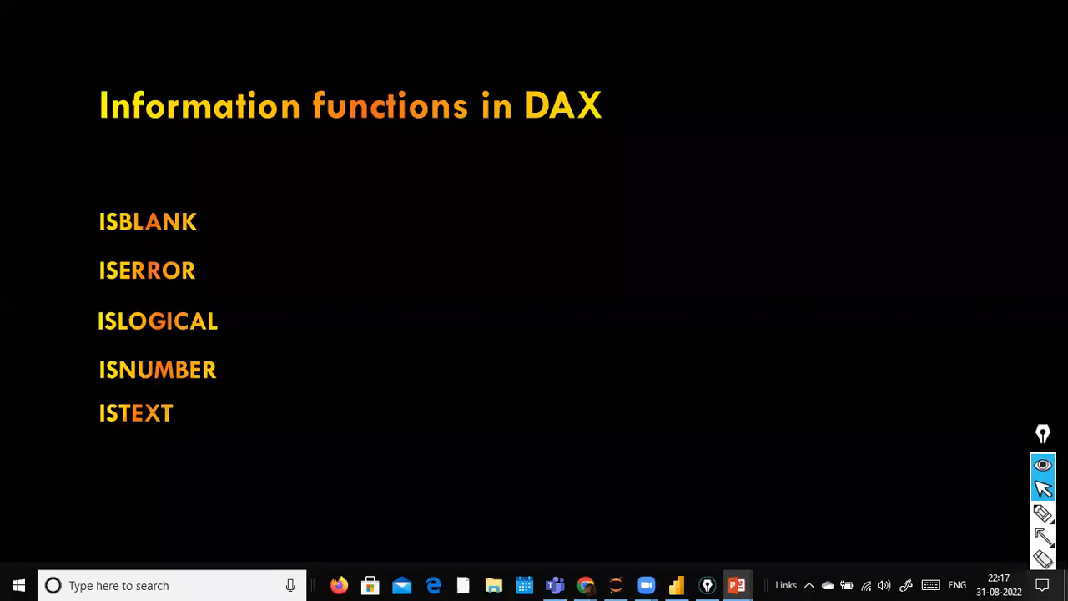
pyautogui.hotkey('alt', 'Tab')
pyautogui.hotkey('alt', 'Tab')
pyautogui.hotkey('alt', 'Tab')
# - Enter ISBLANK(SalesbyCustomer[Customers Name]) as the logical test of the IF function
pyautogui.write('isb')
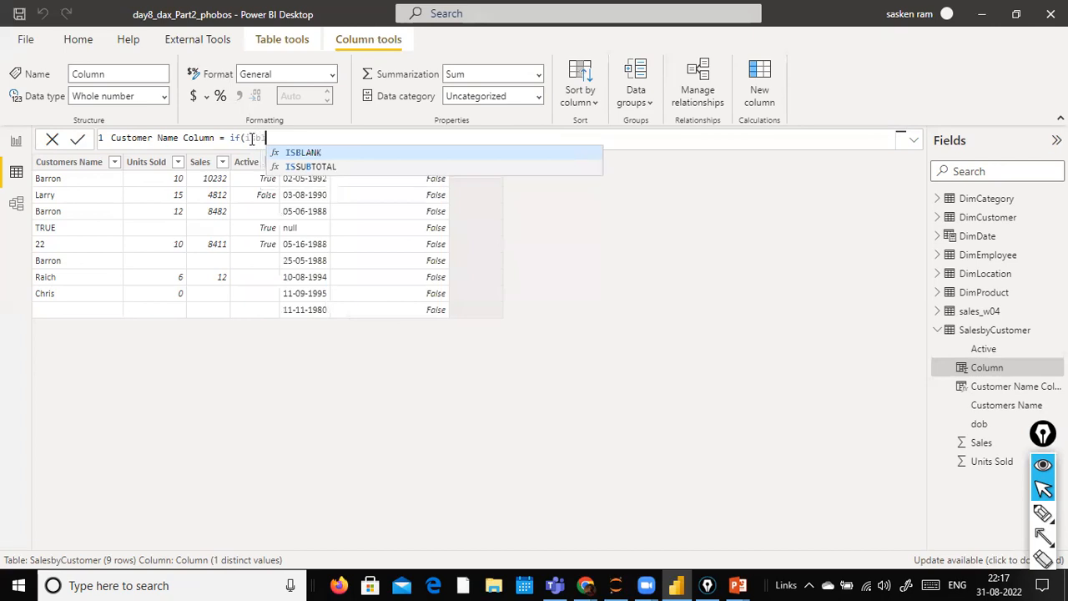
pyautogui.press('Tab')
pyautogui.write('custom')
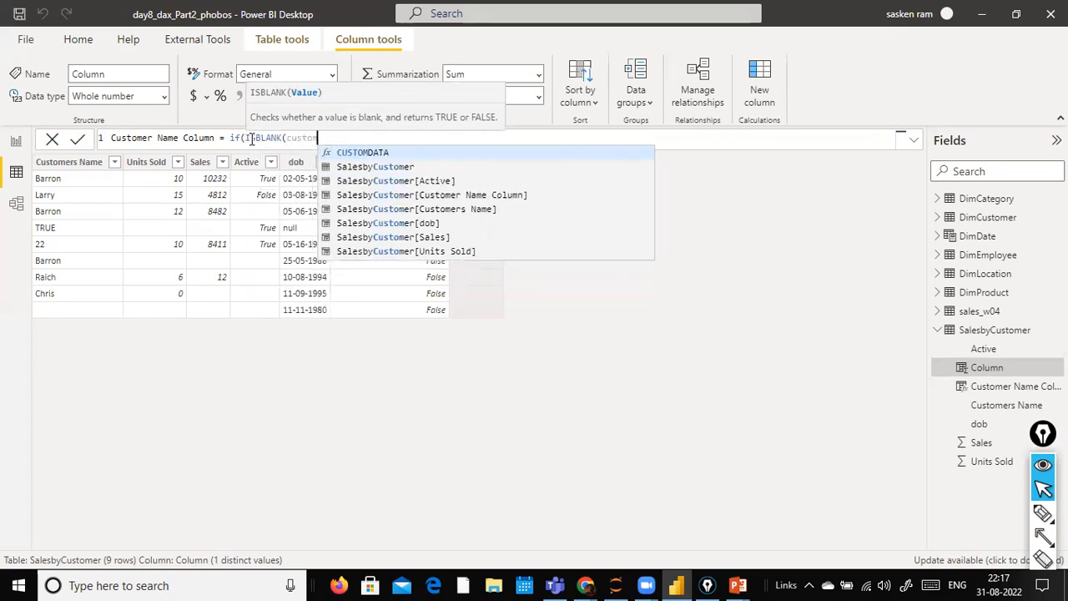
pyautogui.press('Down')
pyautogui.press('Down')
pyautogui.press('Down')
pyautogui.press('Down')
pyautogui.press('Tab')
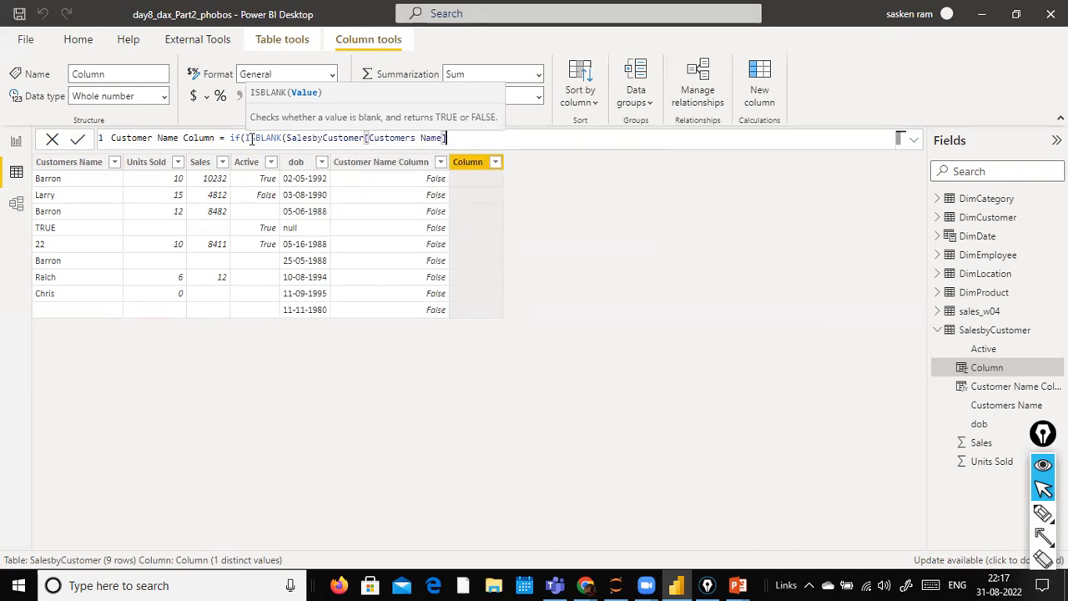
pyautogui.write(')')
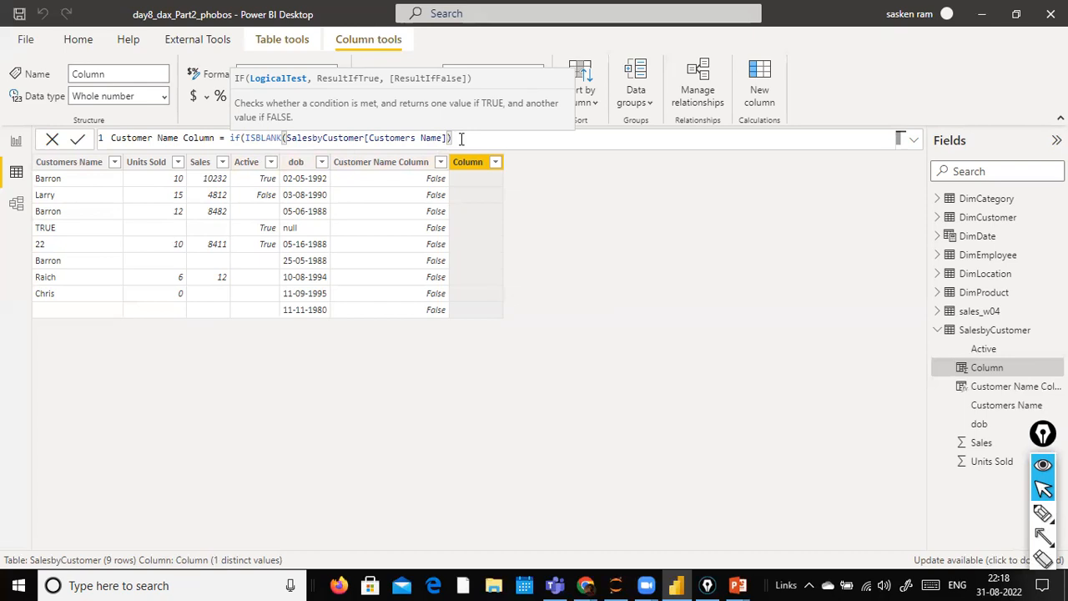
# - Complete the IF function with blank() as the true result and SalesbyCustomer[Customers Name] as the false result
pyautogui.write(',')
pyautogui.write('blank')
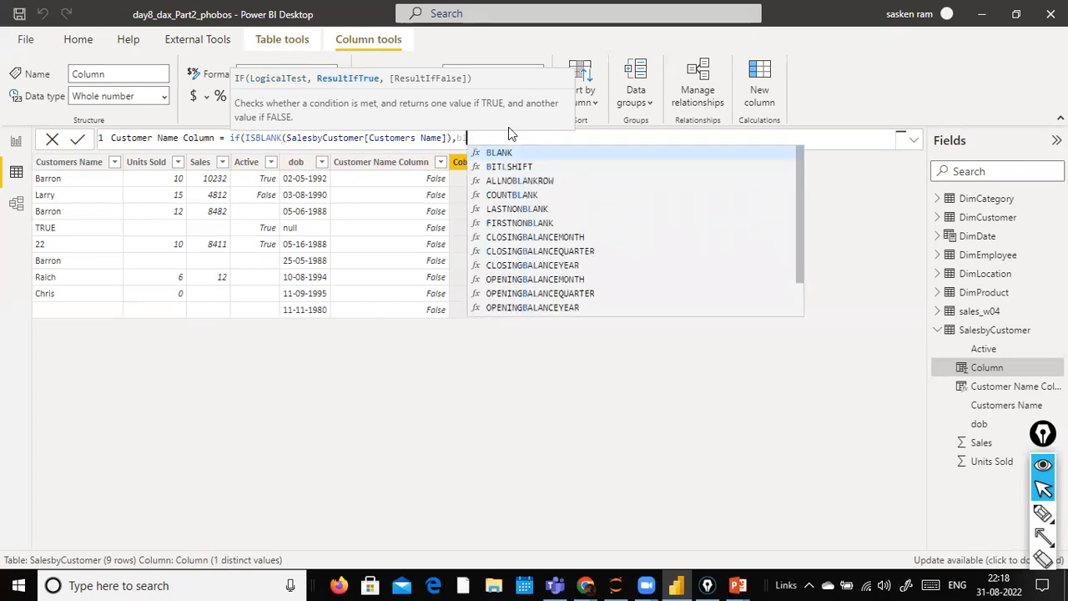
pyautogui.write('(),c')
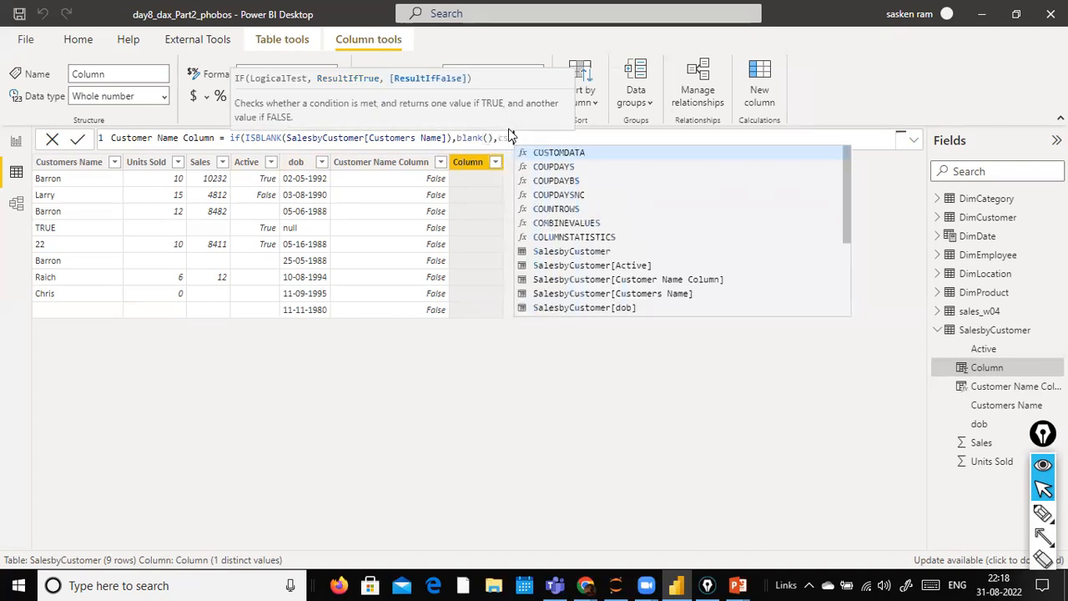
pyautogui.write('ustomer')
pyautogui.press('Down')
pyautogui.press('Down')
pyautogui.press('Down')
pyautogui.press('Tab')
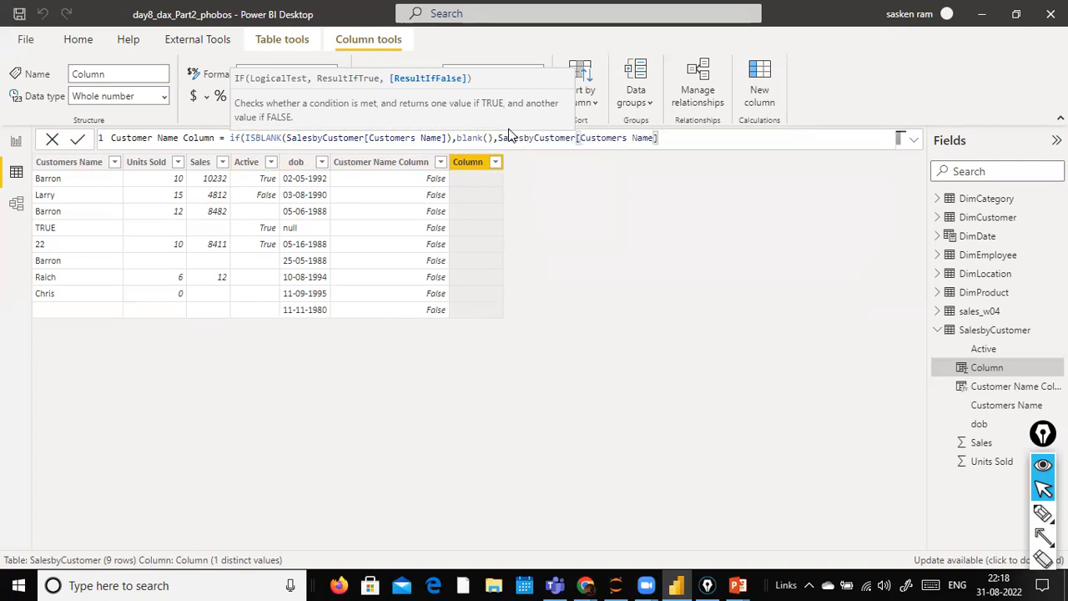
pyautogui.write(')')
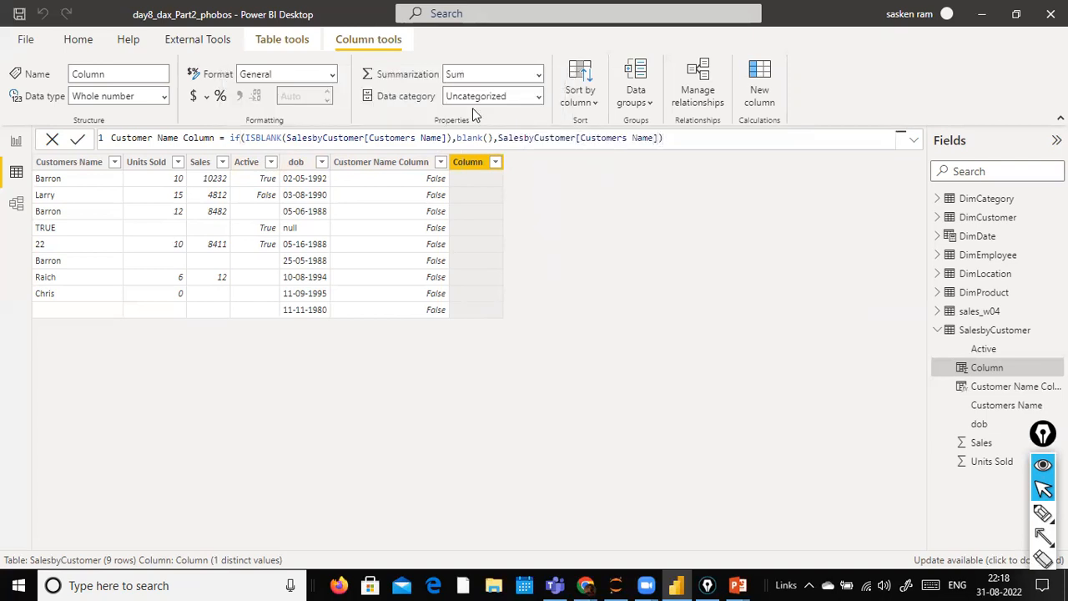
# - Rename the new column Customer Name Column1 within its formula and commit it
pyautogui.press('Return')
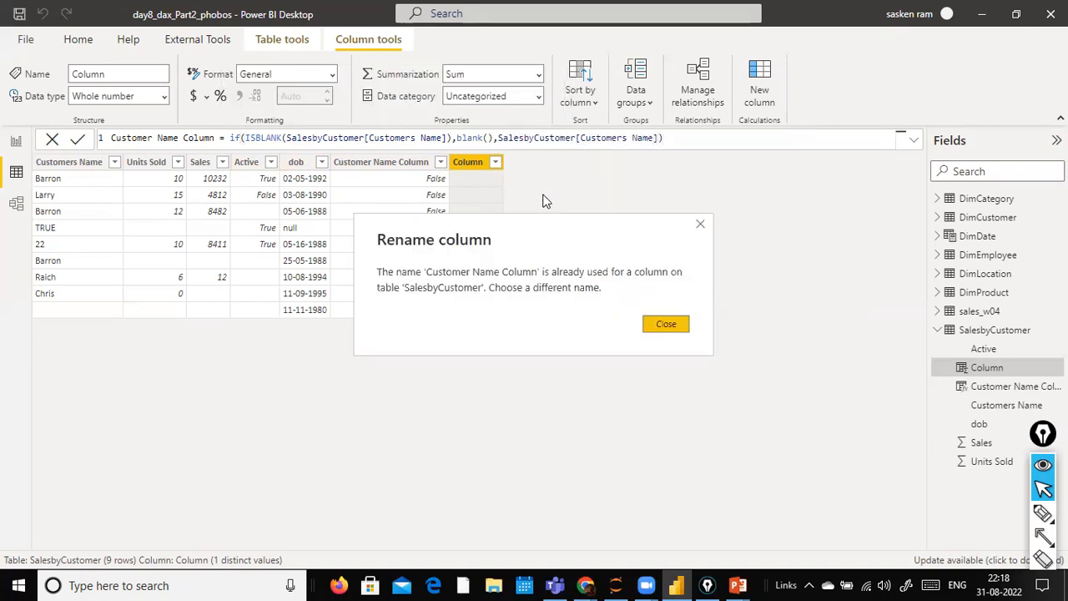
pyautogui.click(646, 324)
pyautogui.click(216, 139)
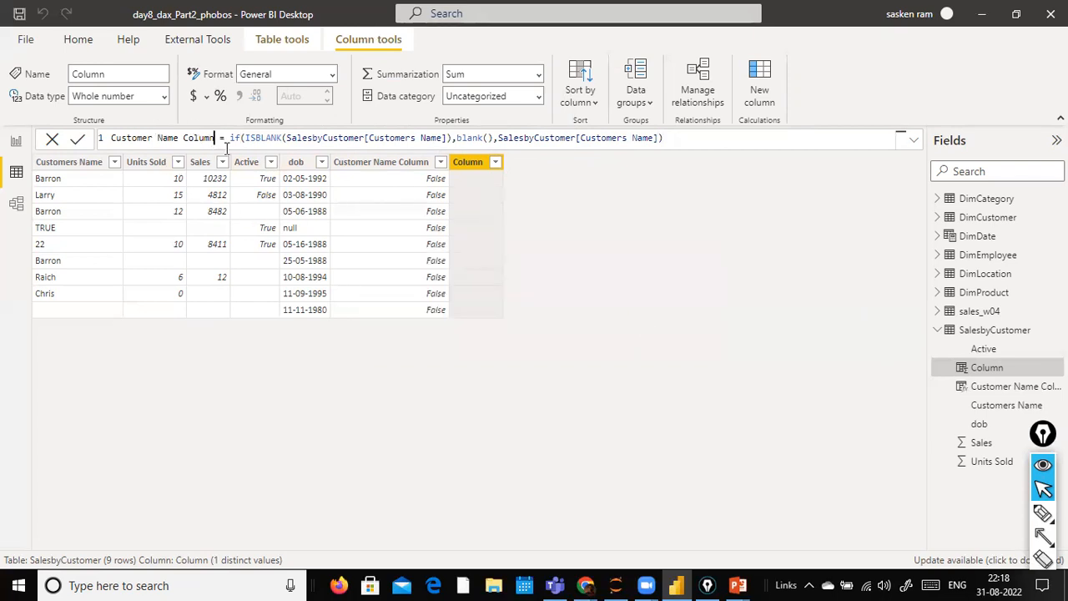
pyautogui.write('1')
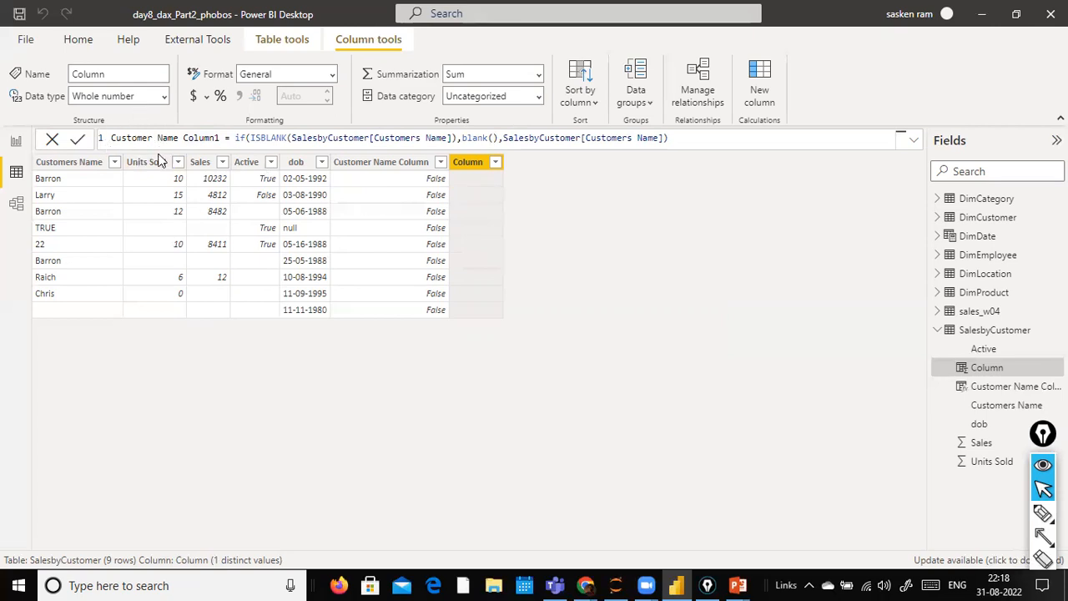
pyautogui.press('Return')
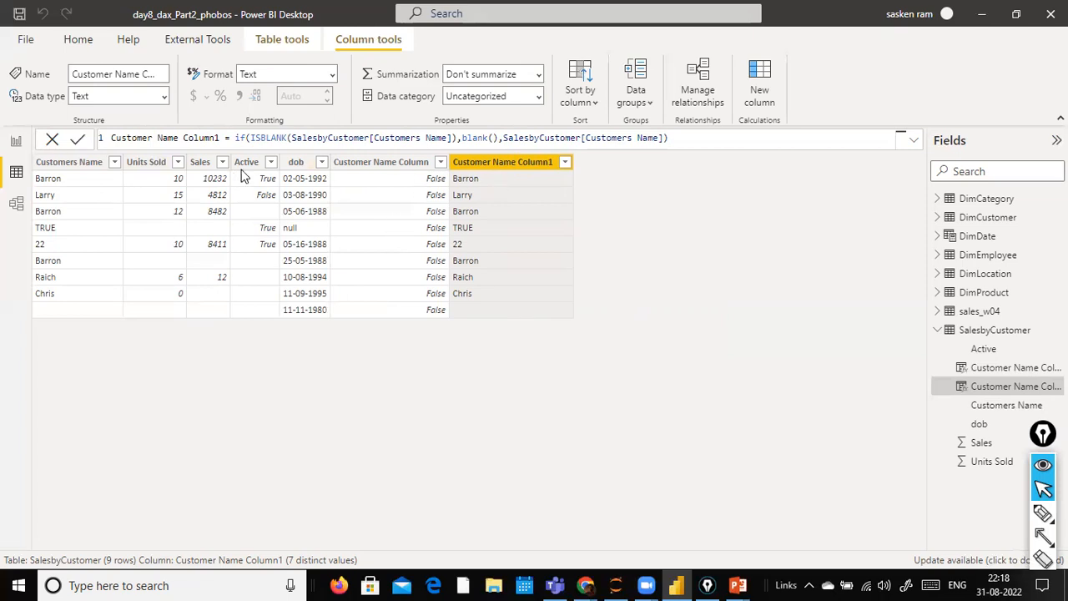
pyautogui.click(245, 138)
pyautogui.click(492, 137)
pyautogui.click(505, 312)
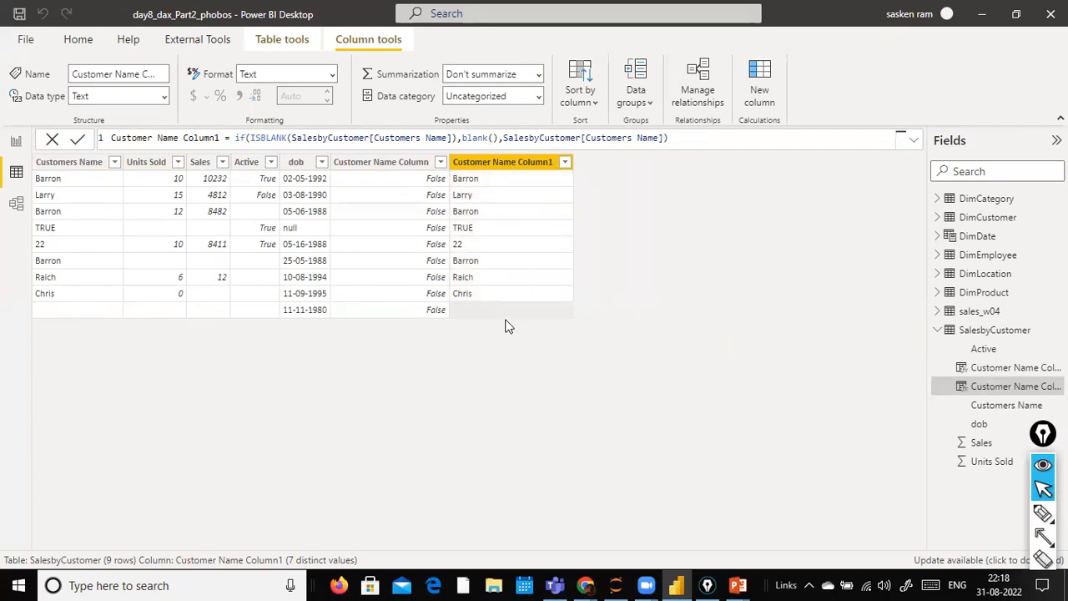
# - Try to replace blank() in the Customer Name Column1 formula with NA and with null
pyautogui.click(498, 138)
pyautogui.press('BackSpace')
pyautogui.press('BackSpace')
pyautogui.press('BackSpace')
pyautogui.press('BackSpace')
pyautogui.press('BackSpace')
pyautogui.press('BackSpace')
pyautogui.press('BackSpace')
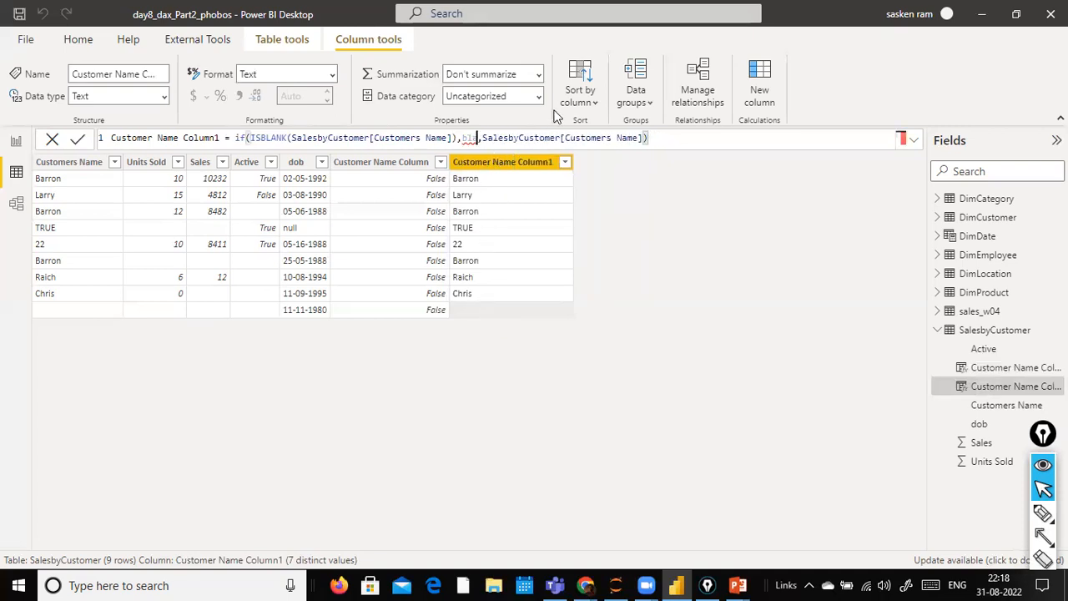
pyautogui.write('na')
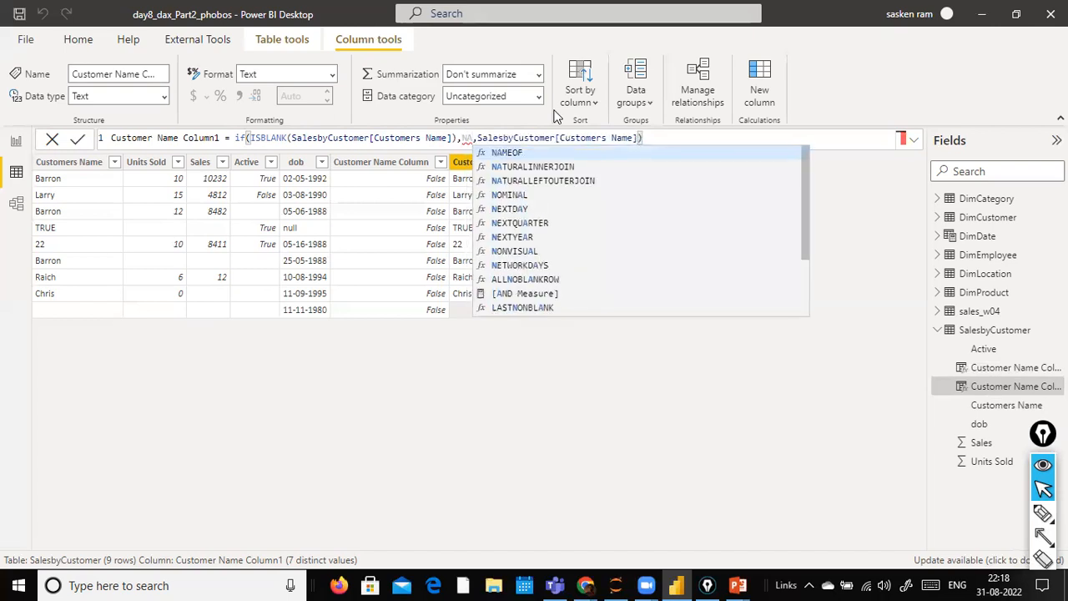
pyautogui.write('ull')
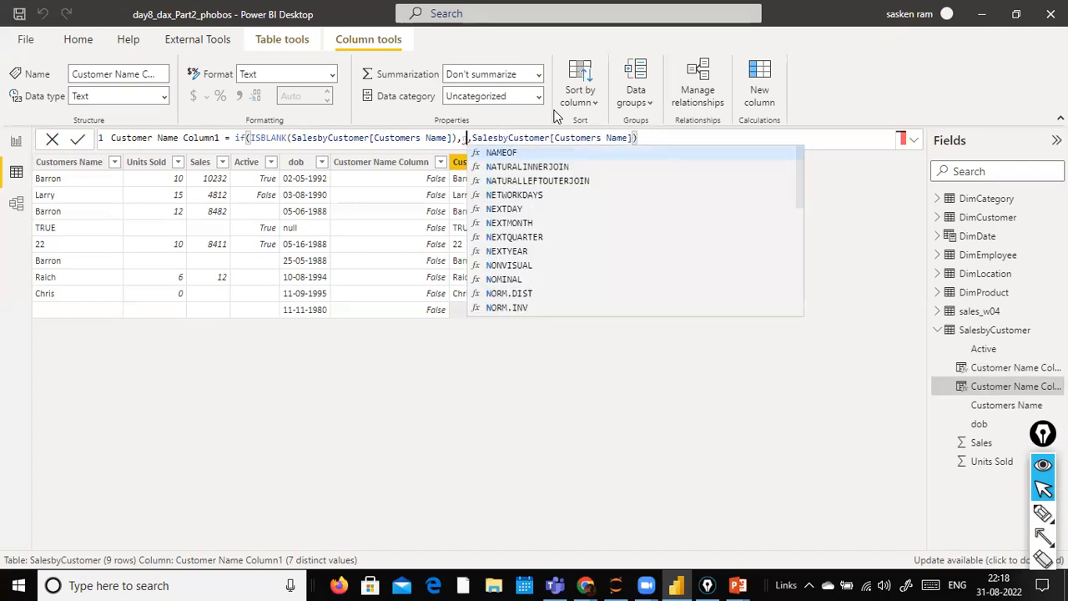
pyautogui.press('BackSpace')
pyautogui.press('BackSpace')
pyautogui.press('BackSpace')
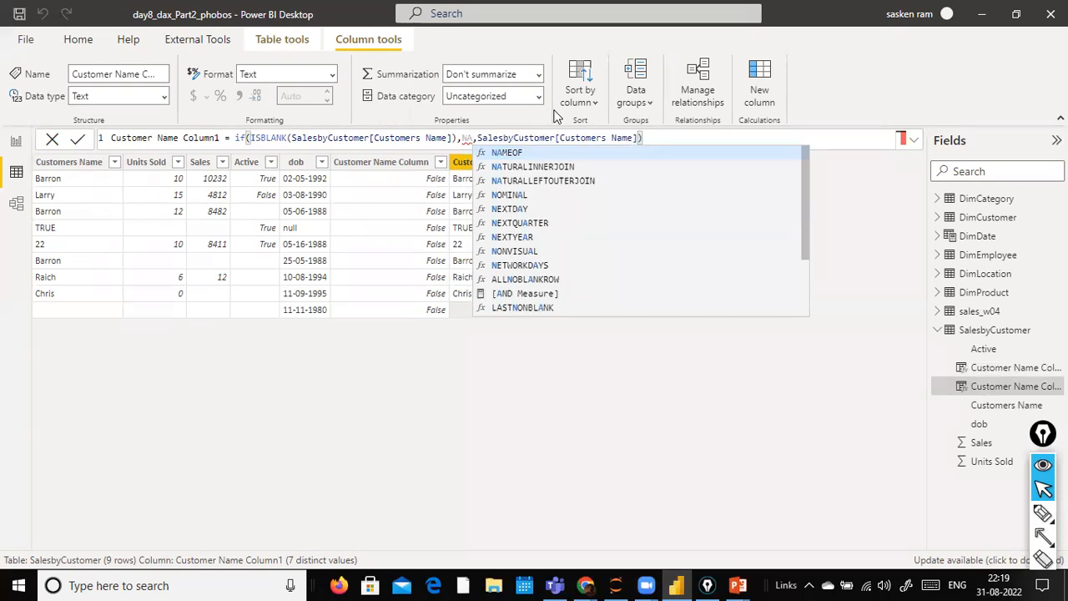
pyautogui.press('BackSpace')
pyautogui.write('null')
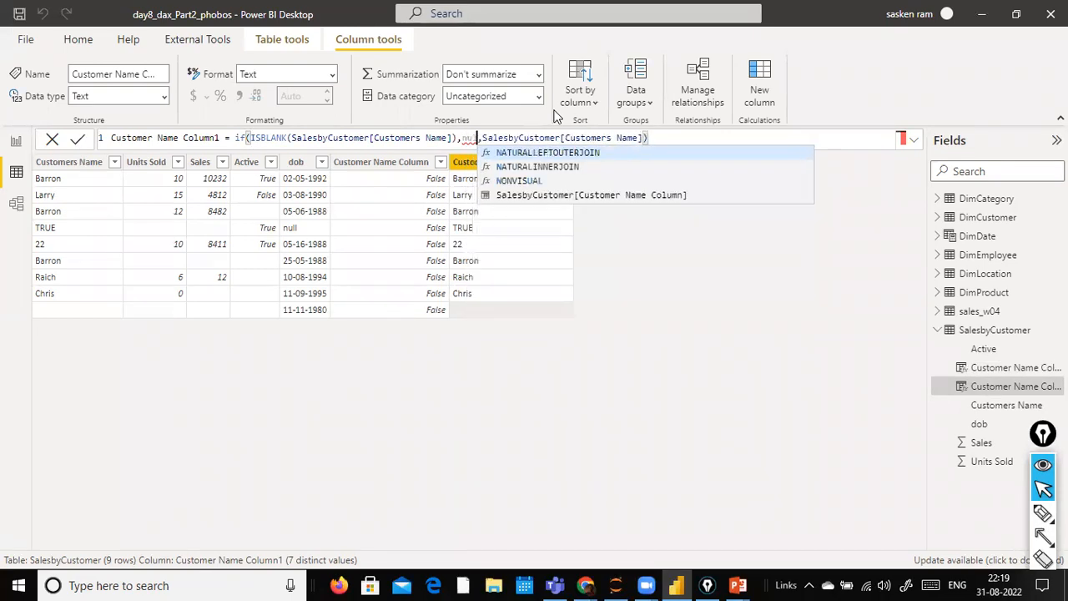
# - Restore blank() as the true result of the IF function in Customer Name Column1
pyautogui.press('BackSpace')
pyautogui.press('BackSpace')
pyautogui.press('BackSpace')
pyautogui.press('BackSpace')
pyautogui.write('blank')
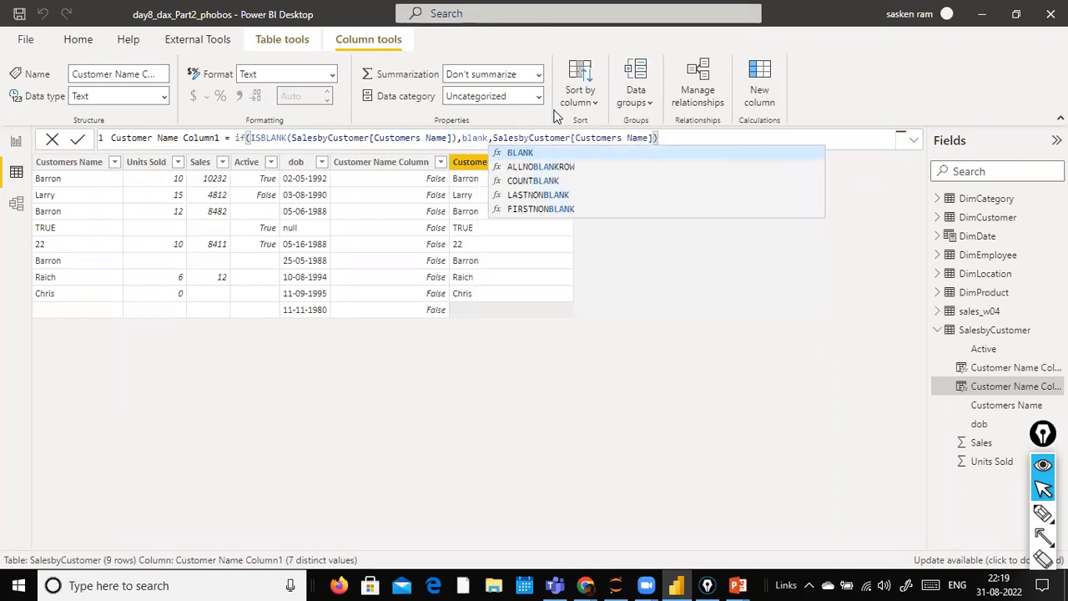
pyautogui.write('()')
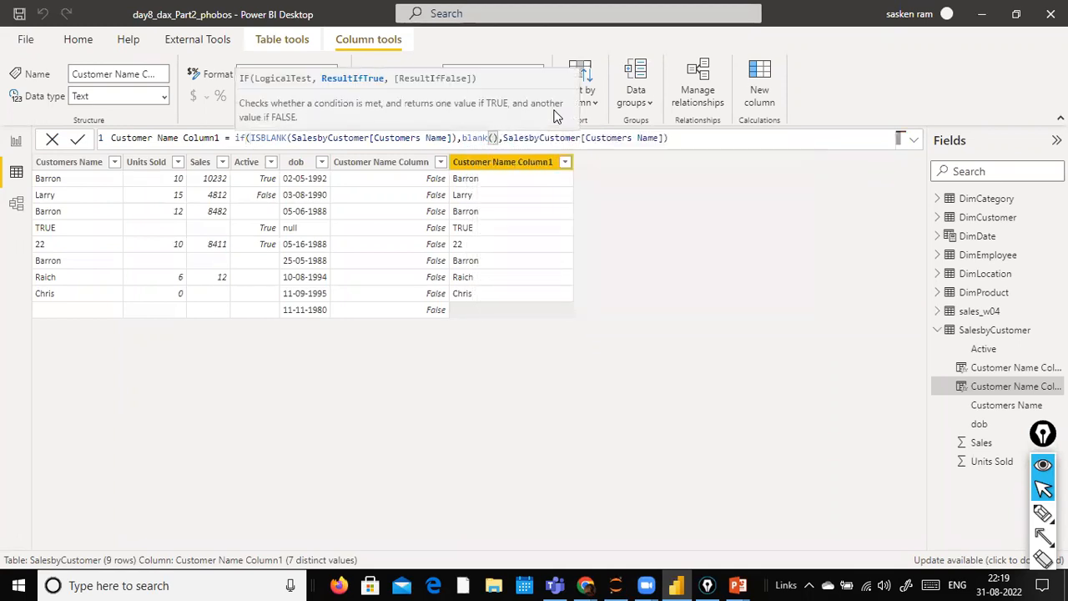
pyautogui.press('End')
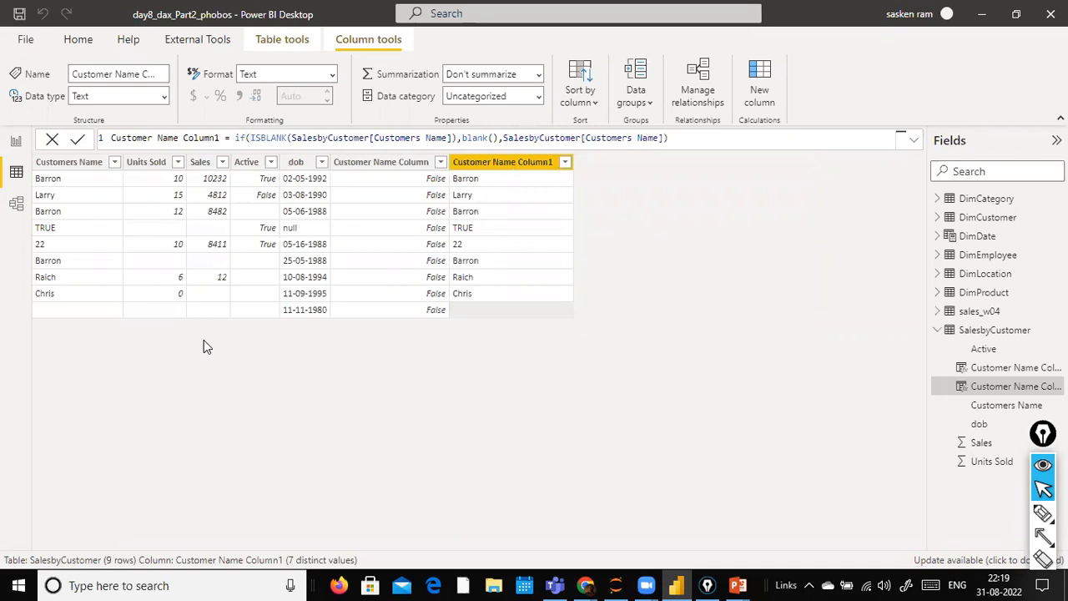
# - Replace the ISBLANK argument in the Customer Name Column formula with SalesbyCustomer[Customer Name Column1] and commit the formula
pyautogui.click(375, 142)
pyautogui.click(375, 167)
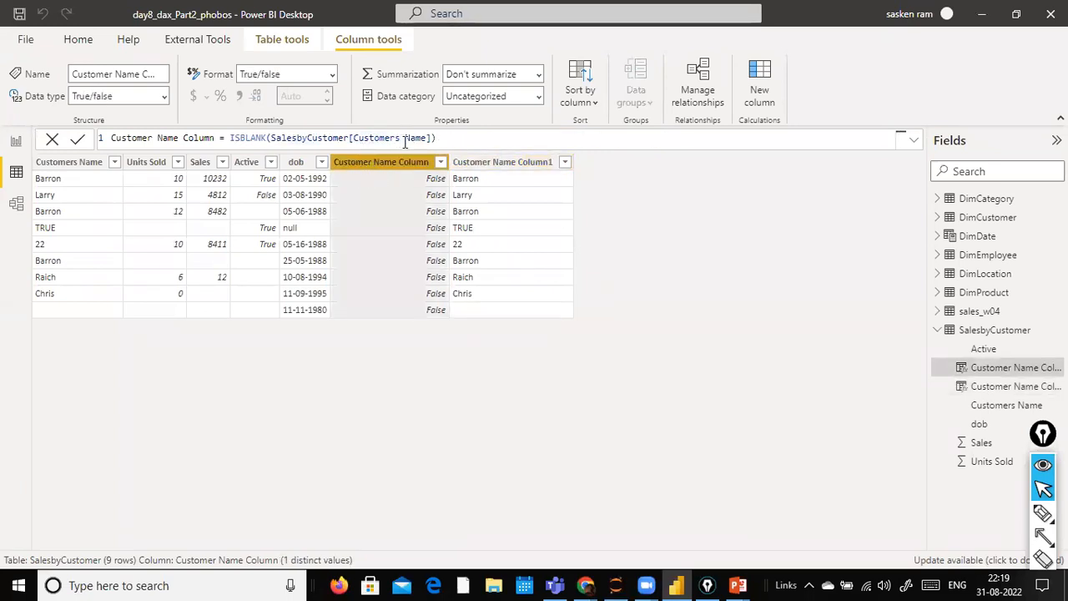
pyautogui.moveTo(270, 137); pyautogui.dragTo(429, 139)
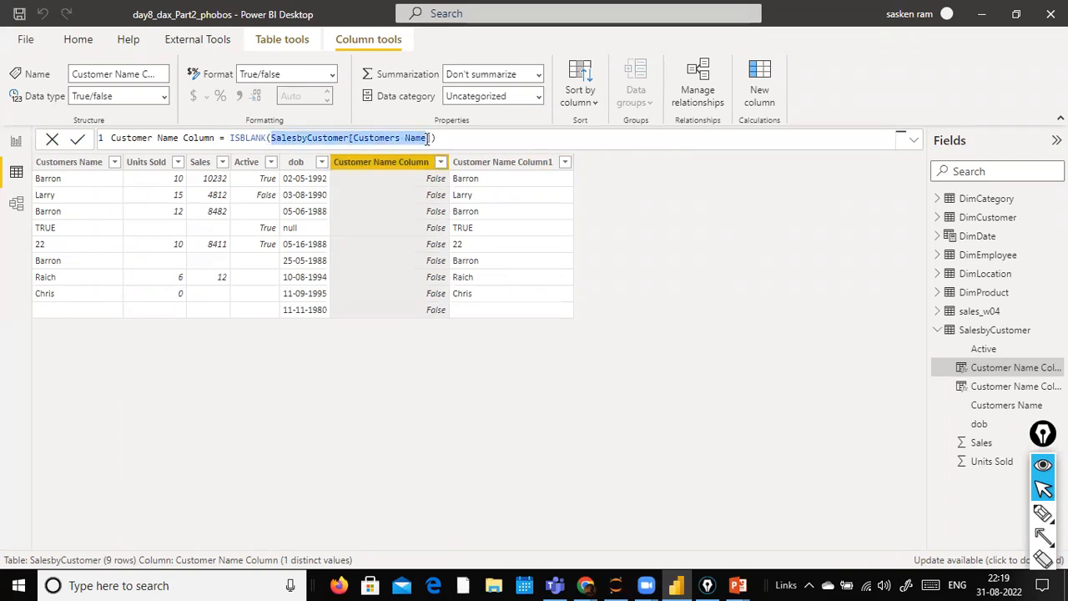
pyautogui.write('cu')
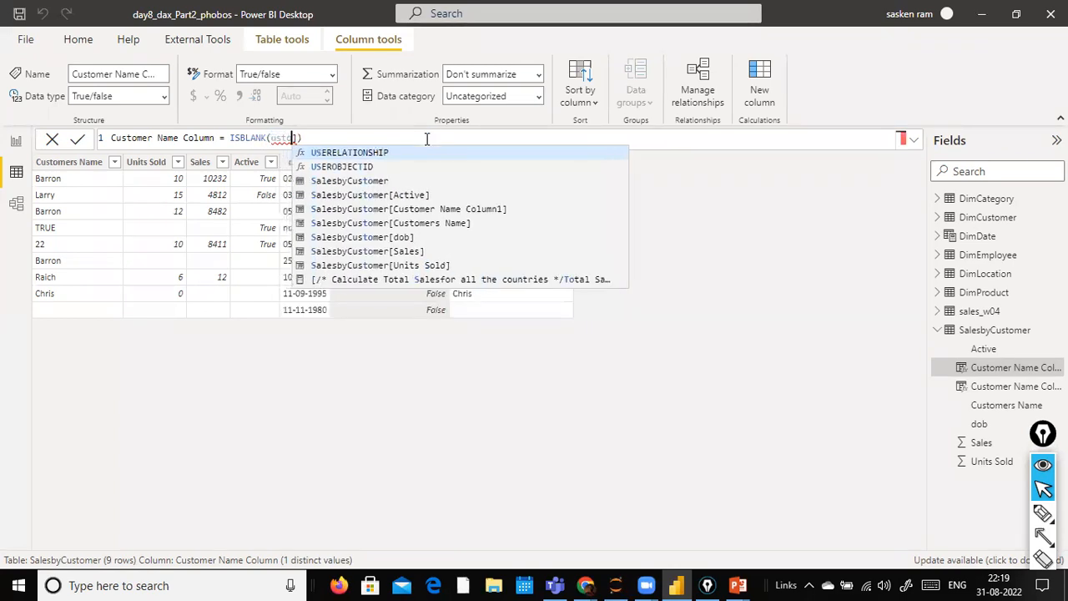
pyautogui.write('stmer name')
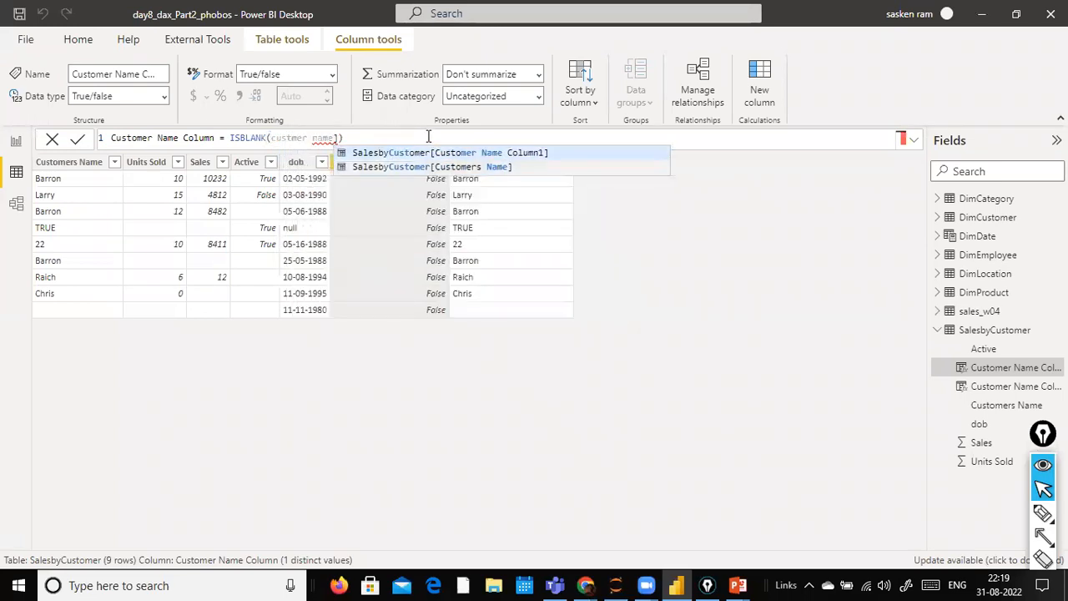
pyautogui.press('Tab')
pyautogui.press('Home')
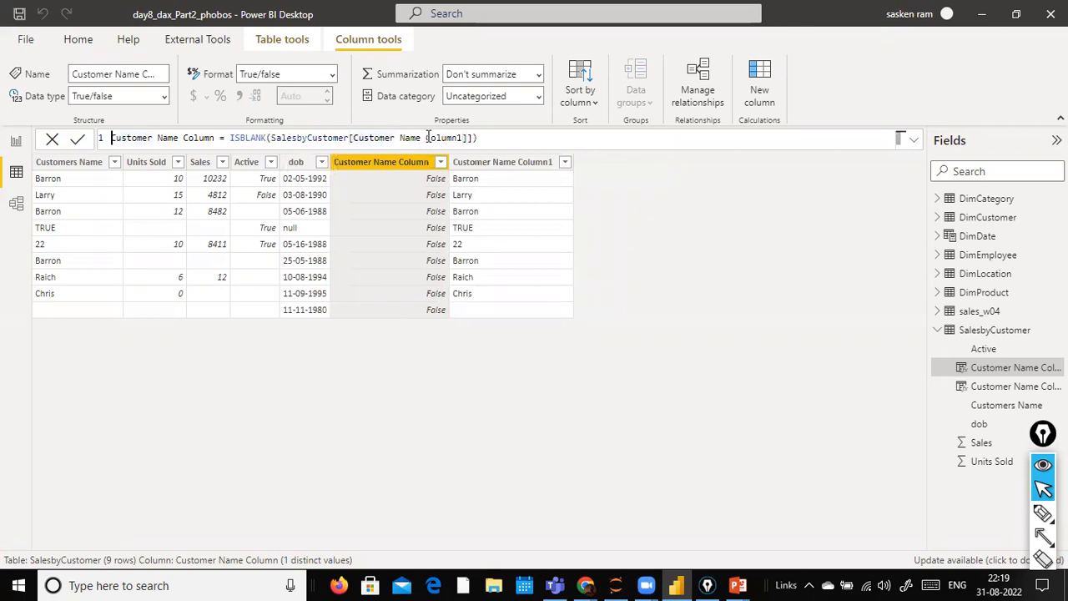
pyautogui.press('End')
pyautogui.write(')')
pyautogui.press('Return')
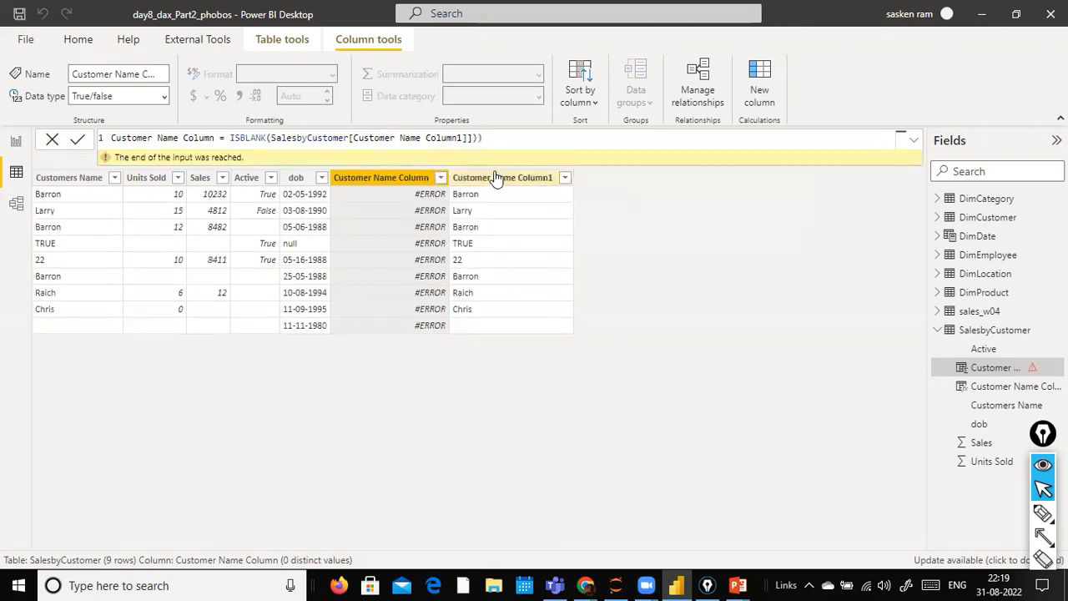
# - Remove the surplus closing bracket and parenthesis from the Customer Name Column formula and commit it again
pyautogui.click(413, 138)
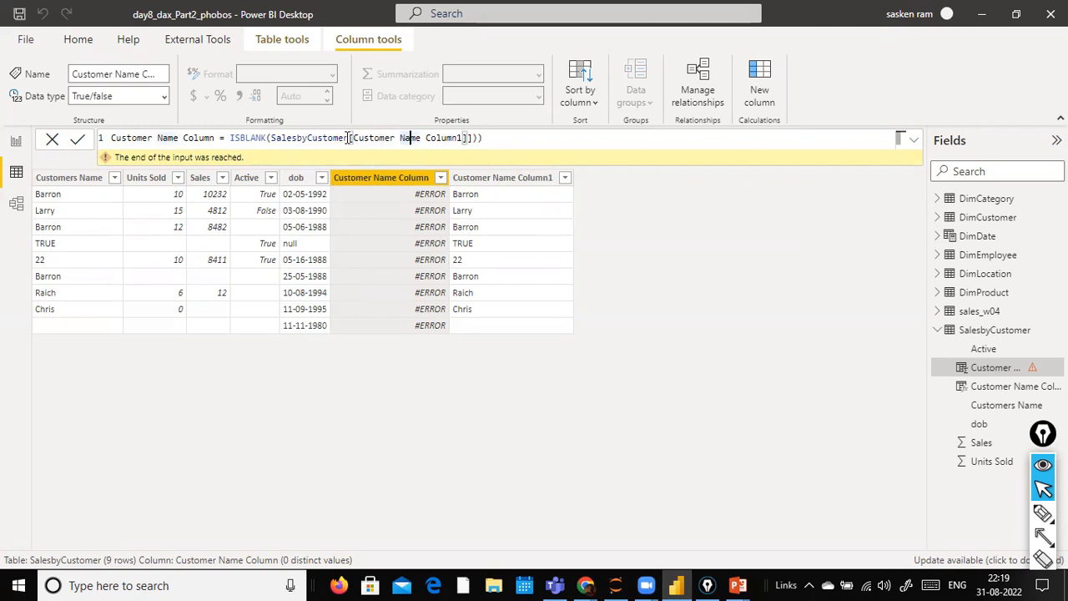
pyautogui.click(472, 137)
pyautogui.press('BackSpace')
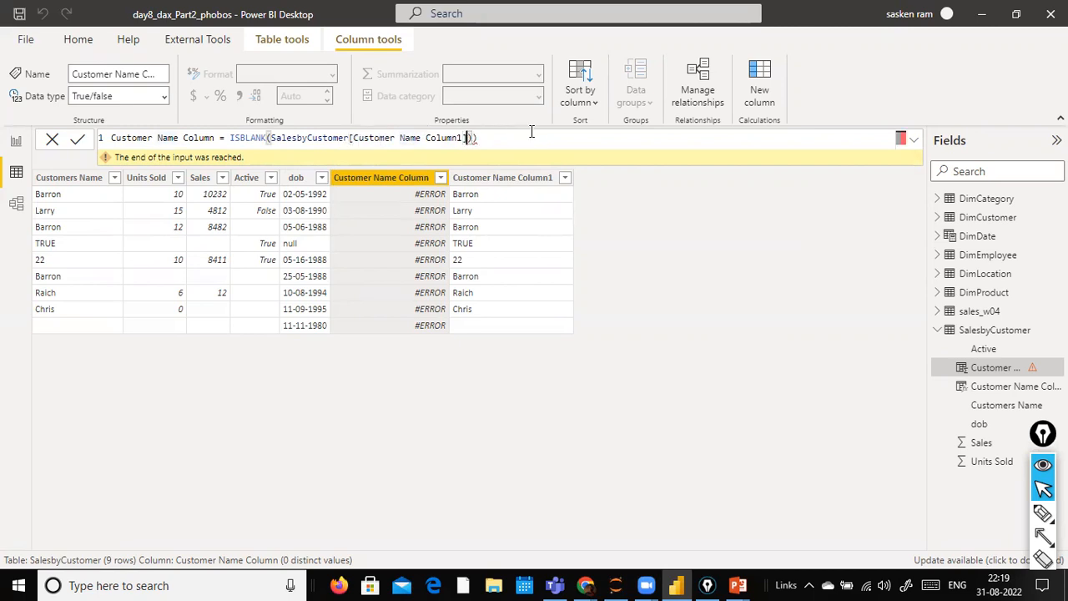
pyautogui.write('11')
pyautogui.press('BackSpace')
pyautogui.press('BackSpace')
pyautogui.press('BackSpace')
pyautogui.press('Return')
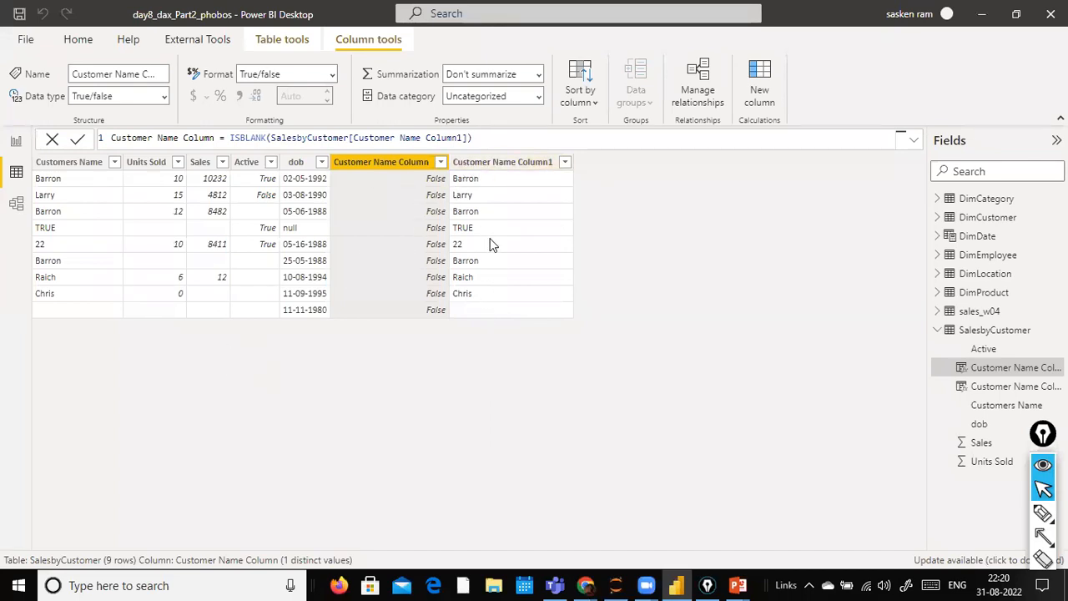
# - Try adding an empty string as a second ISBLANK argument in Customer Name Column, and delete it before committing
pyautogui.click(467, 139)
pyautogui.write(',""')
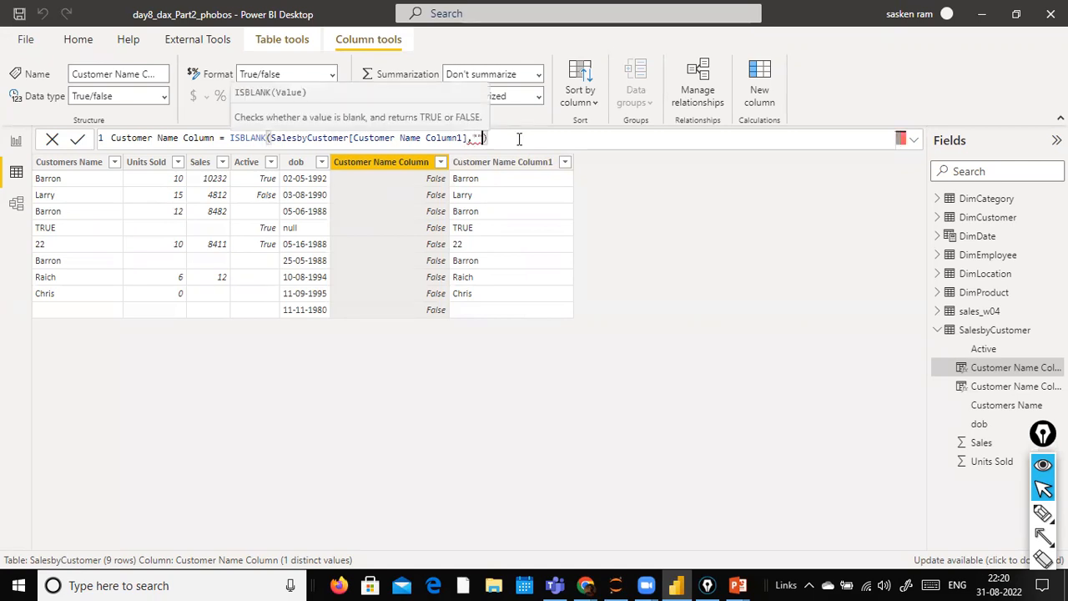
pyautogui.write(',')
pyautogui.press('BackSpace')
pyautogui.press('BackSpace')
pyautogui.press('BackSpace')
pyautogui.press('BackSpace')
pyautogui.press('BackSpace')
pyautogui.press('Return')
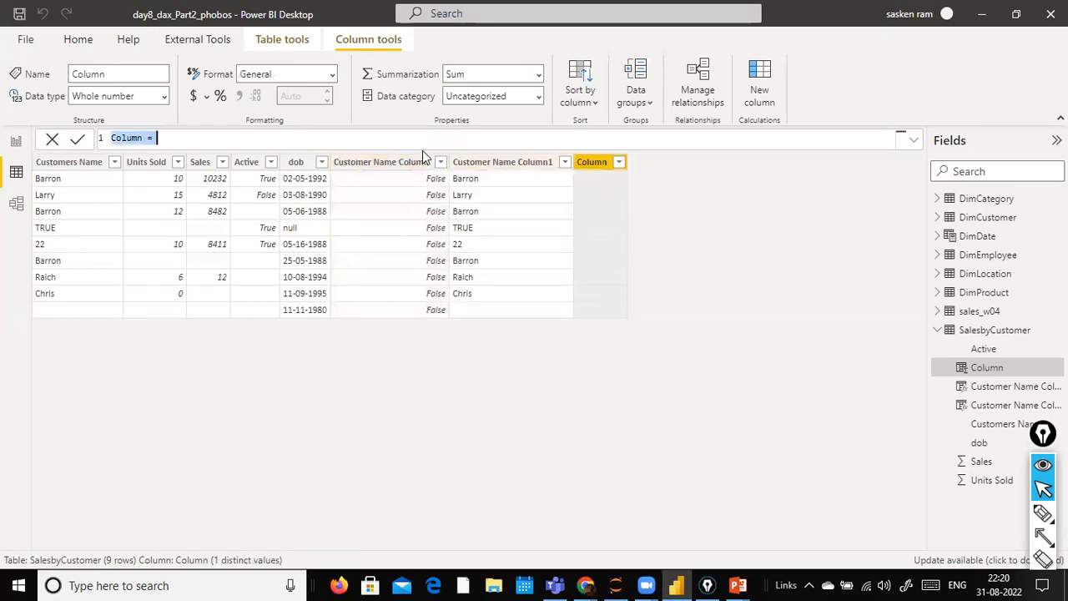
# - Name the new calculated column sales Column blank in its formula
pyautogui.press('Home')
pyautogui.write('sales ')
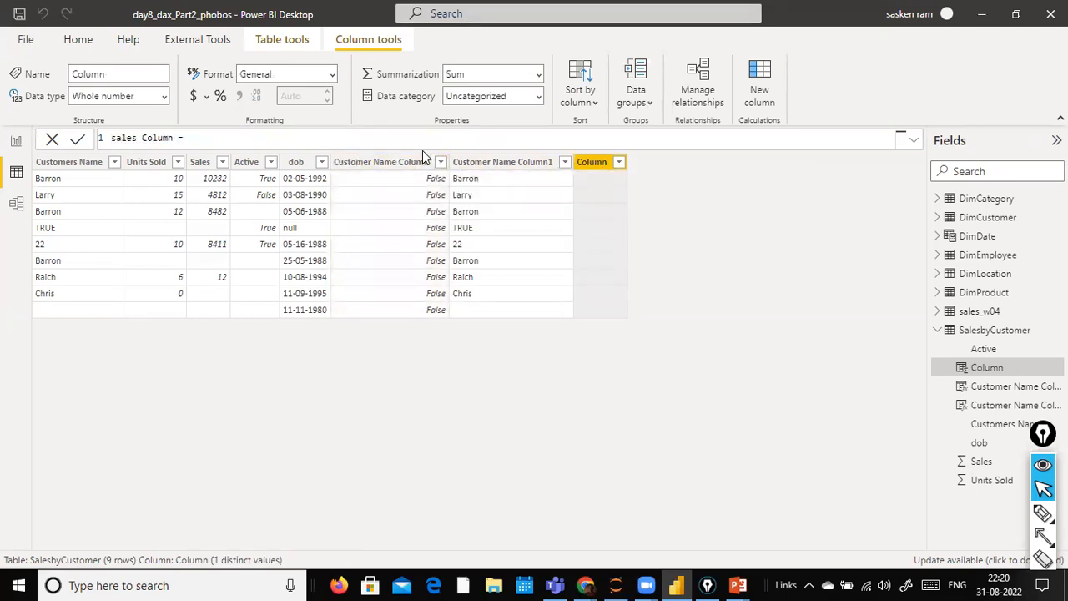
pyautogui.write(' bala')
pyautogui.press('BackSpace')
pyautogui.press('BackSpace')
pyautogui.press('BackSpace')
pyautogui.write('lank ')
# - Define sales Column blank as ISBLANK(SalesbyCustomer[Sales]) and commit the formula
pyautogui.write('is')
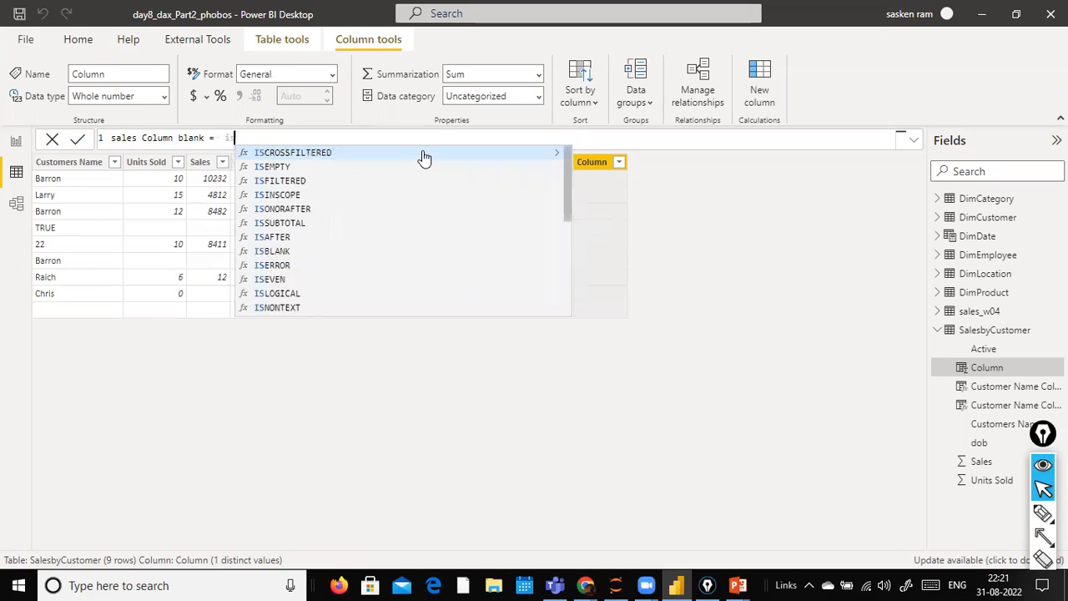
pyautogui.write('blank')
pyautogui.press('Tab')
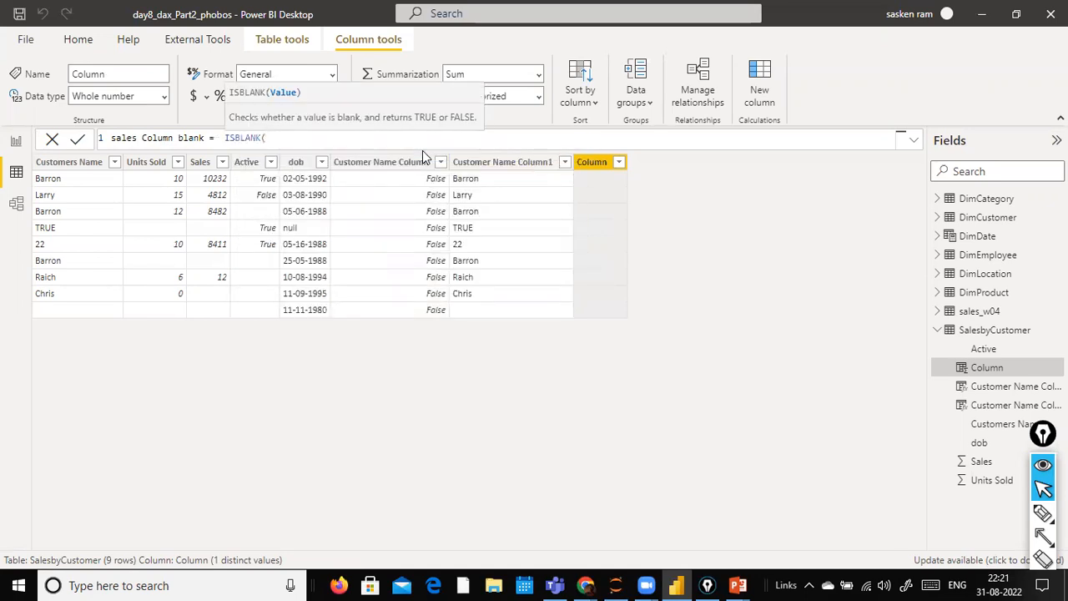
pyautogui.write('sales')
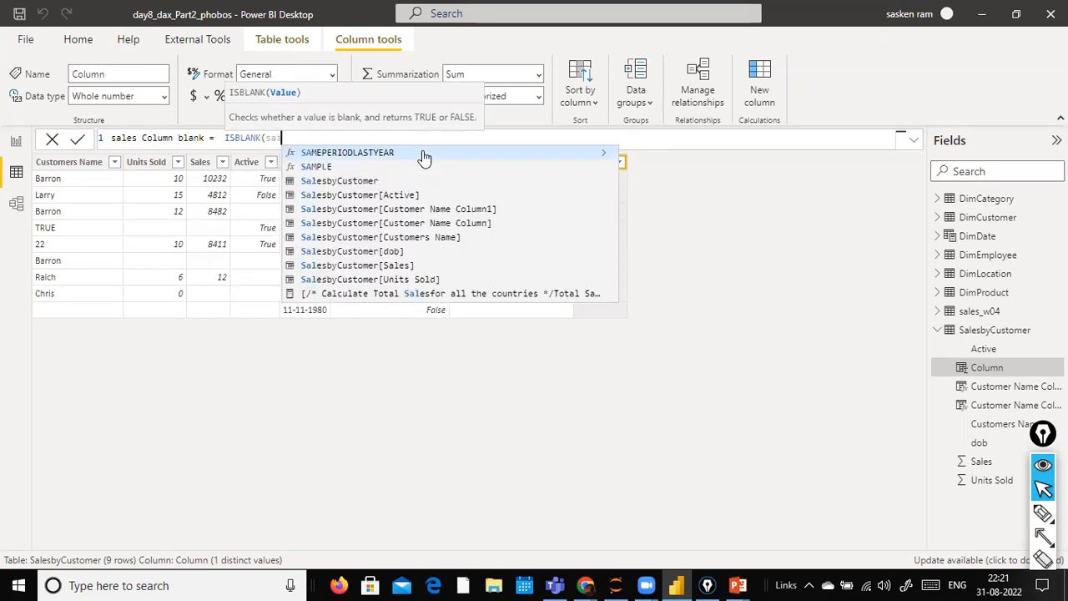
pyautogui.press('Down')
pyautogui.press('Down')
pyautogui.press('Down')
pyautogui.press('Down')
pyautogui.press('Down')
pyautogui.press('Down')
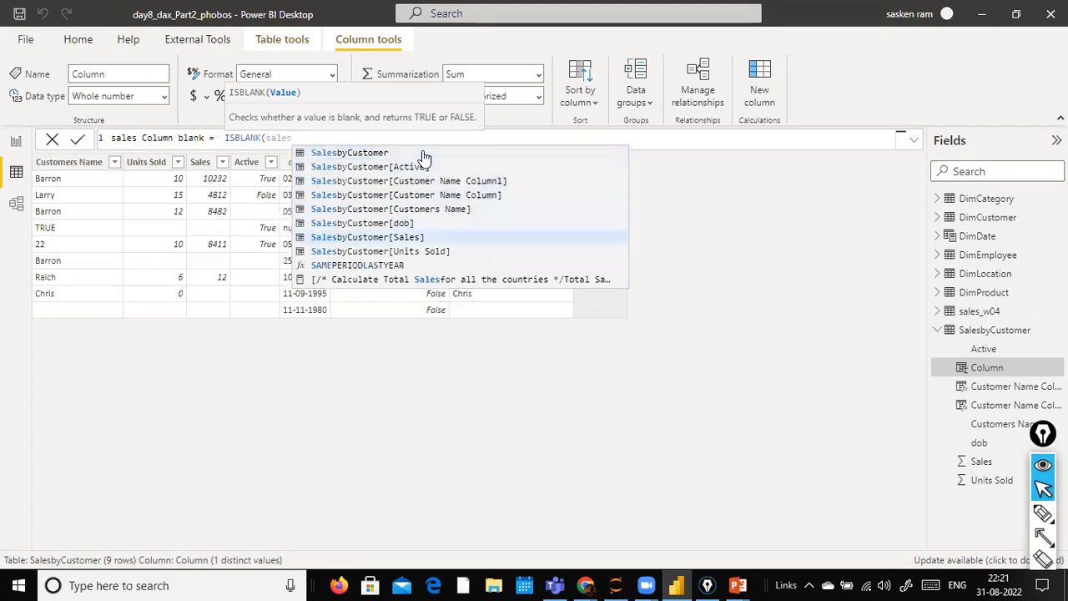
pyautogui.press('Tab')
pyautogui.write(')')
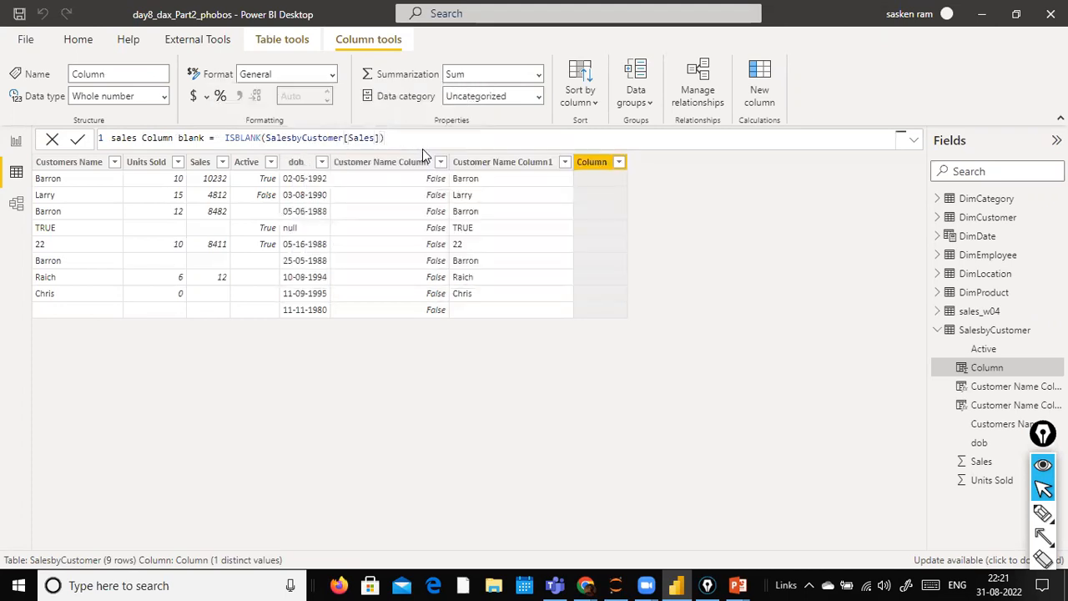
pyautogui.press('Return')
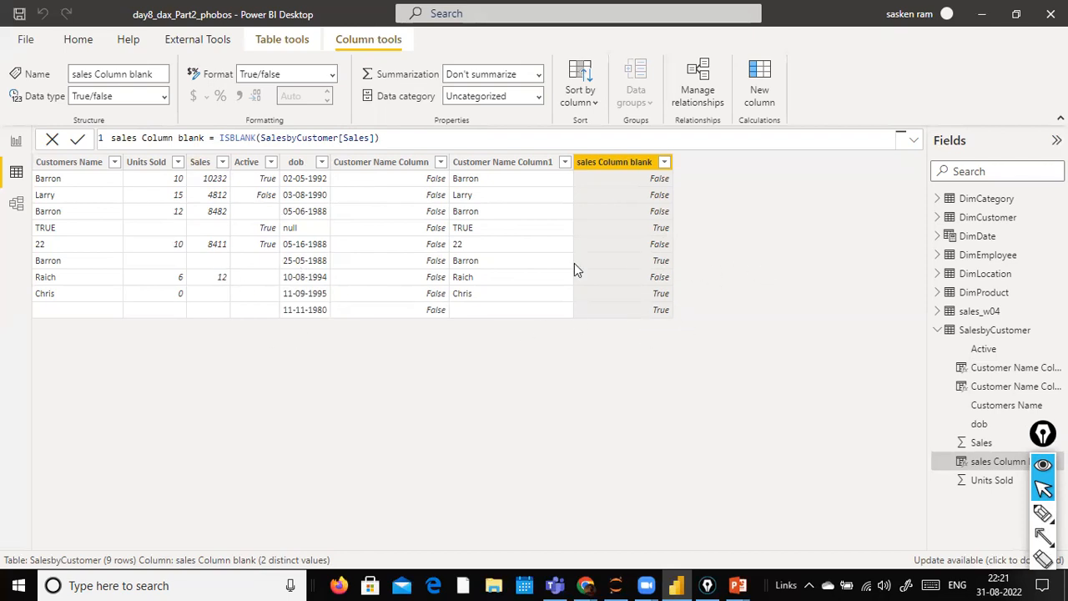
# - Insert the opening of an IF function in front of ISBLANK in the sales Column blank formula
pyautogui.click(430, 137)
pyautogui.press('Home')
pyautogui.hotkey('ctrl', 'Right')
pyautogui.hotkey('ctrl', 'Right')
pyautogui.hotkey('ctrl', 'Right')
pyautogui.hotkey('ctrl', 'Right')
pyautogui.hotkey('ctrl', 'Right')
pyautogui.hotkey('ctrl', 'Left')
pyautogui.write('if(')
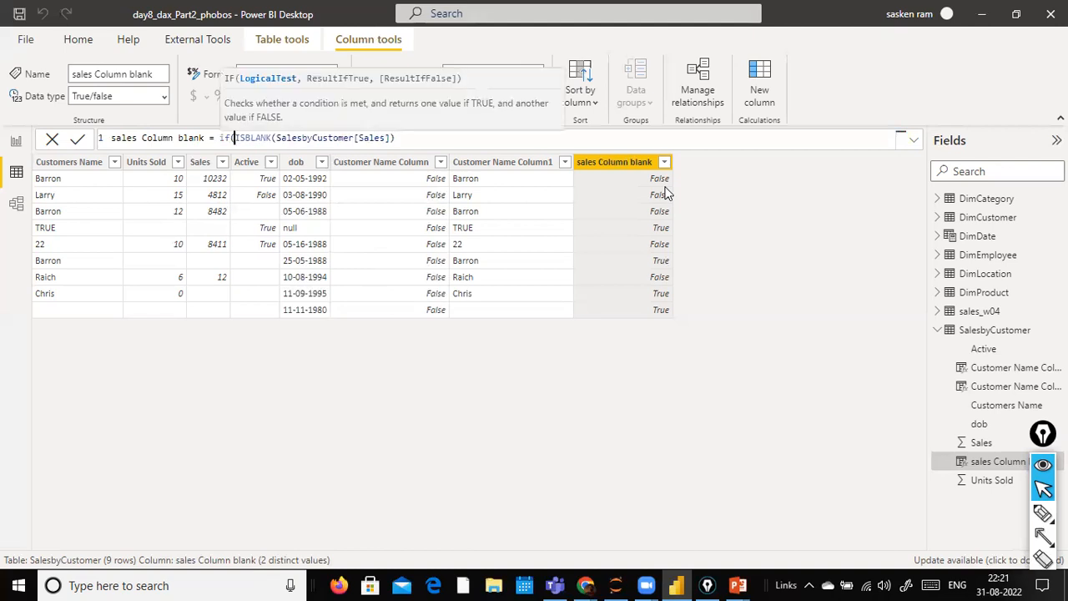
# - Complete the IF function with 0 as the true result and SalesbyCustomer[Sales] as the false result, and commit the formula
pyautogui.press('End')
pyautogui.write(')')
pyautogui.press('BackSpace')
pyautogui.write(',0, sales')
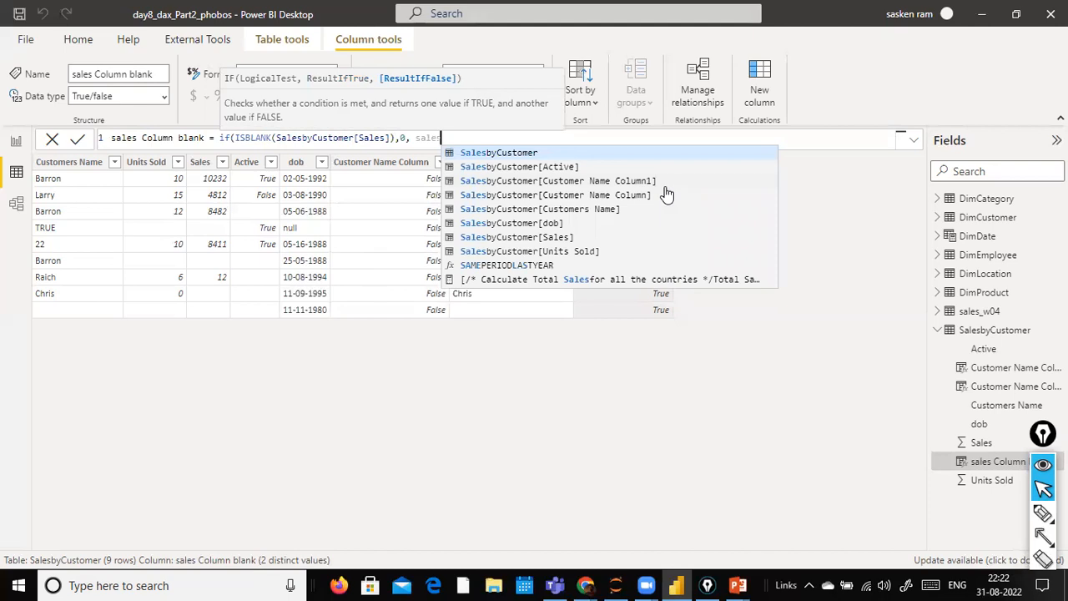
pyautogui.press('Down')
pyautogui.press('Down')
pyautogui.press('Down')
pyautogui.press('Down')
pyautogui.press('Down')
pyautogui.press('Down')
pyautogui.press('Tab')
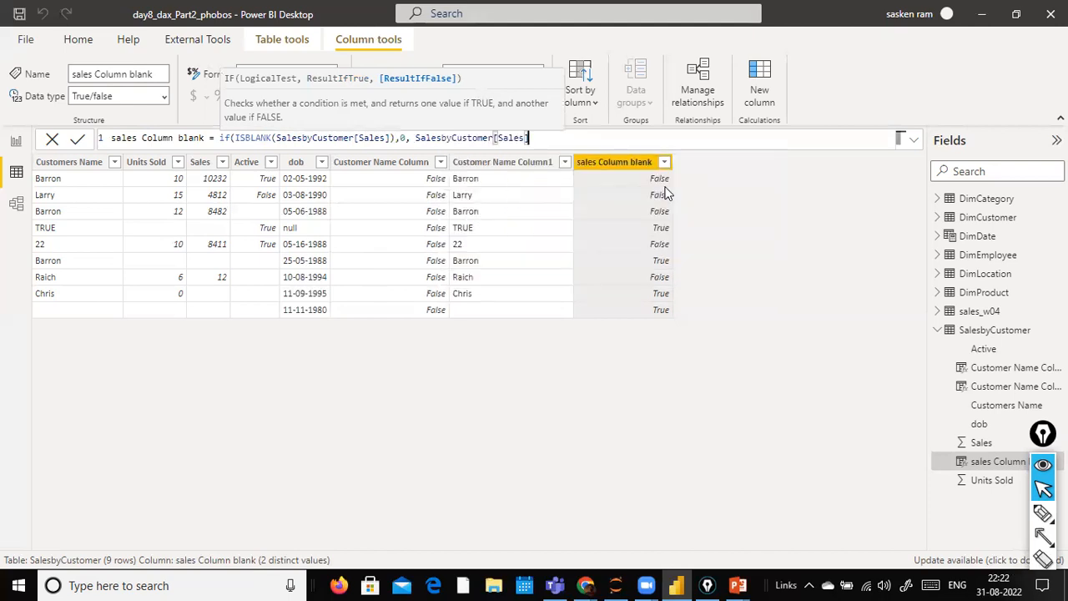
pyautogui.write(')')
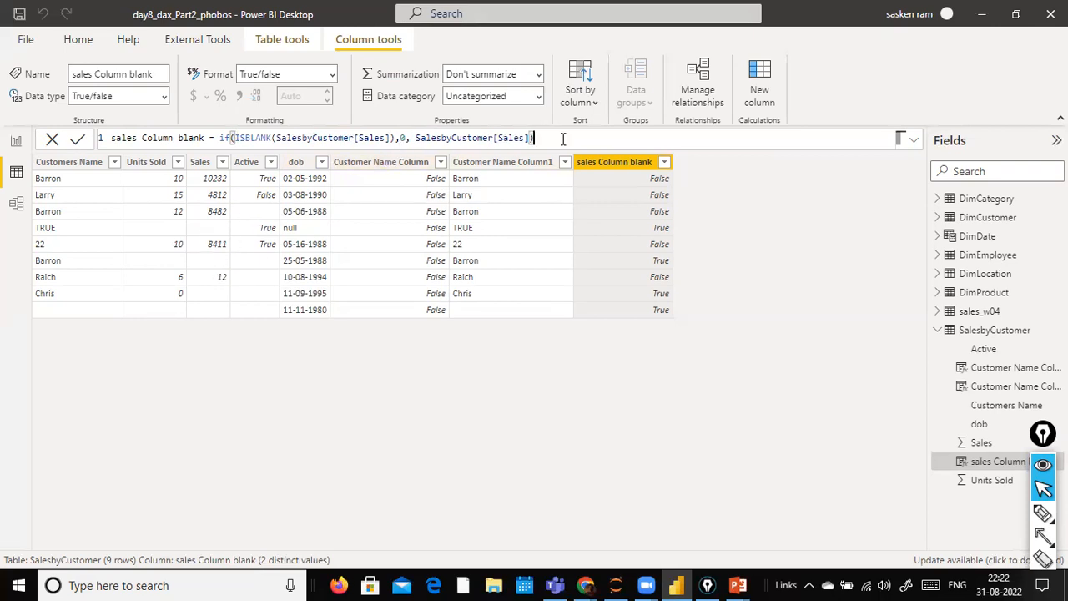
pyautogui.press('Return')
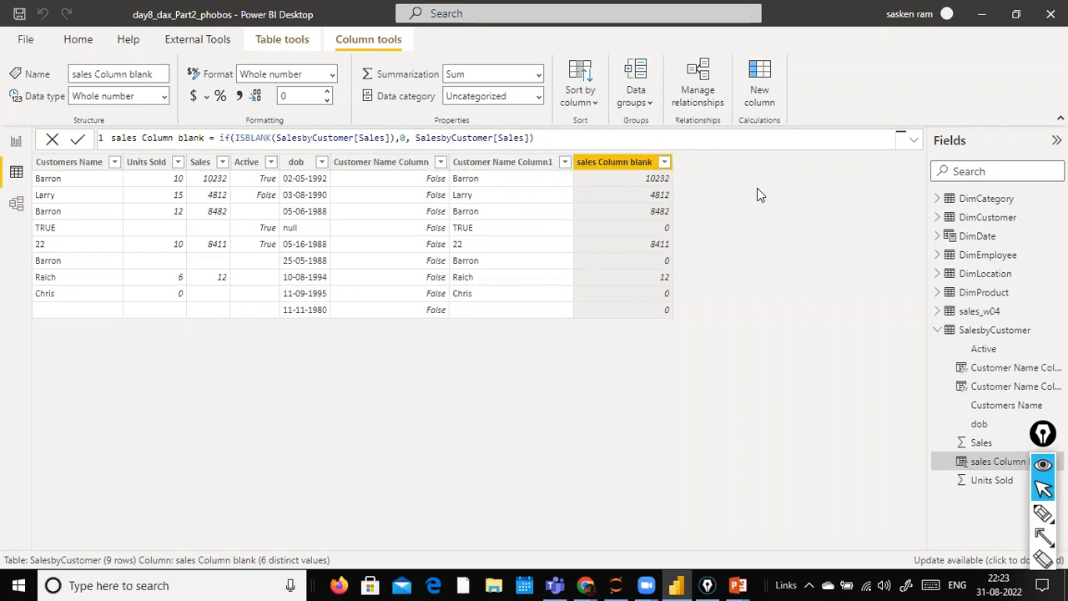
pyautogui.rightClick(622, 158)
pyautogui.click(832, 222)
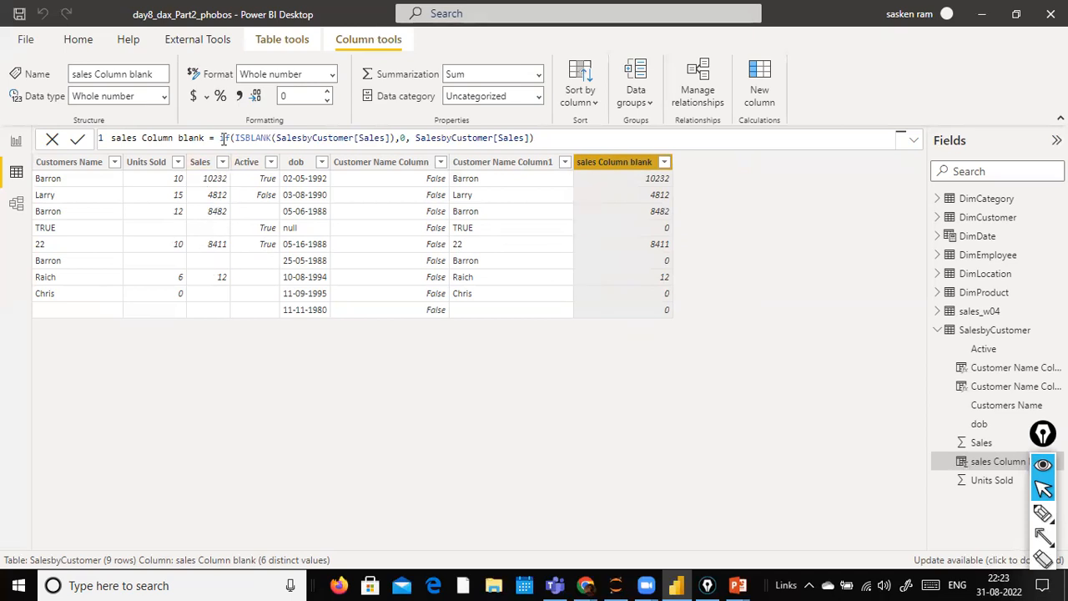
pyautogui.click(535, 138)
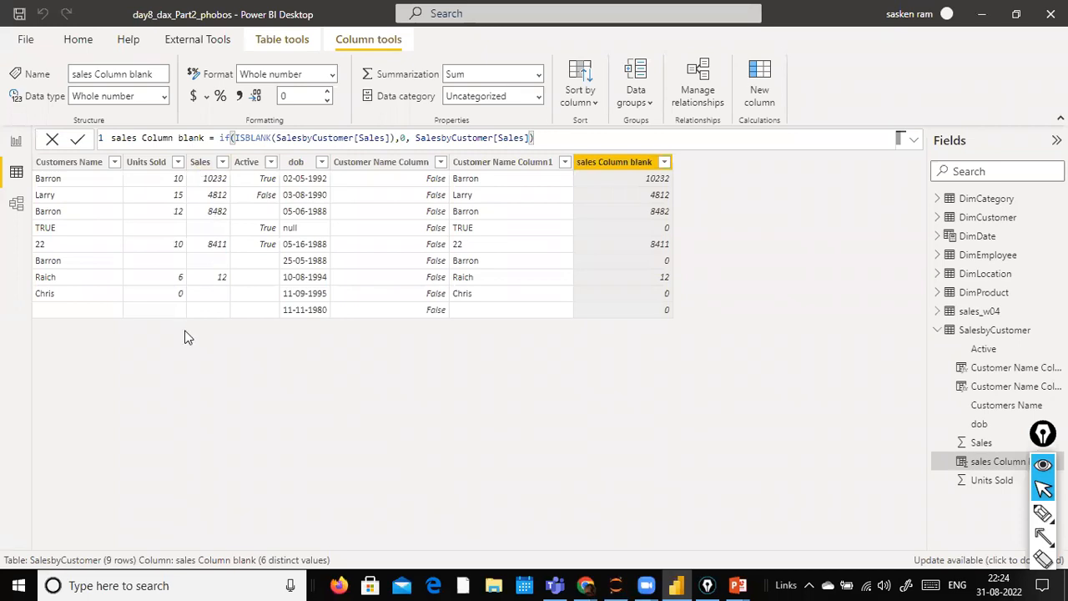
pyautogui.click(413, 137)
# - Start the formula of a new calculated column in SalesbyCustomer with the ISERROR function
pyautogui.click(330, 138)
pyautogui.write('is')
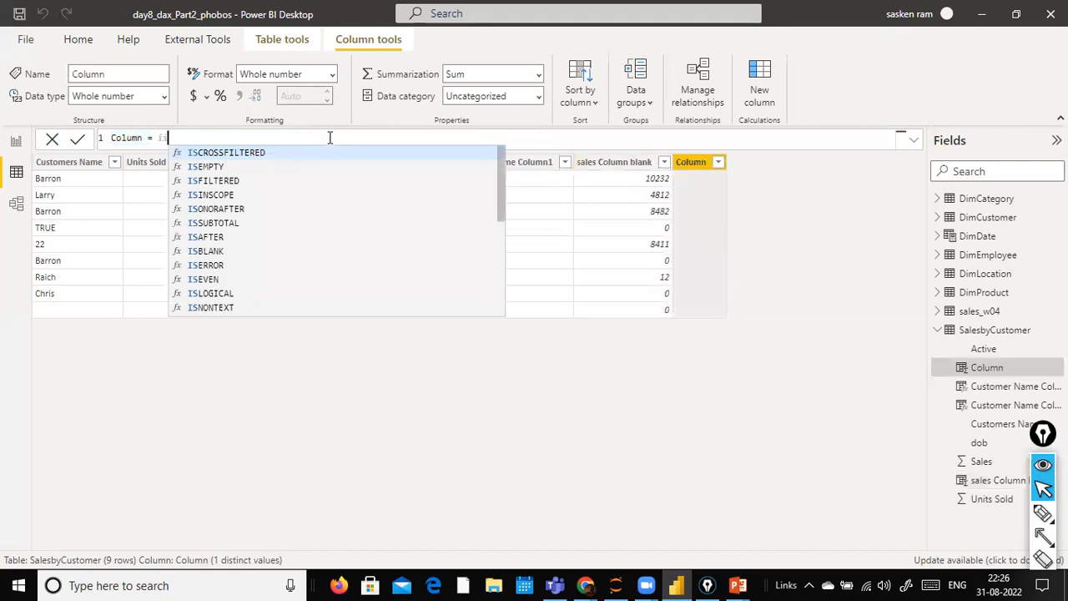
pyautogui.write('erro')
pyautogui.press('Tab')
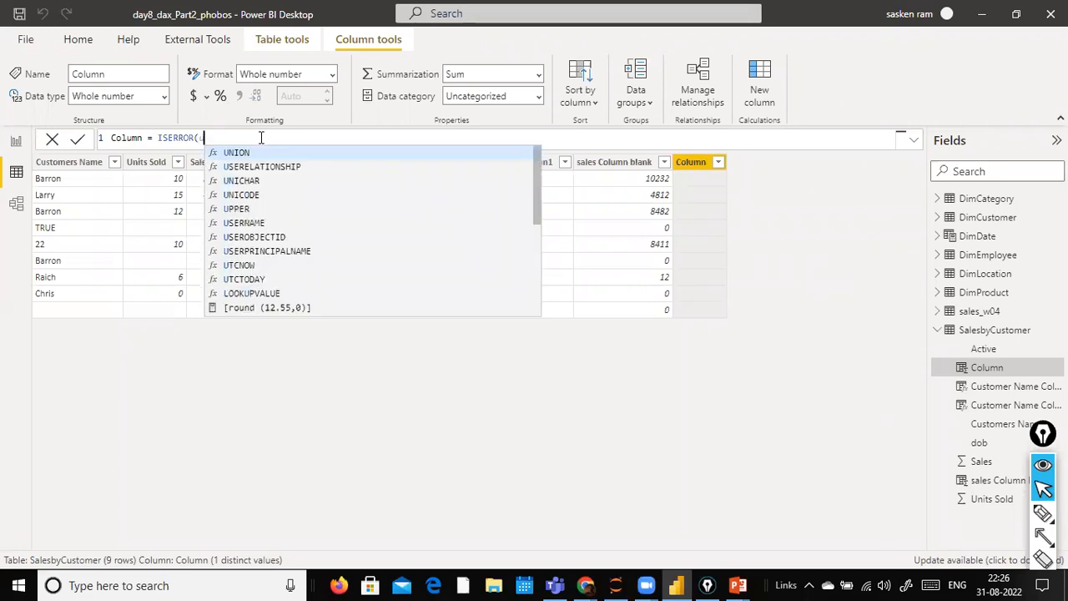
pyautogui.press('BackSpace')
pyautogui.write('(')
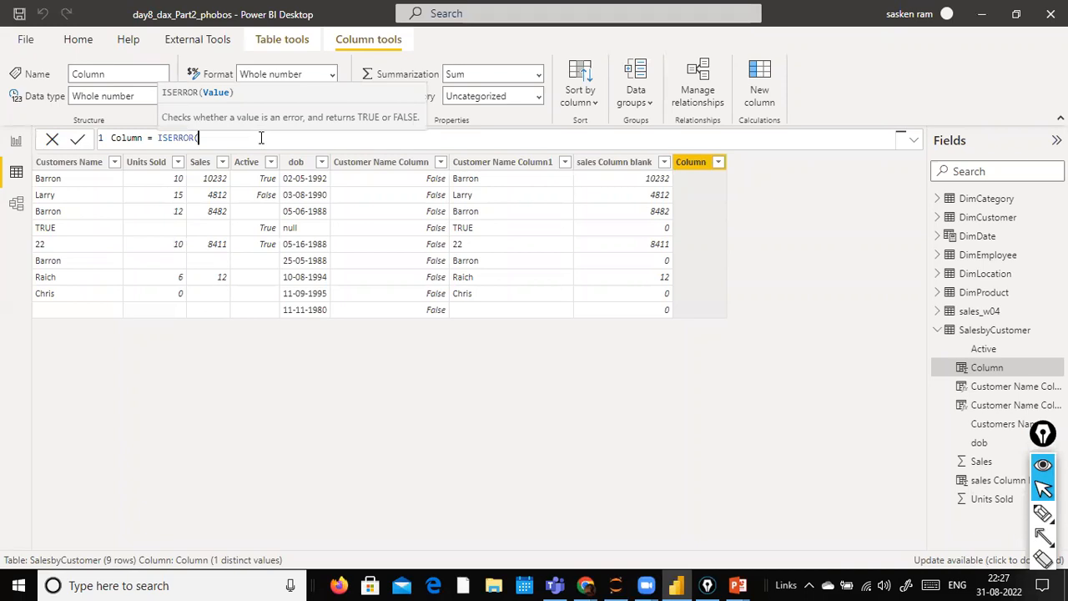
pyautogui.write('unit')
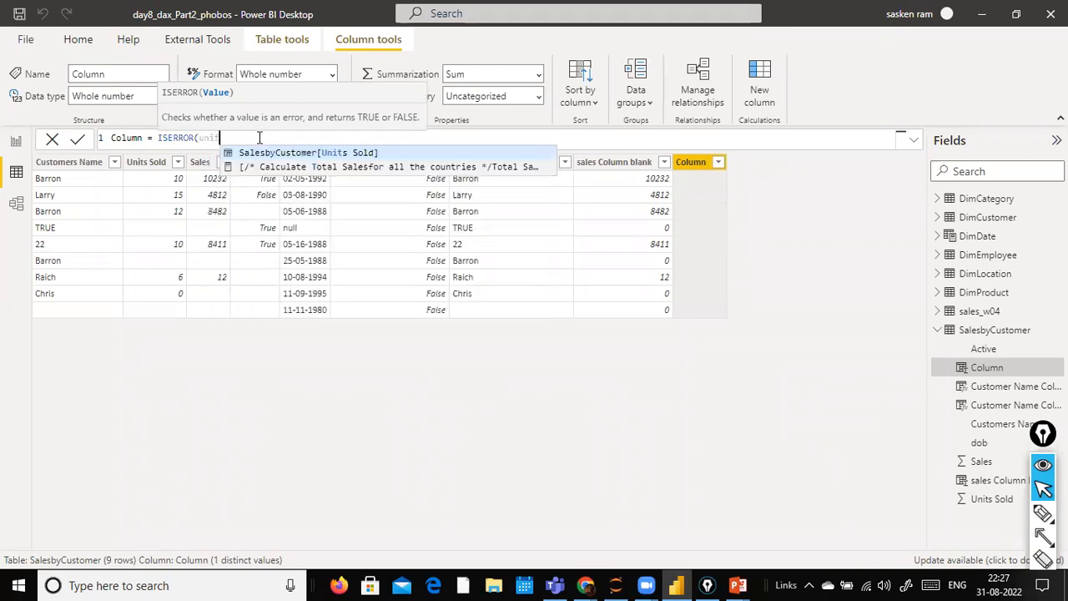
pyautogui.write('s')
pyautogui.press('Down')
pyautogui.press('Tab')
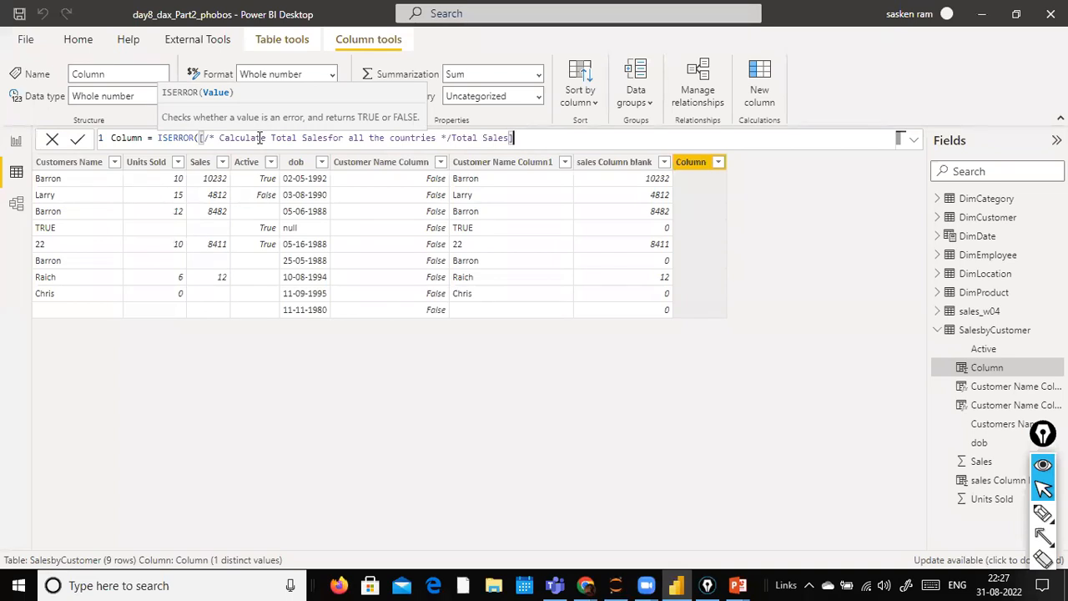
pyautogui.hotkey('ctrl', 'shift', 'Left')
pyautogui.hotkey('ctrl', 'shift', 'Left')
pyautogui.hotkey('ctrl', 'shift', 'Left')
pyautogui.hotkey('ctrl', 'shift', 'Left')
pyautogui.hotkey('ctrl', 'shift', 'Left')
pyautogui.hotkey('ctrl', 'shift', 'Left')
pyautogui.hotkey('ctrl', 'shift', 'Left')
pyautogui.hotkey('ctrl', 'shift', 'Left')
pyautogui.hotkey('ctrl', 'shift', 'Left')
pyautogui.hotkey('ctrl', 'shift', 'Left')
pyautogui.hotkey('ctrl', 'shift', 'Left')
pyautogui.hotkey('ctrl', 'shift', 'Left')
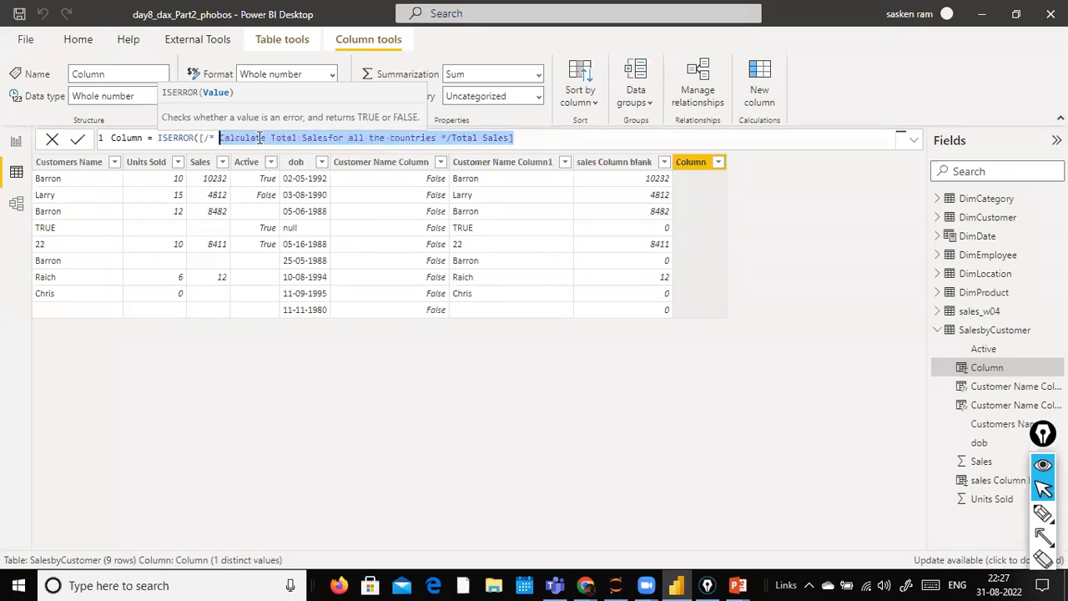
pyautogui.hotkey('shift', 'Right')
pyautogui.hotkey('shift', 'Right')
pyautogui.hotkey('shift', 'Right')
pyautogui.hotkey('shift', 'Right')
pyautogui.hotkey('shift', 'Right')
pyautogui.hotkey('shift', 'Right')
pyautogui.hotkey('shift', 'Right')
pyautogui.hotkey('shift', 'Right')
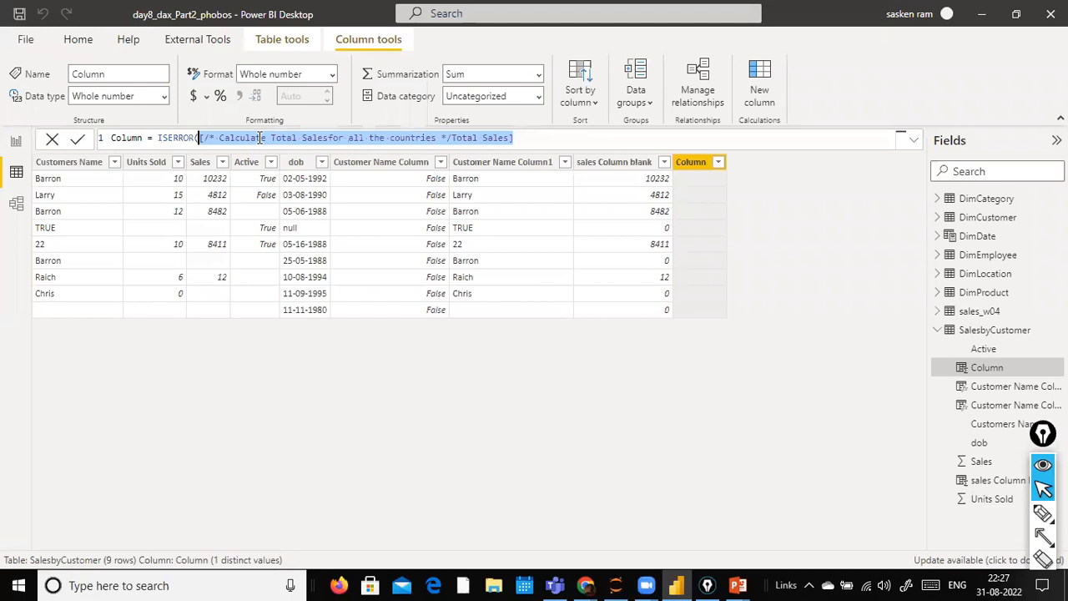
pyautogui.write('y')
pyautogui.press('BackSpace')
# - Use SalesbyCustomer[Units Sold] as the ISERROR argument, close the function and commit the formula
pyautogui.write('units')
pyautogui.press('Tab')
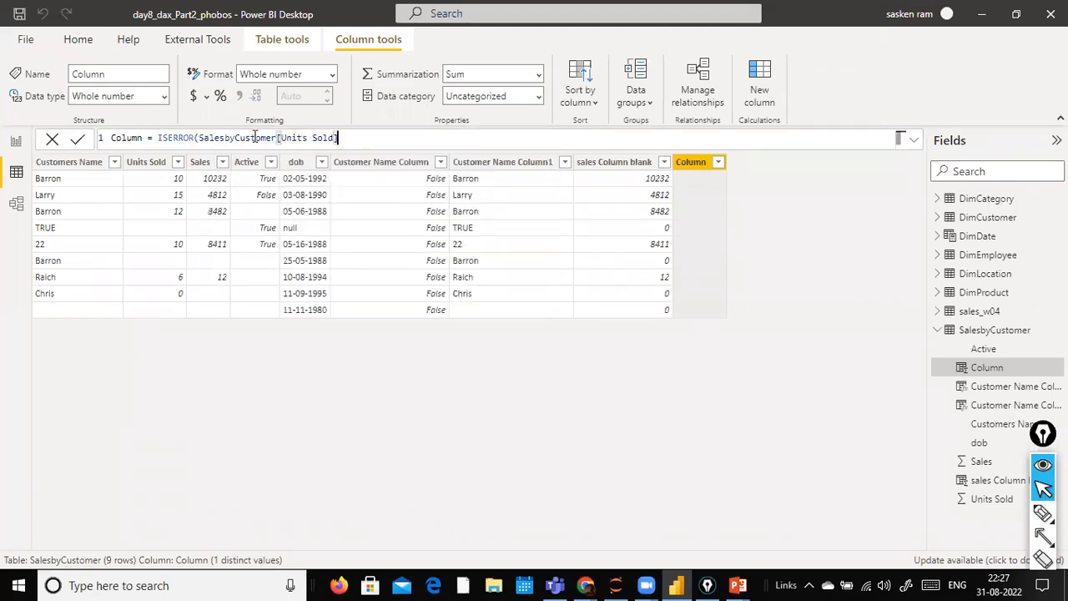
pyautogui.write(')')
pyautogui.press('Return')
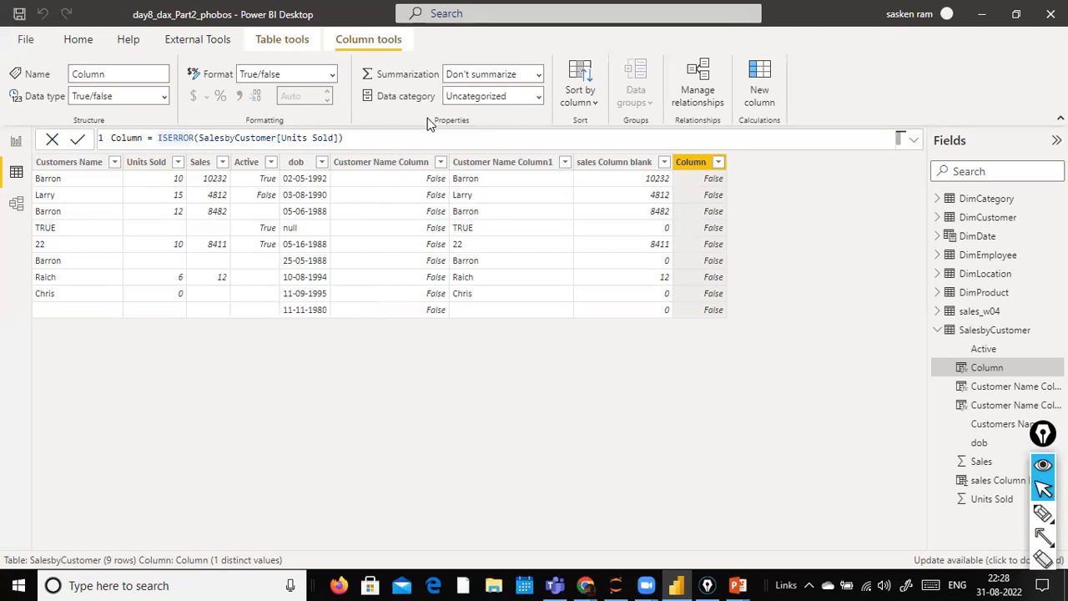
# - Open the Power Query Editor and display the SalesbyCustomer query
pyautogui.click(399, 138)
pyautogui.click(159, 137)
pyautogui.click(75, 40)
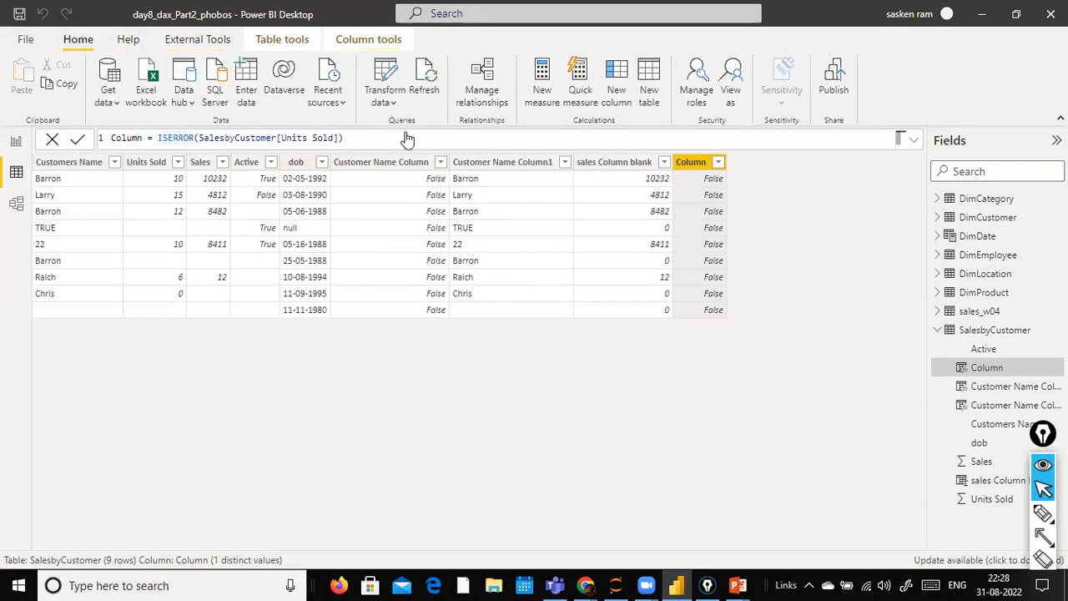
pyautogui.click(395, 106)
pyautogui.click(404, 128)
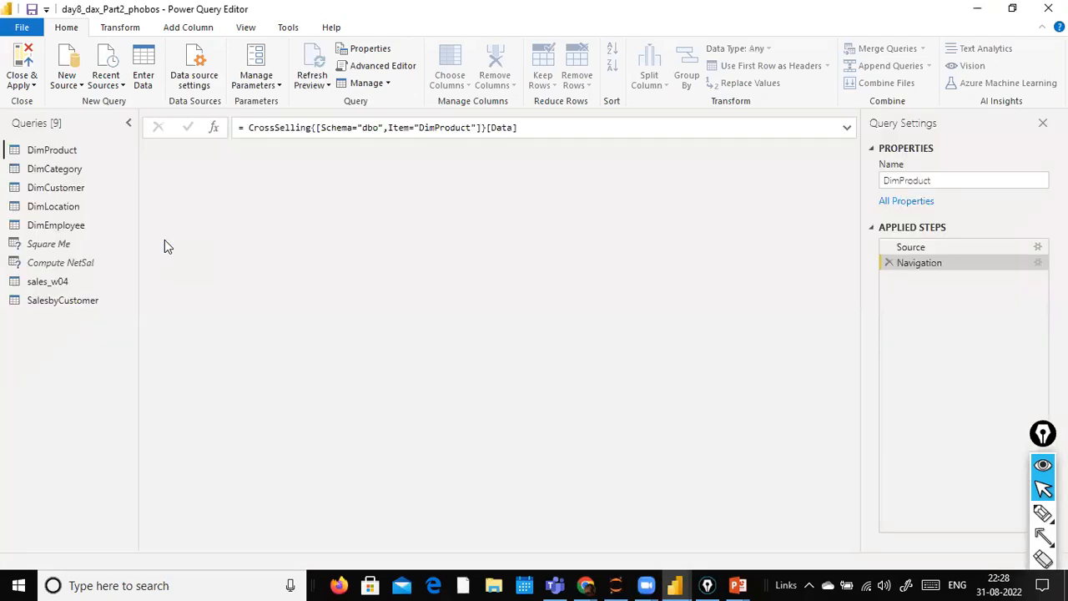
pyautogui.click(100, 302)
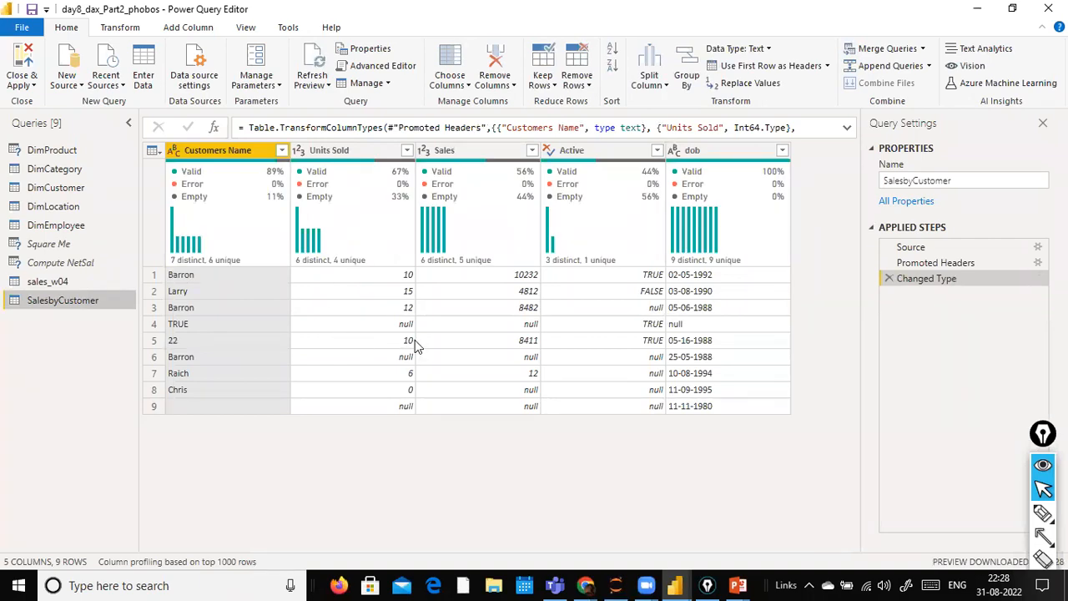
pyautogui.rightClick(365, 154)
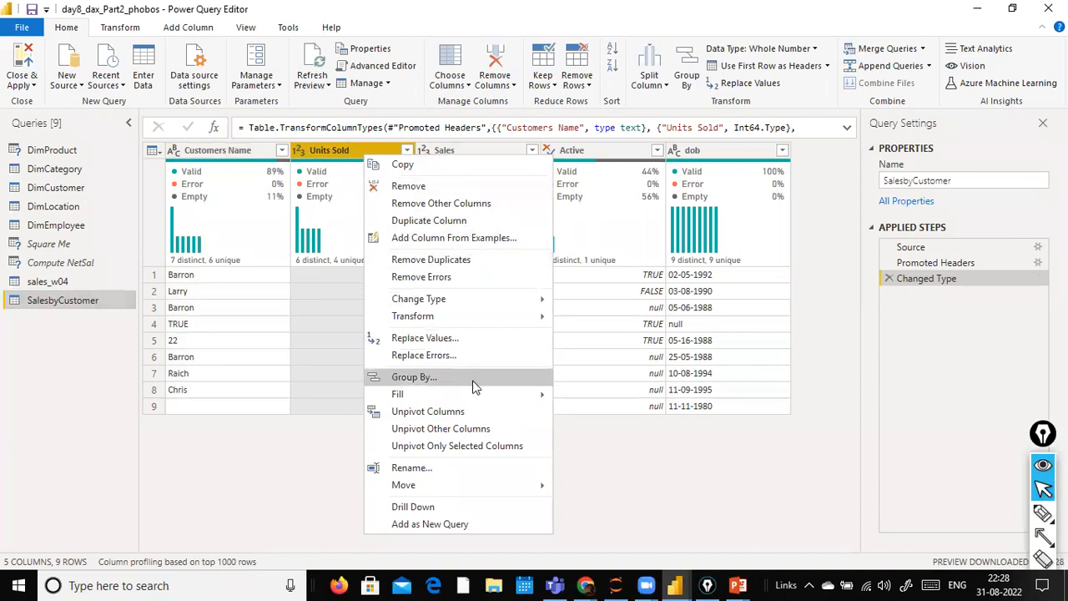
pyautogui.click(458, 337)
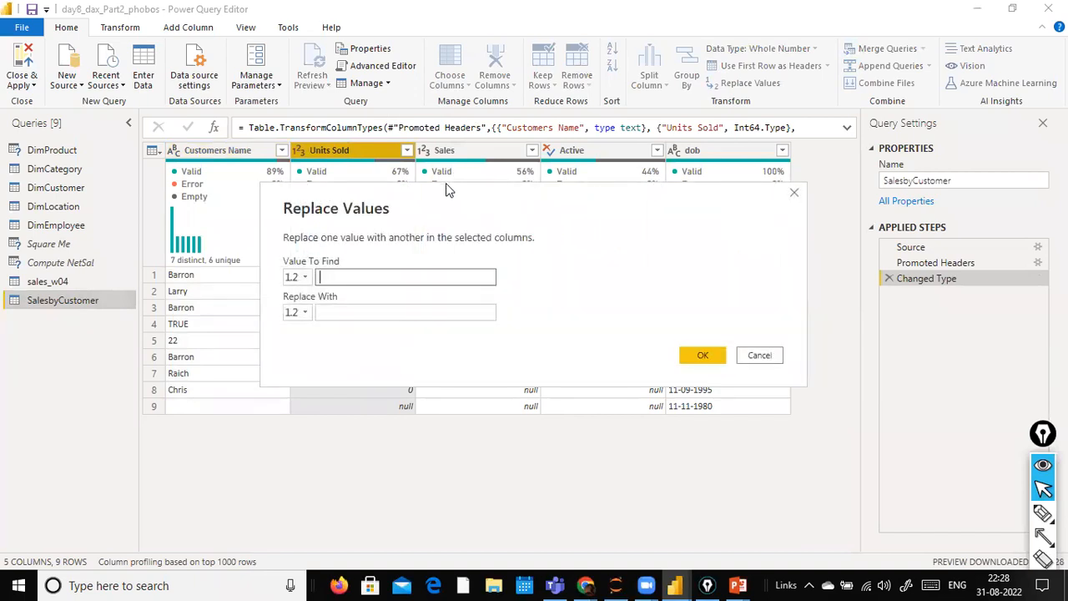
pyautogui.write('null')
pyautogui.press('Tab')
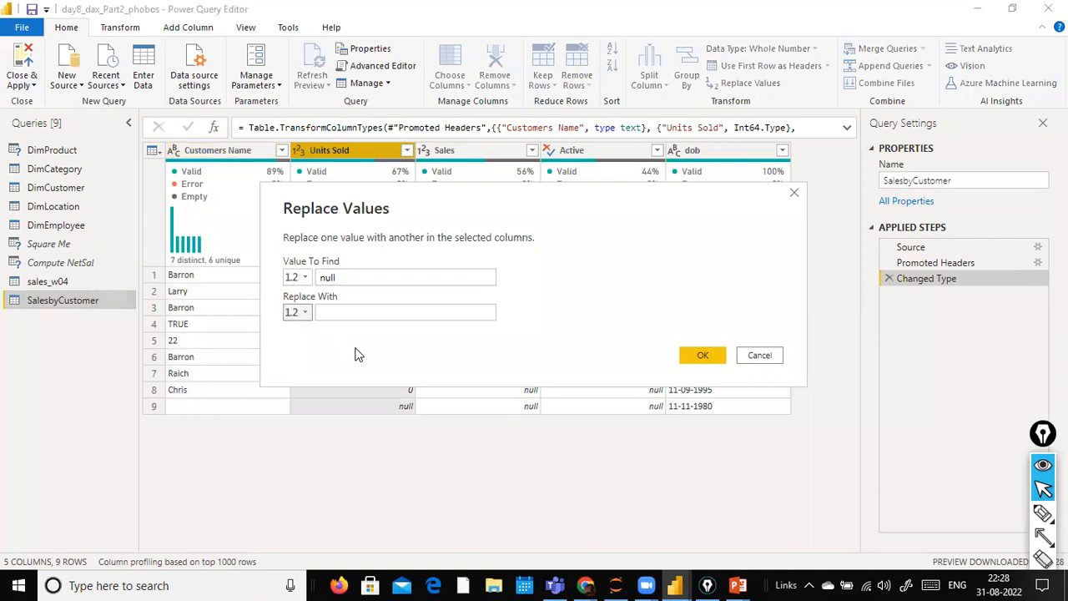
pyautogui.click(383, 312)
pyautogui.write('3')
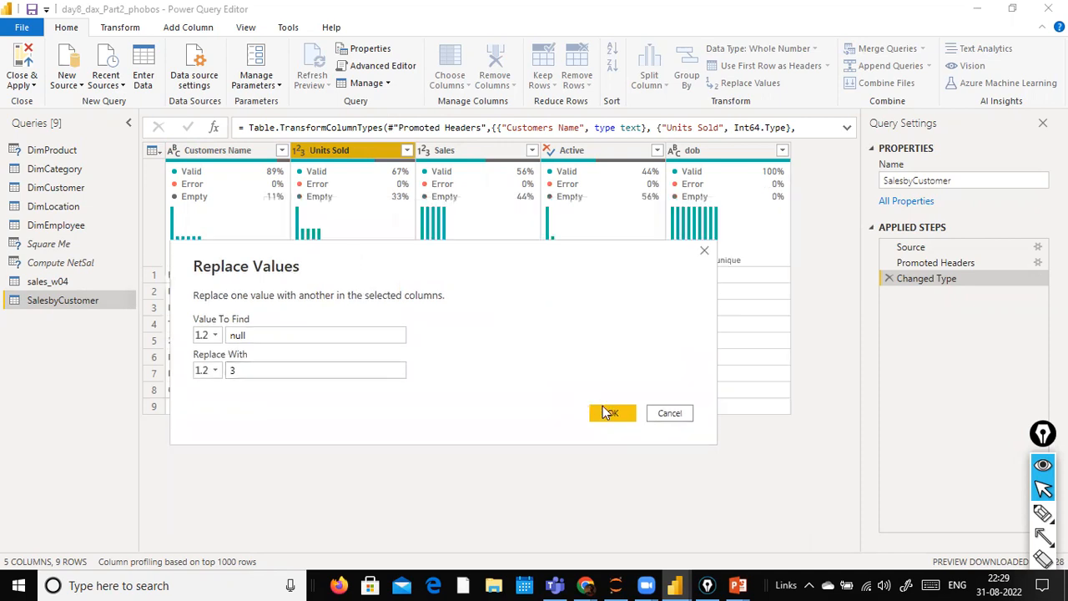
pyautogui.click(671, 413)
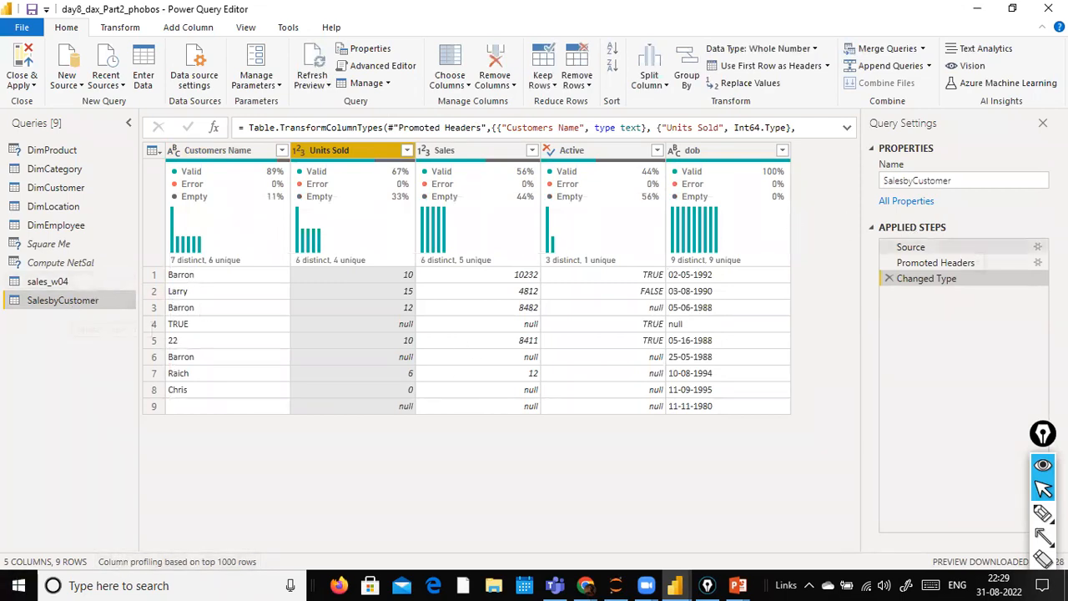
# - Check the CSV file path in the Source step of SalesbyCustomer and open the D:\dat1 folder in File Explorer
pyautogui.click(1037, 247)
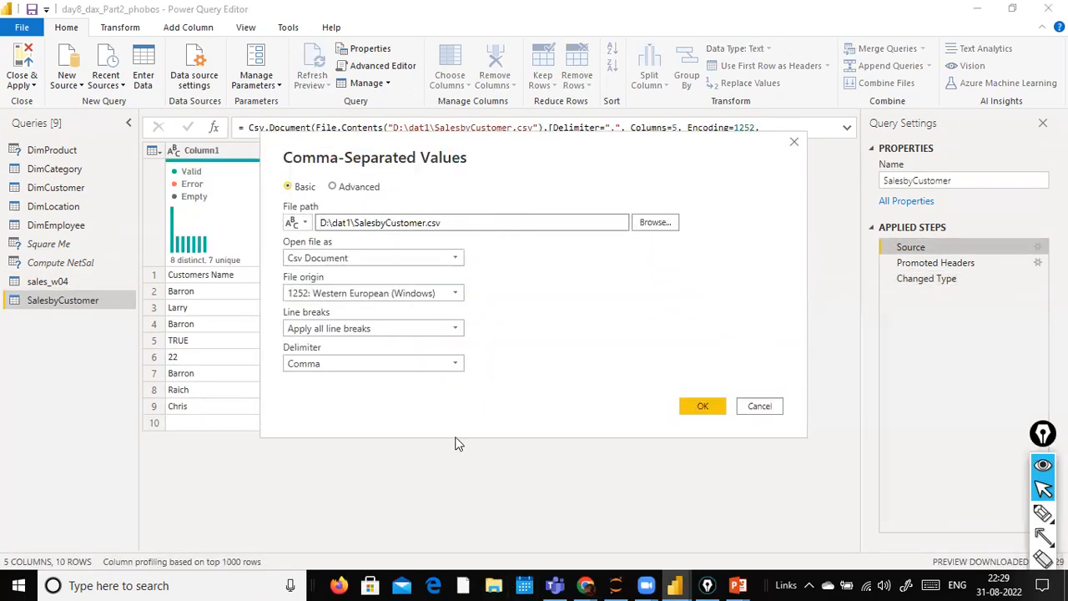
pyautogui.press('super+e')
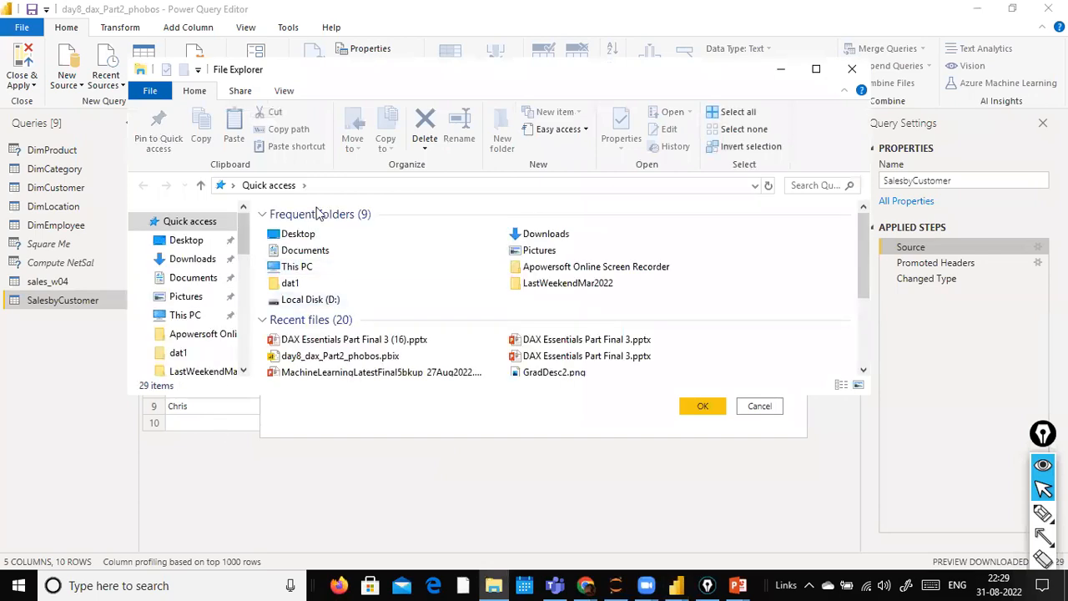
pyautogui.doubleClick(388, 70)
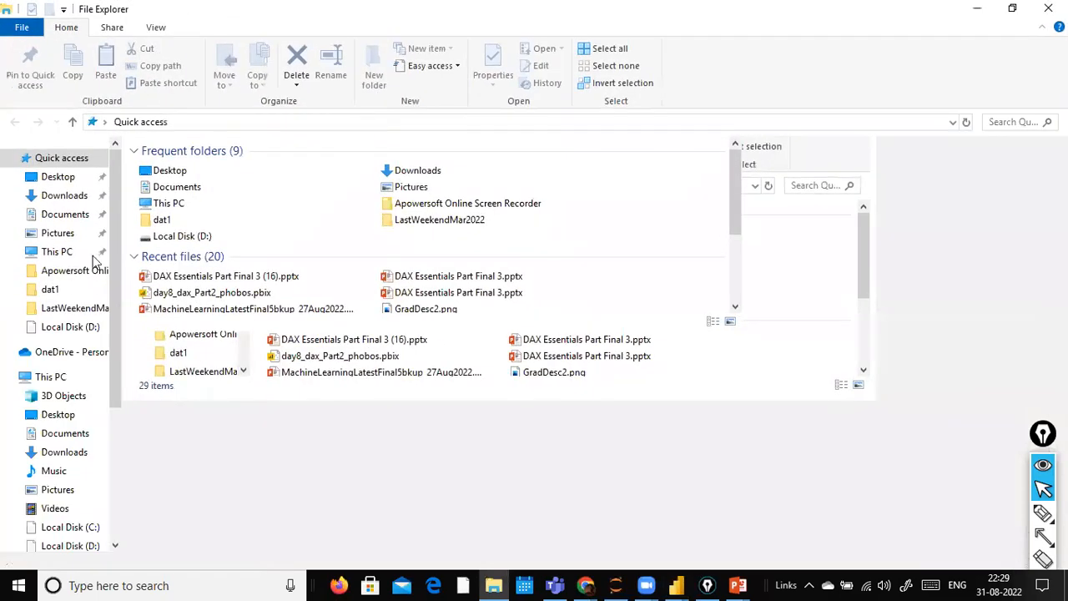
pyautogui.scroll(-1, 55, 484)
pyautogui.click(72, 497)
pyautogui.write('dat')
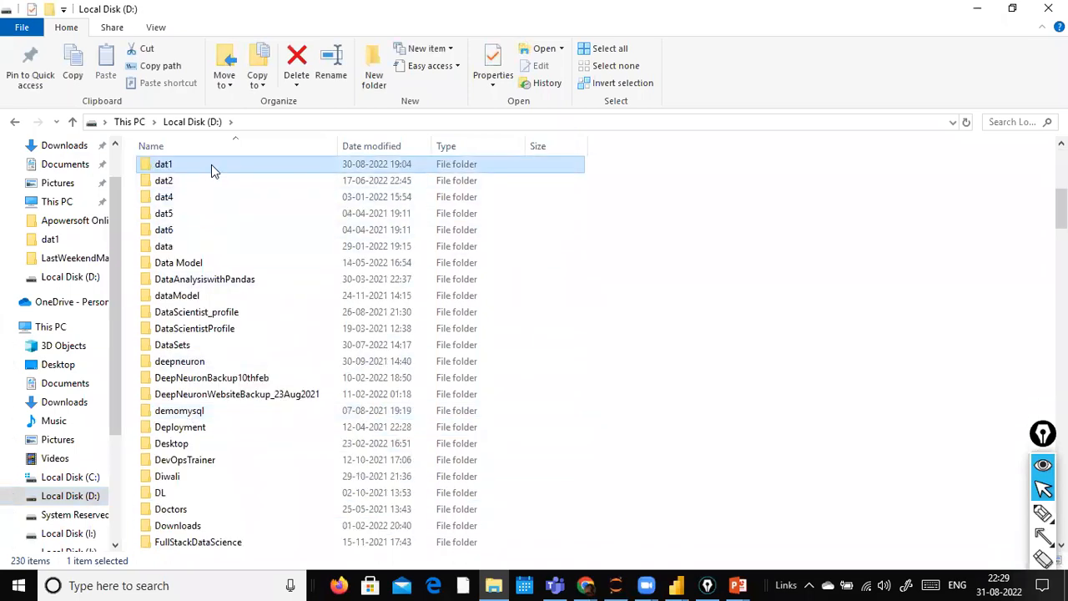
pyautogui.doubleClick(211, 164)
# - Find SalesbyCustomer.csv in the dat1 folder and open it in Excel
pyautogui.click(240, 237)
pyautogui.write('sales')
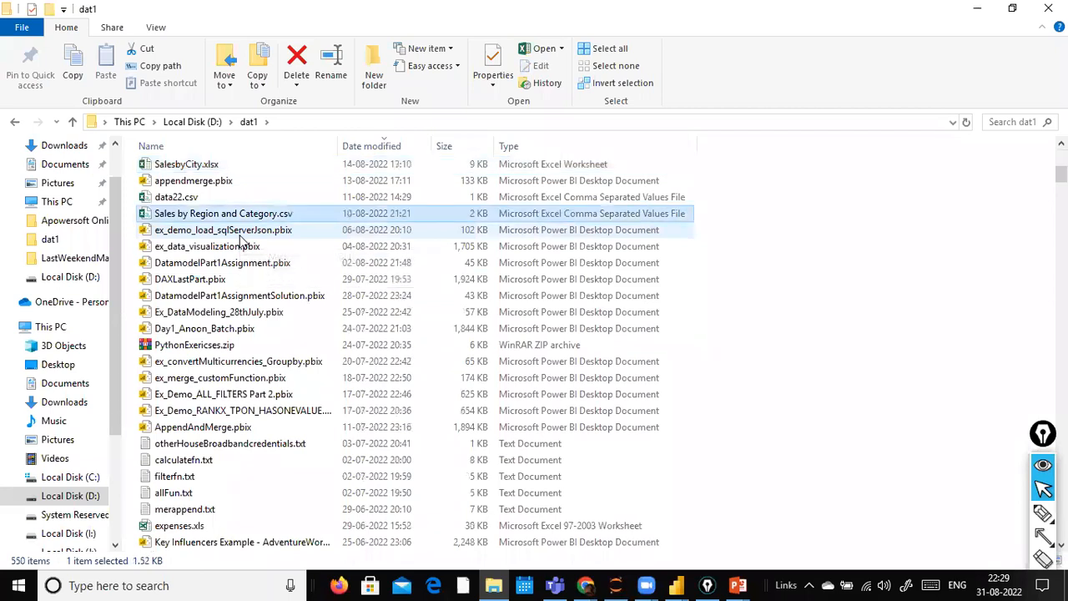
pyautogui.scroll(-7, 229, 266)
pyautogui.click(218, 284)
pyautogui.write('sales')
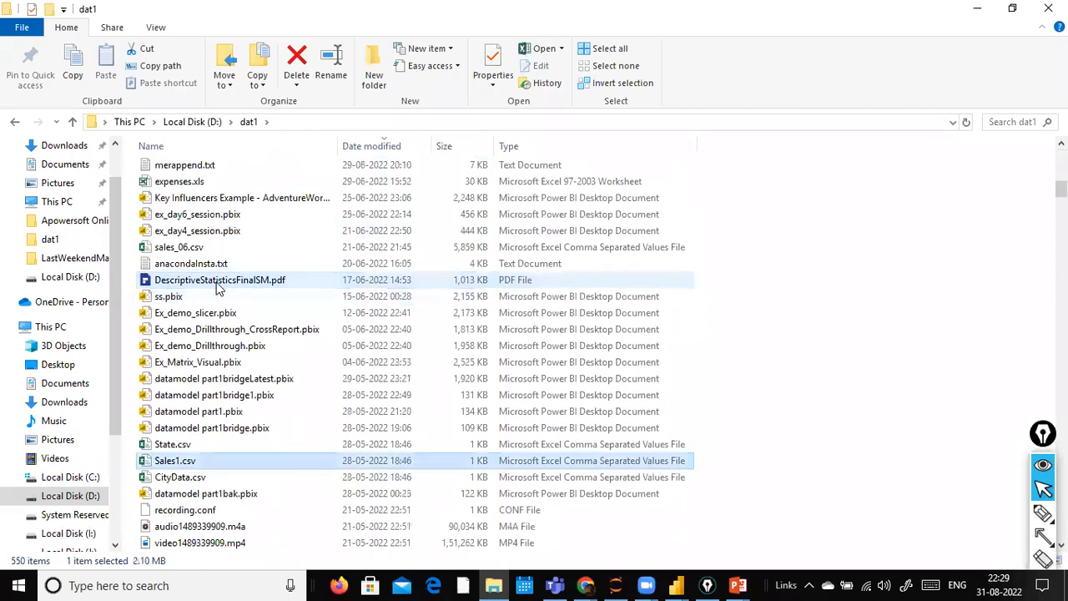
pyautogui.press('BackSpace')
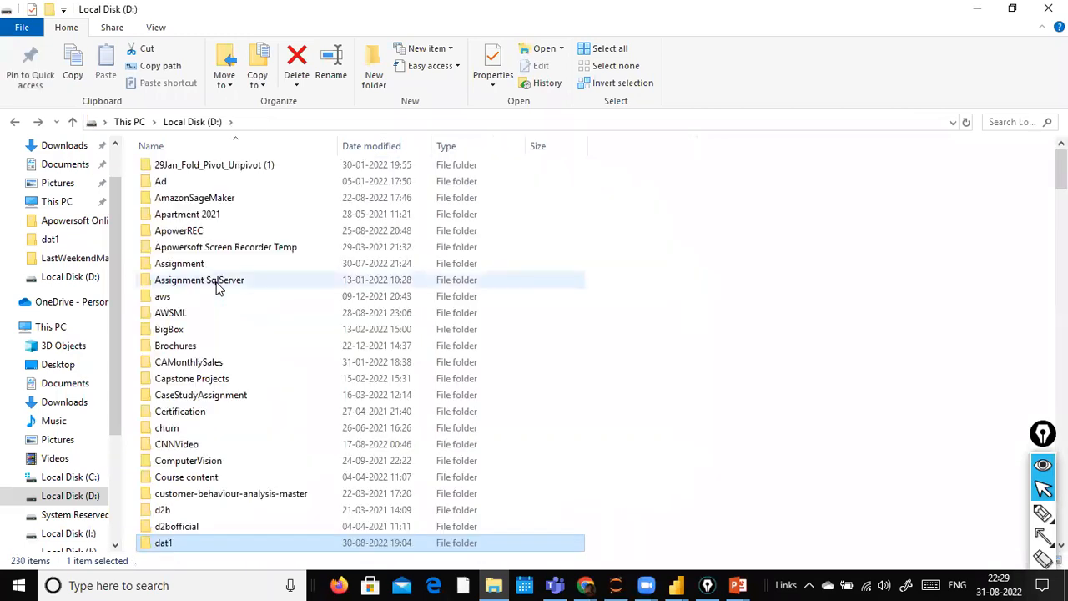
pyautogui.click(218, 285)
pyautogui.press('pagedown')
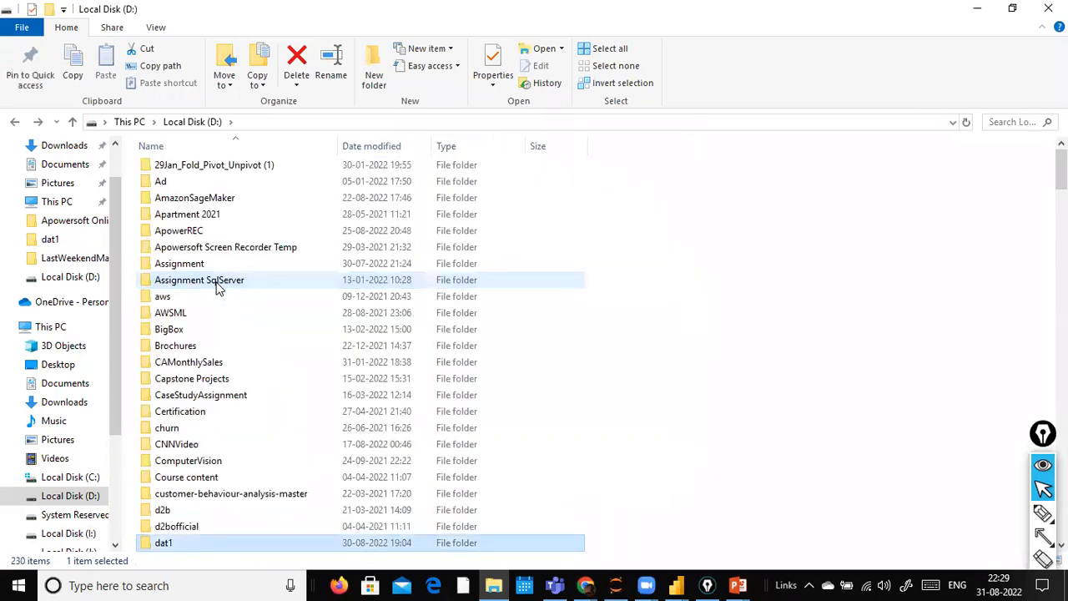
pyautogui.press('Return')
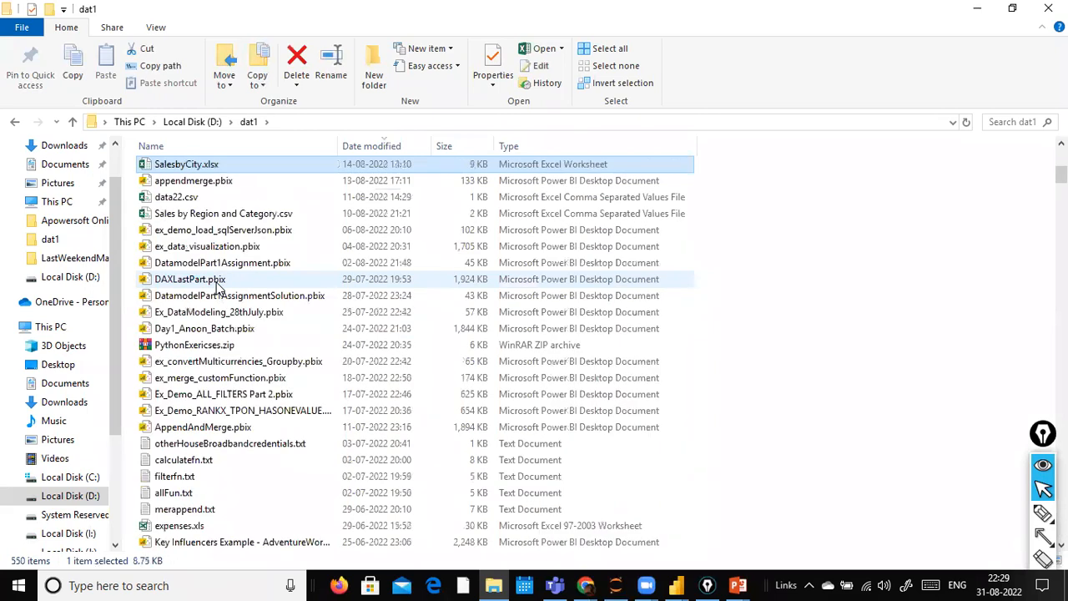
pyautogui.press('Down')
pyautogui.press('Down')
pyautogui.press('Down')
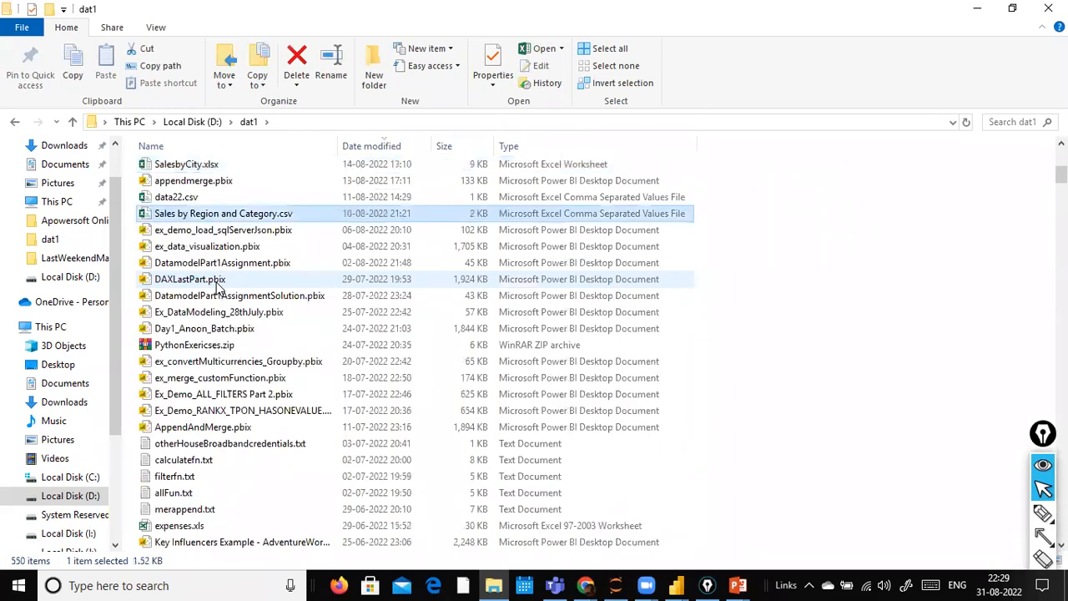
pyautogui.press('s')
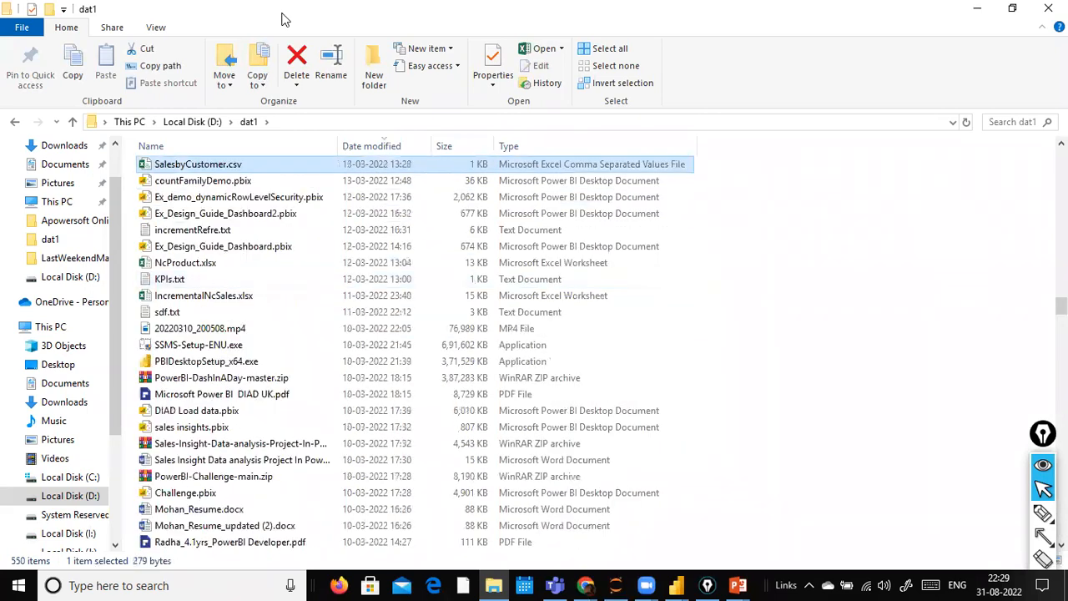
pyautogui.press('Return')
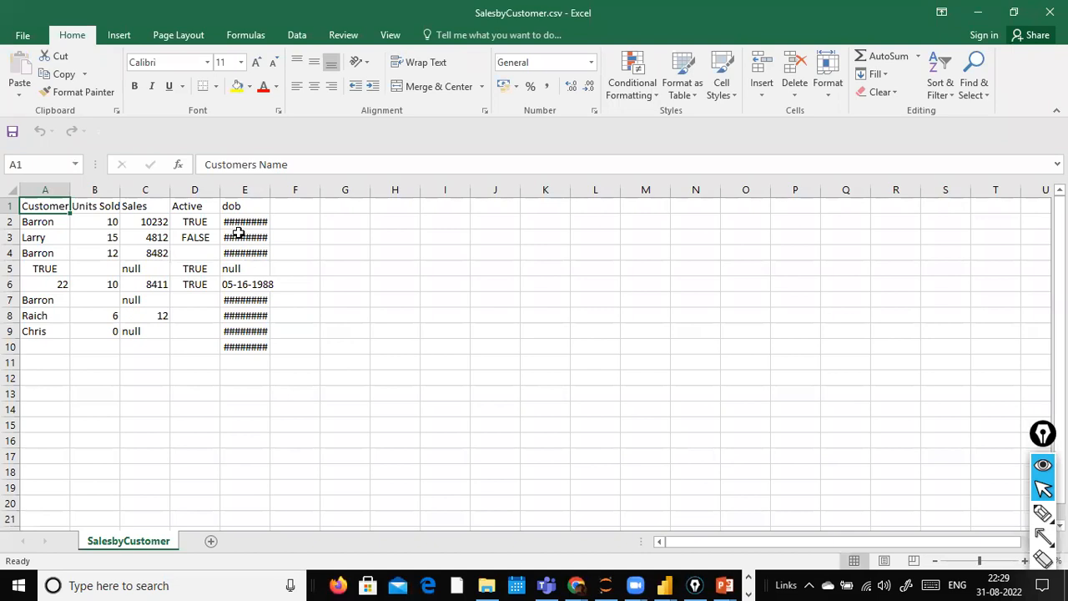
# - Set the Sales value in cell C7 to 320 and save the file, keeping the CSV format
pyautogui.click(155, 302)
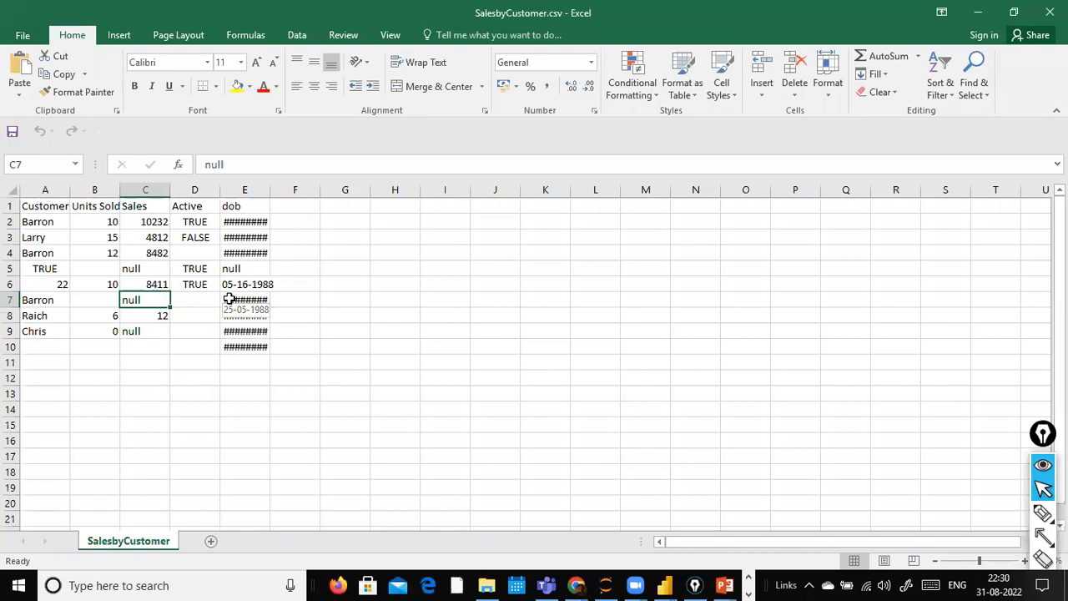
pyautogui.write('320')
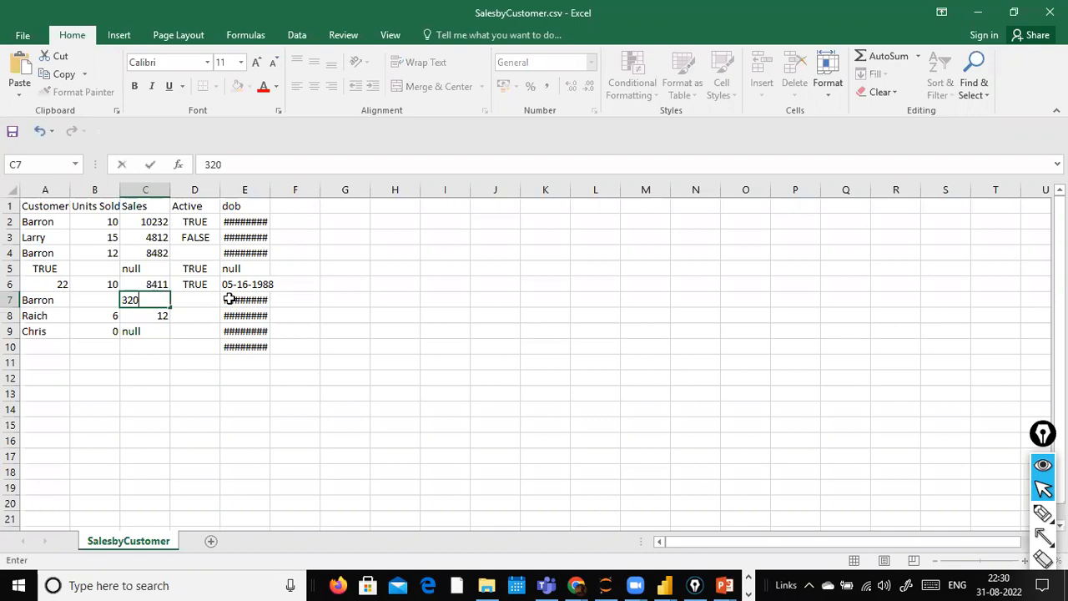
pyautogui.press('Return')
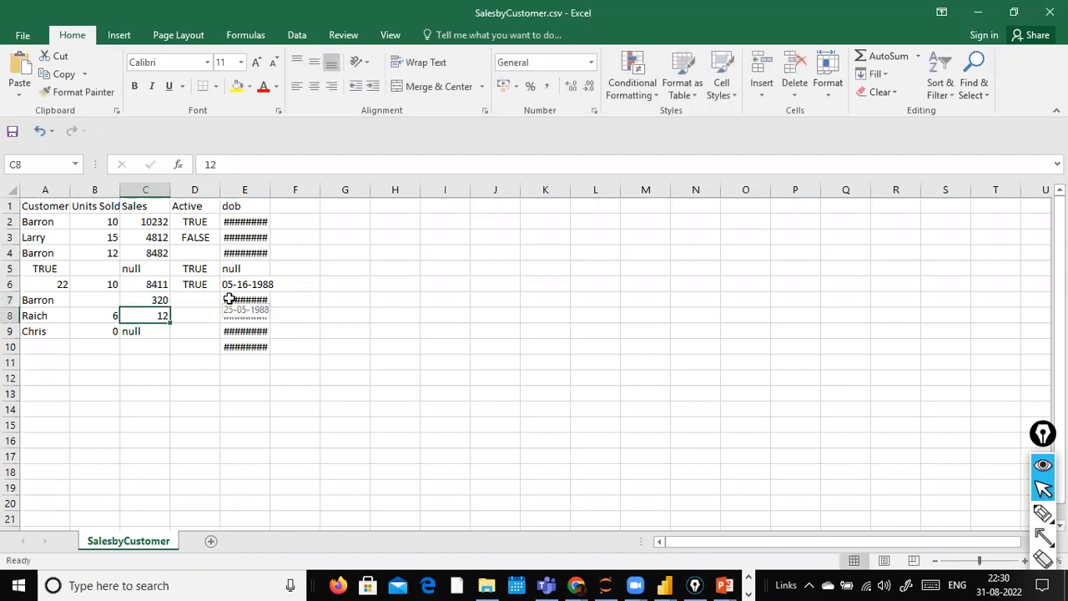
pyautogui.hotkey('ctrl', 's')
pyautogui.click(483, 339)
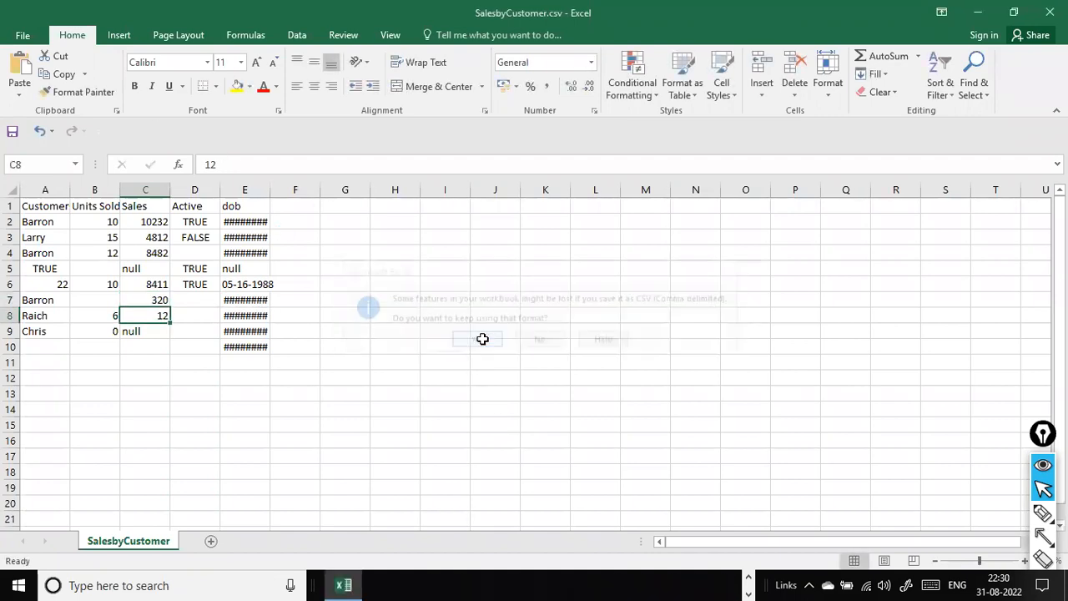
# - Switch back to the Power Query Editor and dismiss the Comma-Separated Values source settings without changes
pyautogui.hotkey('alt', 'Tab')
pyautogui.hotkey('alt', 'Tab')
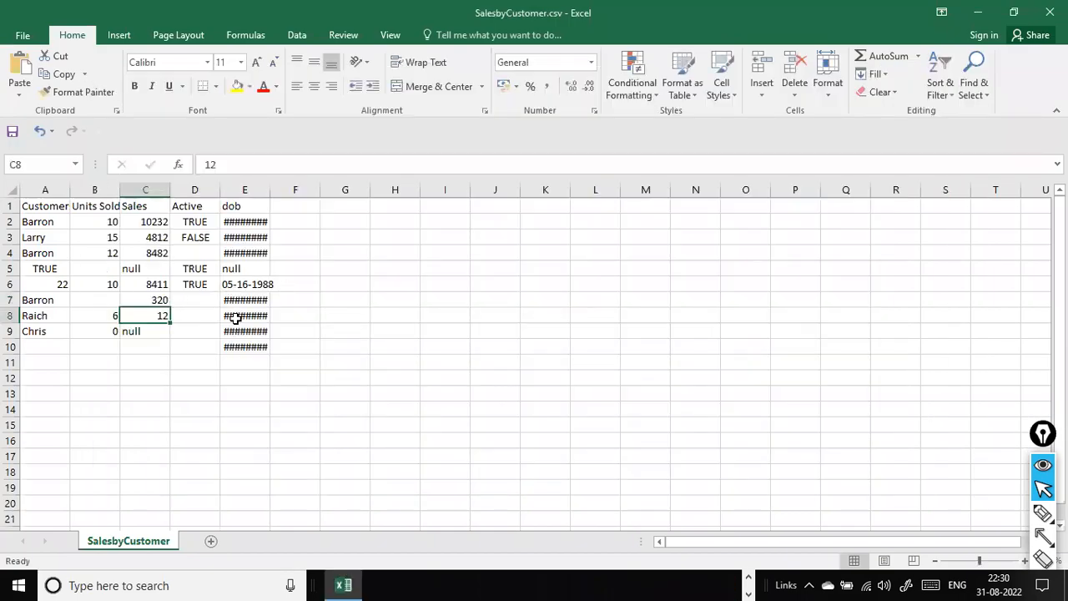
pyautogui.hotkey('alt', 'Tab')
pyautogui.hotkey('alt', 'Tab')
pyautogui.press('Tab')
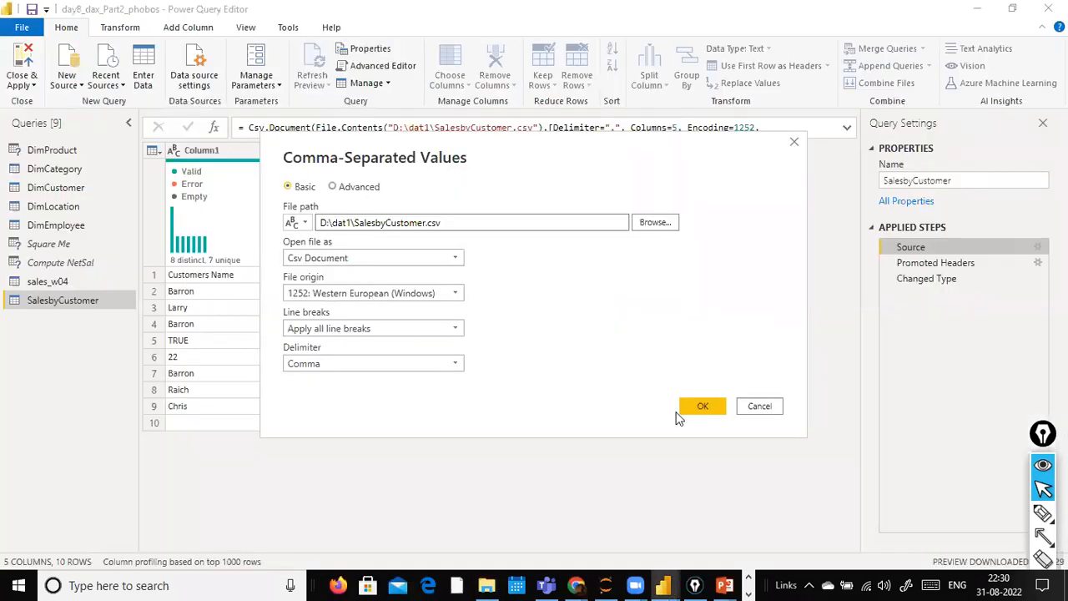
pyautogui.click(758, 406)
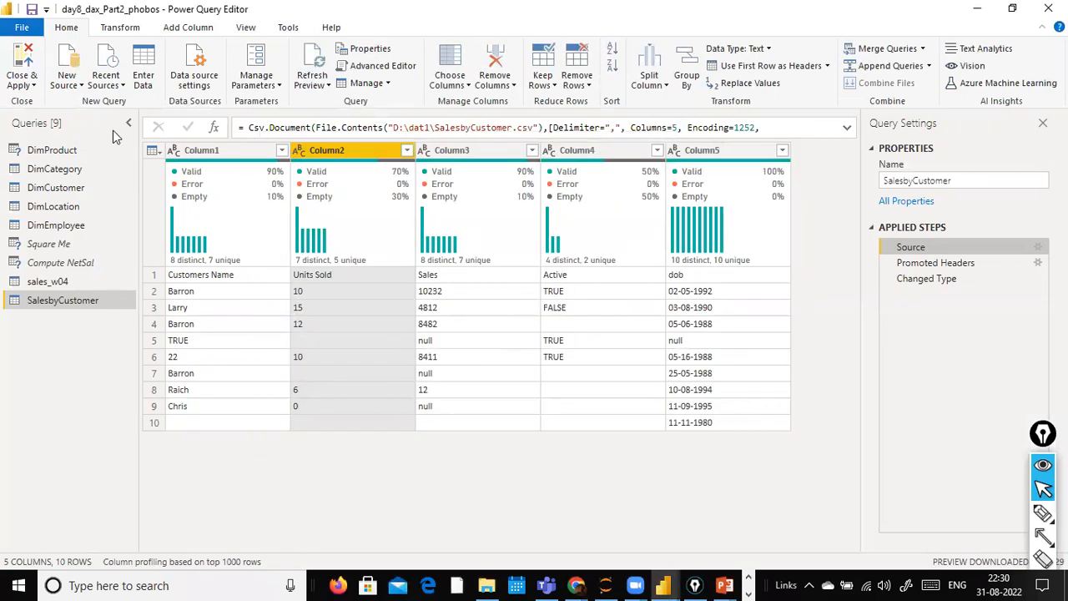
# - Return to the SalesbyCustomer table in Power BI Desktop
pyautogui.click(22, 26)
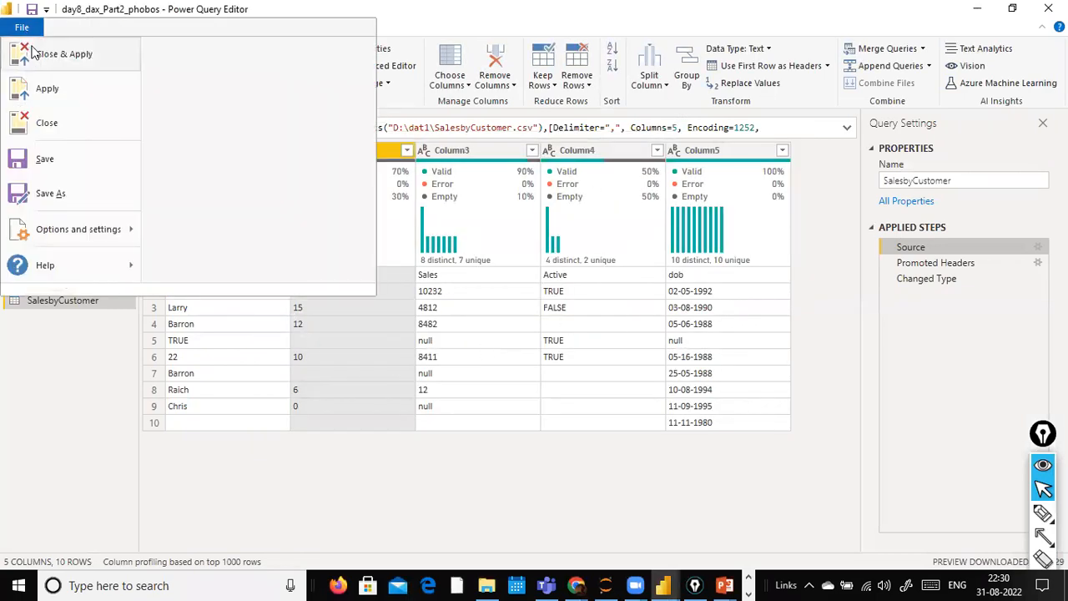
pyautogui.click(302, 268)
pyautogui.hotkey('alt', 'Tab')
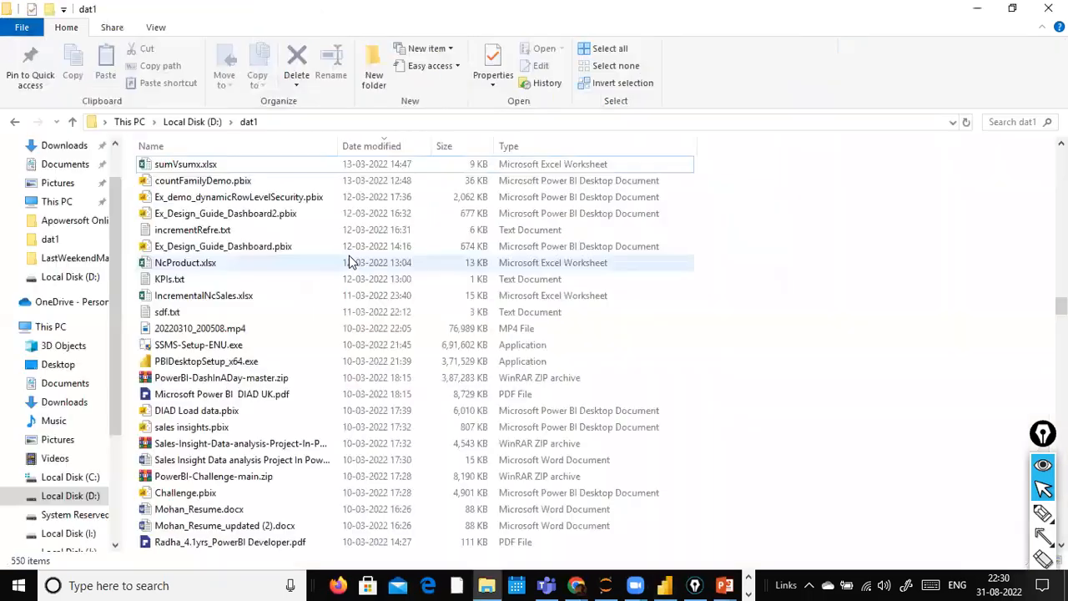
pyautogui.click(665, 585)
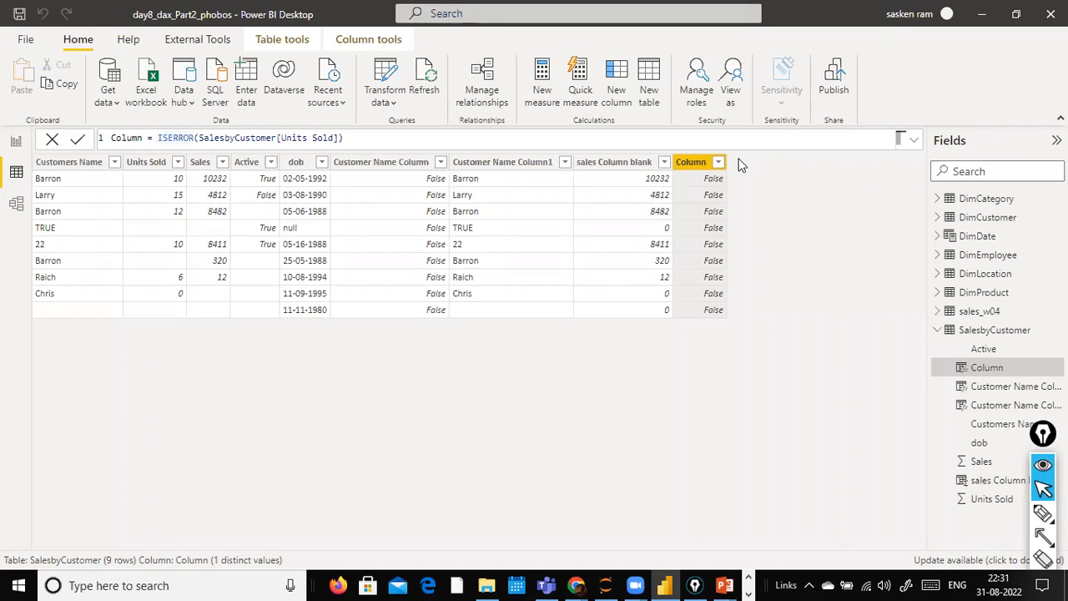
# - Insert SalesbyCustomer[Sales] and a division sign before SalesbyCustomer[Units Sold] inside the ISERROR function of the calculated column
pyautogui.doubleClick(160, 137)
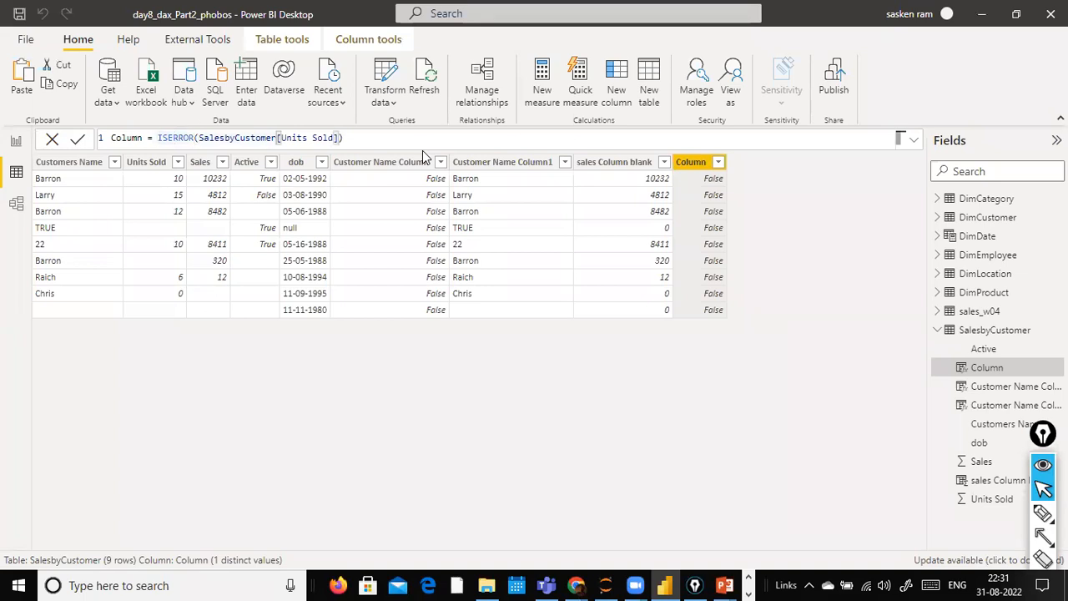
pyautogui.hotkey('ctrl', 'Left')
pyautogui.press('Right')
pyautogui.press('Right')
pyautogui.press('Right')
pyautogui.press('Right')
pyautogui.press('Right')
pyautogui.press('Right')
pyautogui.press('Right')
pyautogui.press('Right')
pyautogui.write('salesy')
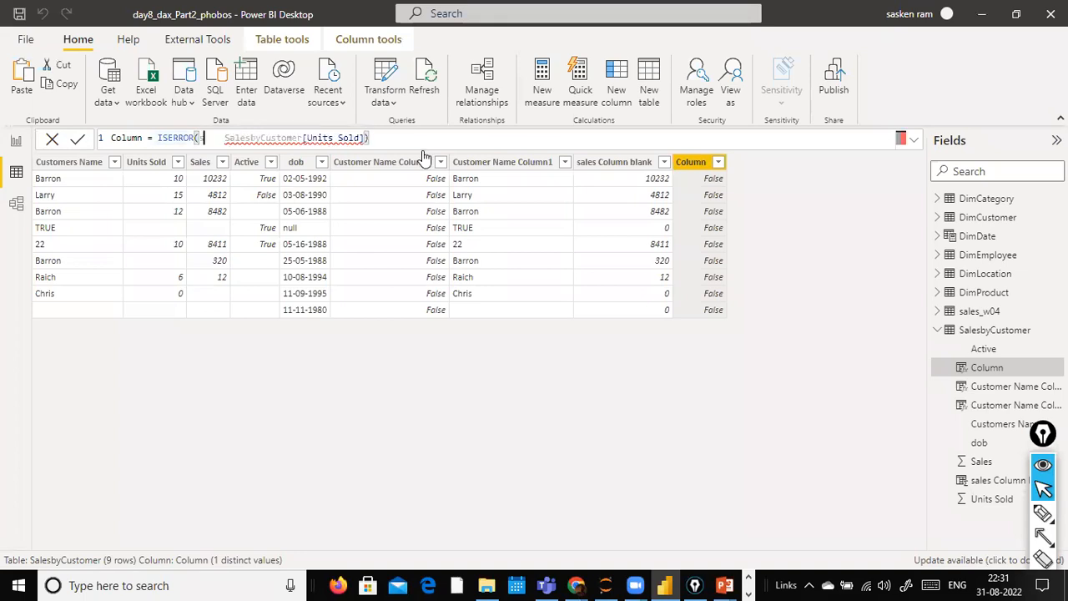
pyautogui.press('BackSpace')
pyautogui.write('bycus')
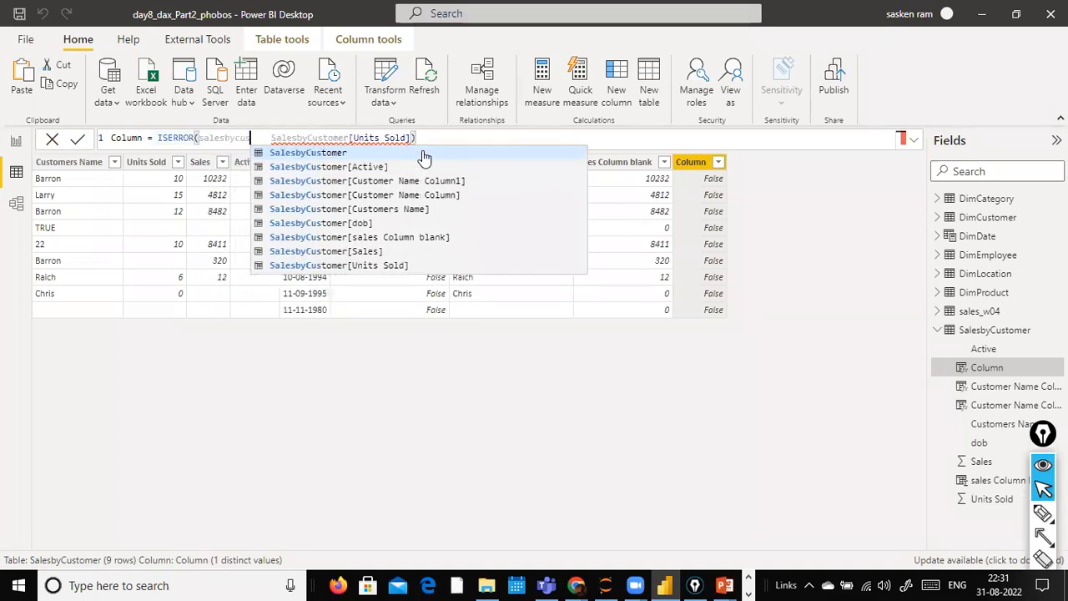
pyautogui.press('Down')
pyautogui.press('Down')
pyautogui.press('Down')
pyautogui.press('Down')
pyautogui.press('Down')
pyautogui.press('Down')
pyautogui.press('Down')
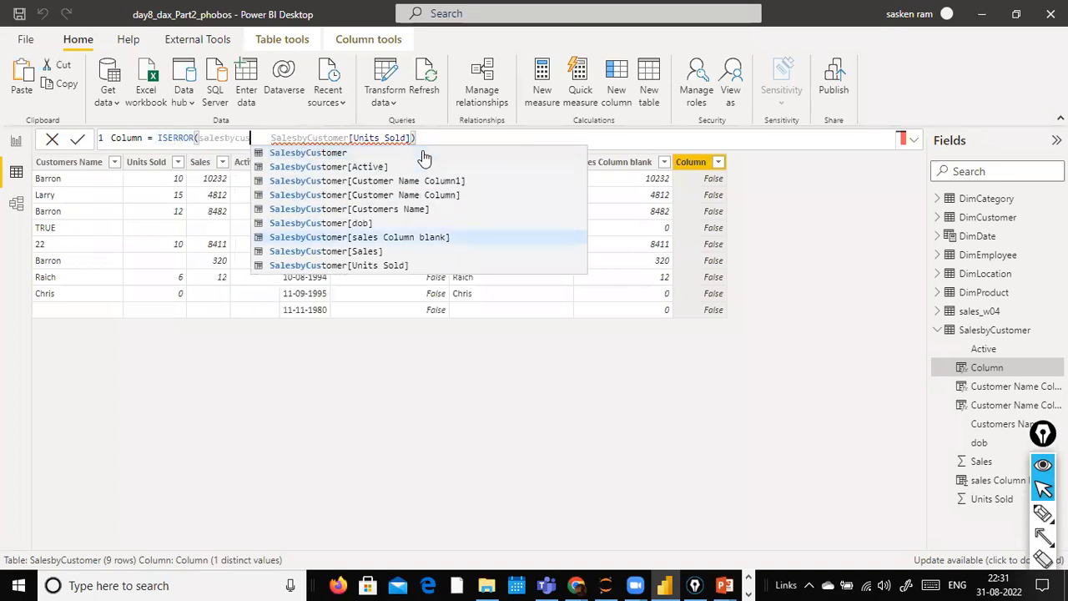
pyautogui.press('Tab')
pyautogui.write('/')
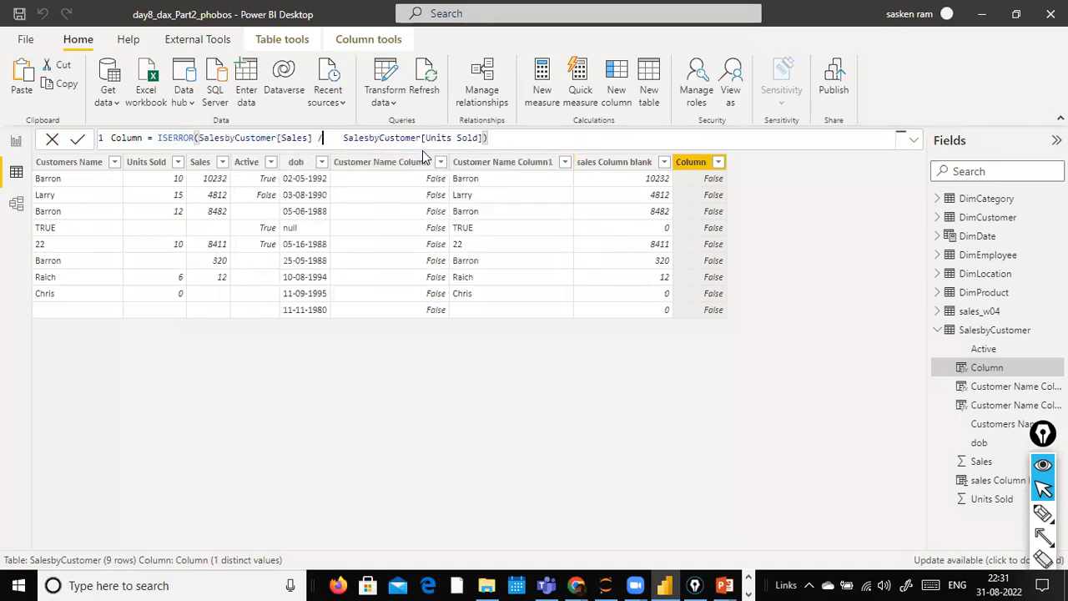
# - Remove the surplus spaces between the division sign and SalesbyCustomer[Units Sold] in the ISERROR formula
pyautogui.press('Print')
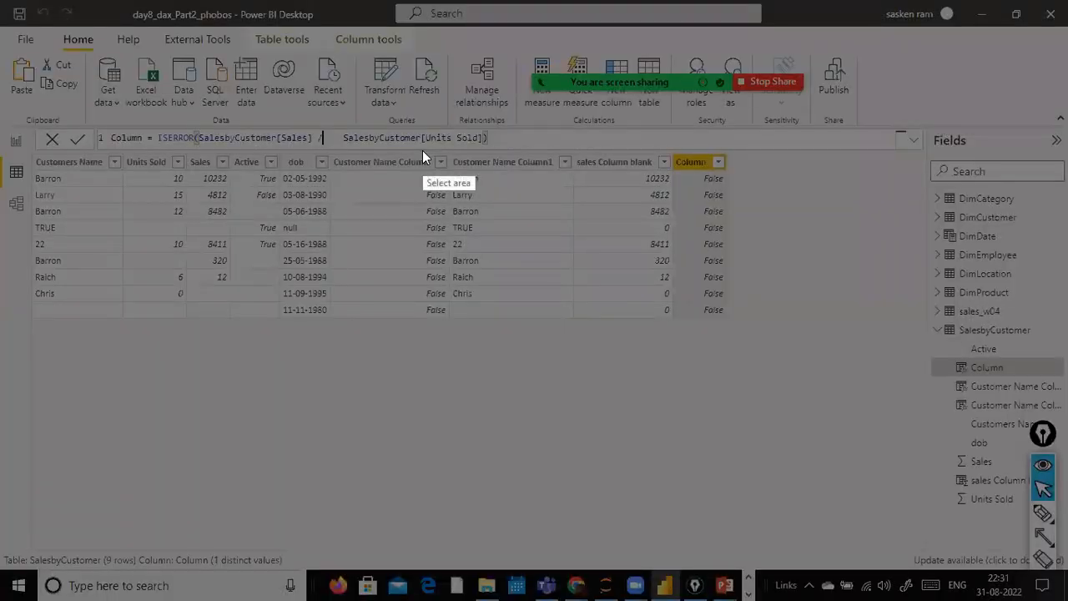
pyautogui.press('Escape')
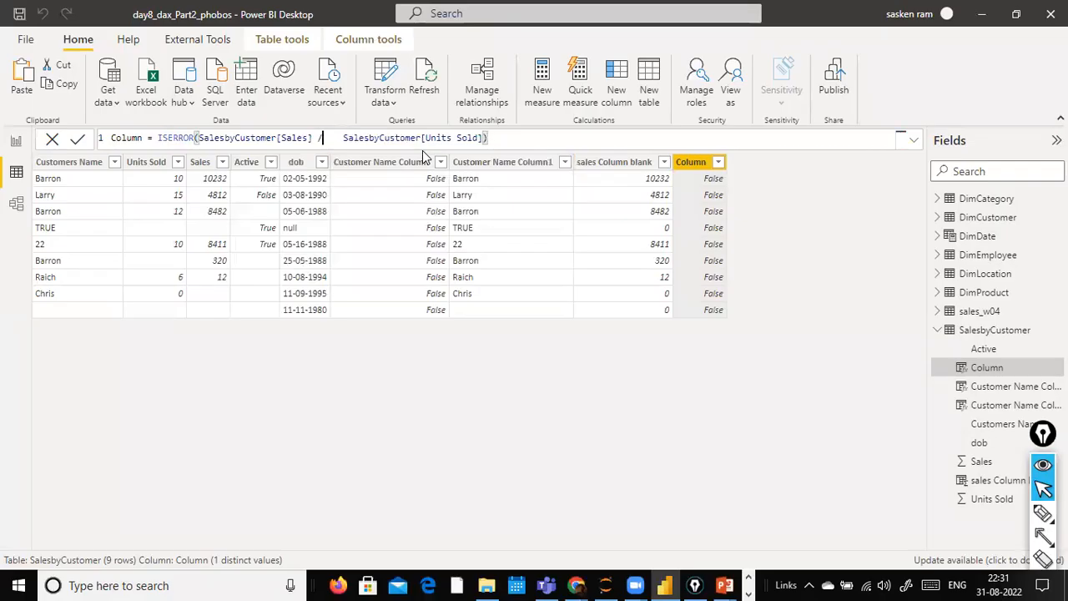
pyautogui.press('Delete')
pyautogui.press('Delete')
pyautogui.press('Delete')
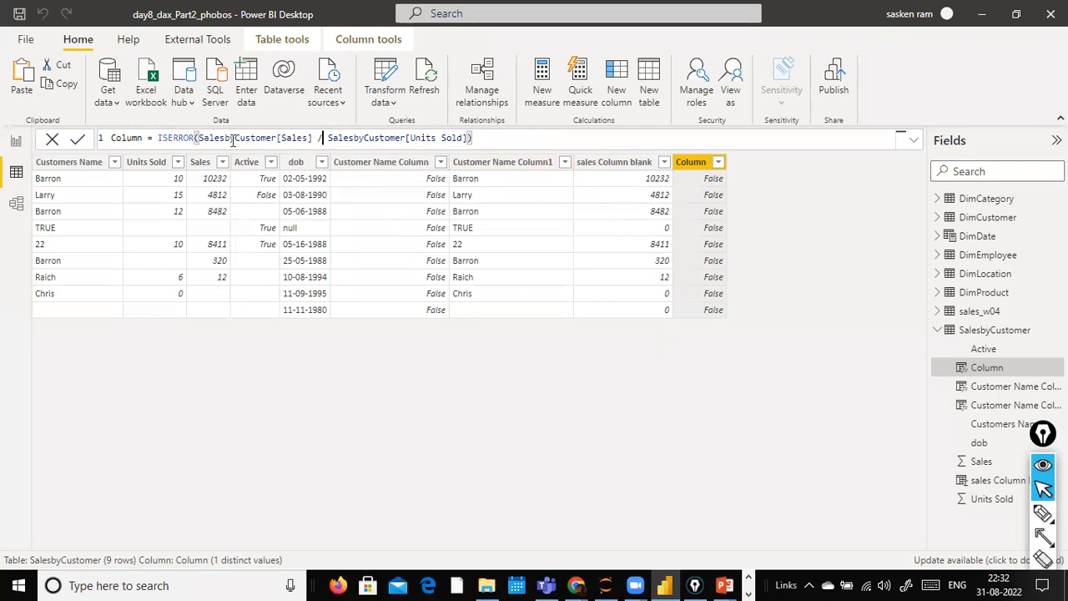
# - Replace the dividend SalesbyCustomer[Sales] in the ISERROR function with SalesbyCustomer[sales Column blank]
pyautogui.click(306, 137)
pyautogui.hotkey('ctrl', 'shift', 'Left')
pyautogui.hotkey('ctrl', 'shift', 'Left')
pyautogui.hotkey('ctrl', 'shift', 'Left')
pyautogui.hotkey('ctrl', 'shift', 'Right')
pyautogui.press('BackSpace')
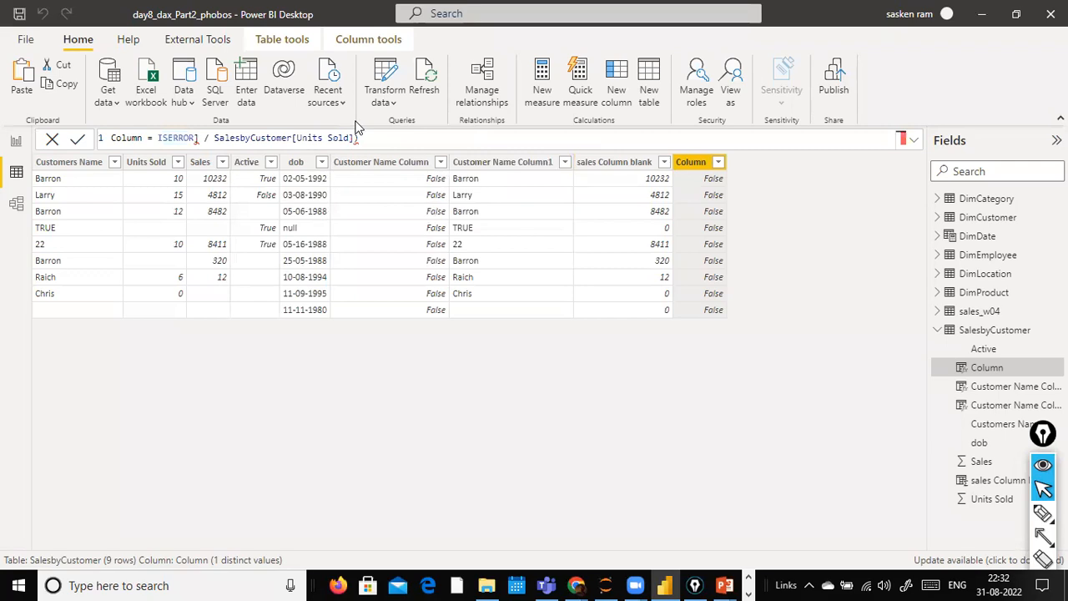
pyautogui.press('Delete')
pyautogui.write('(')
pyautogui.write(' sales colu')
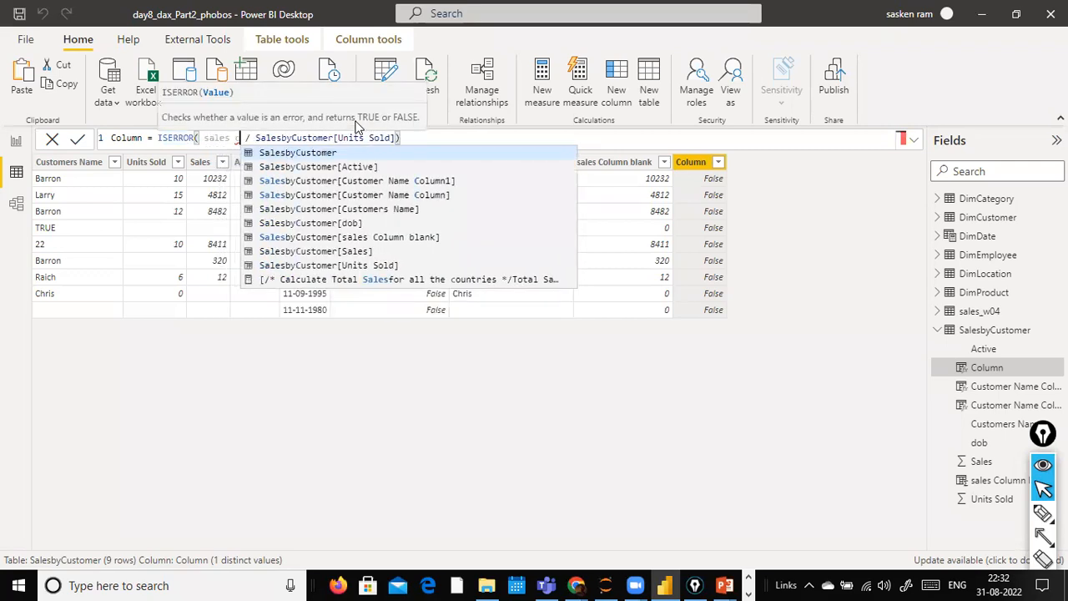
pyautogui.press('Tab')
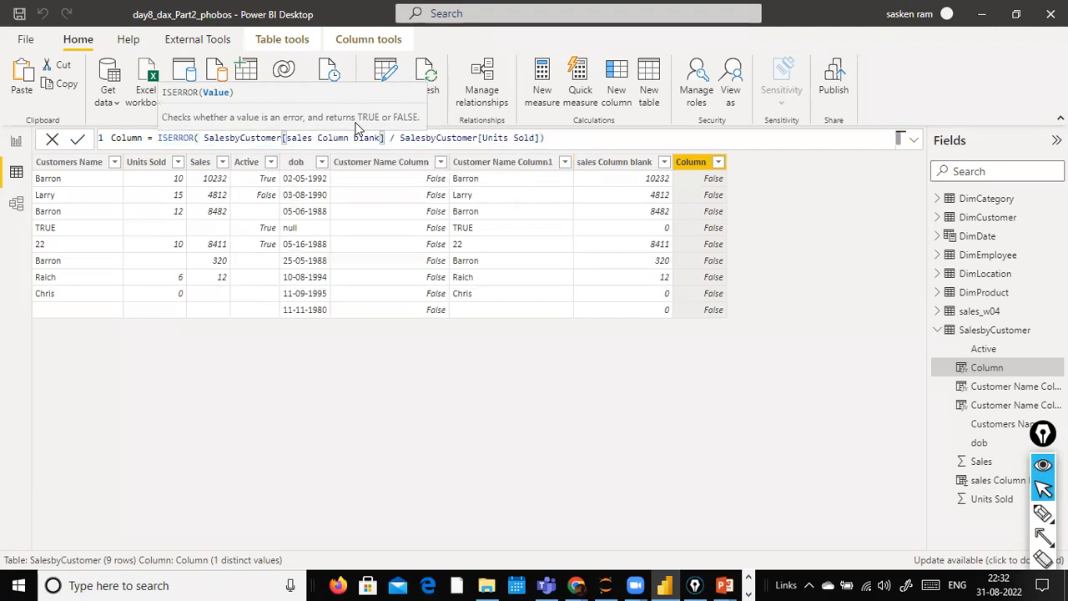
pyautogui.click(590, 140)
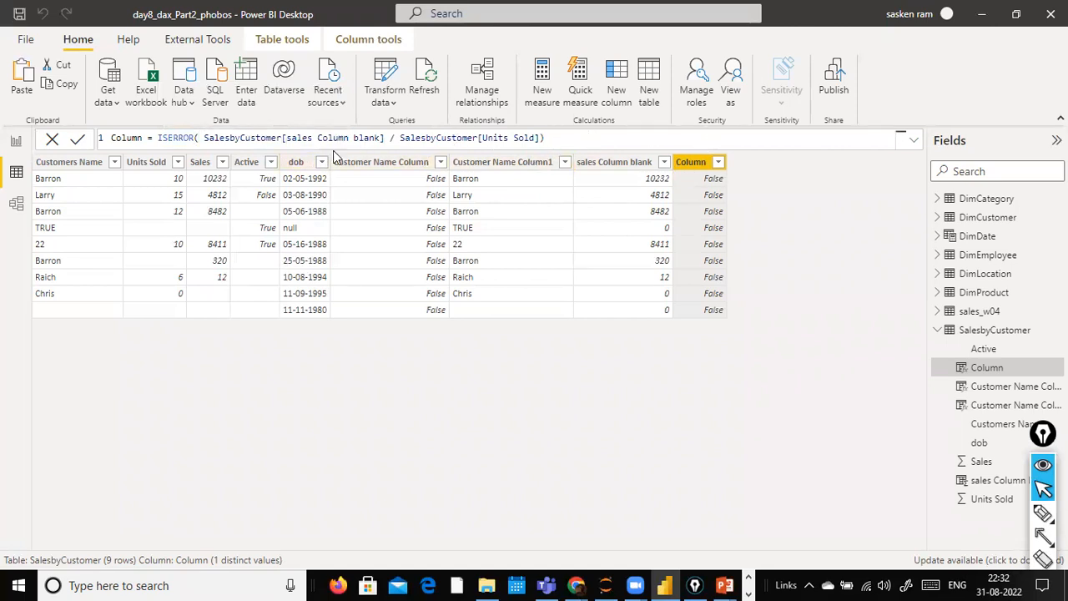
# - Insert the ISBLANK function around the divisor SalesbyCustomer[Units Sold] in the ISERROR formula
pyautogui.click(200, 139)
pyautogui.click(563, 139)
pyautogui.write('i')
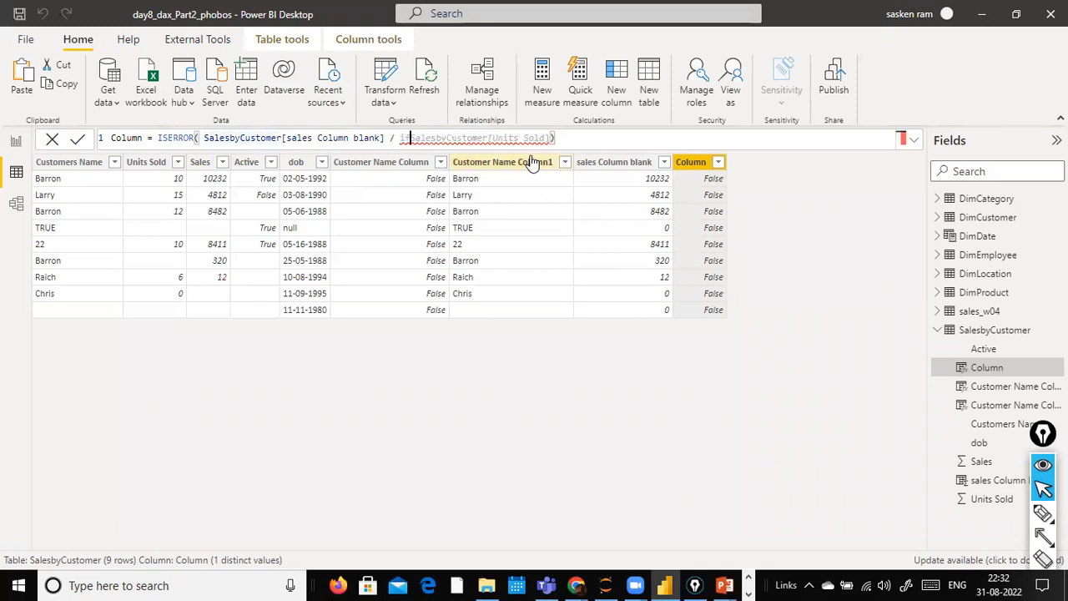
pyautogui.write('sblank(')
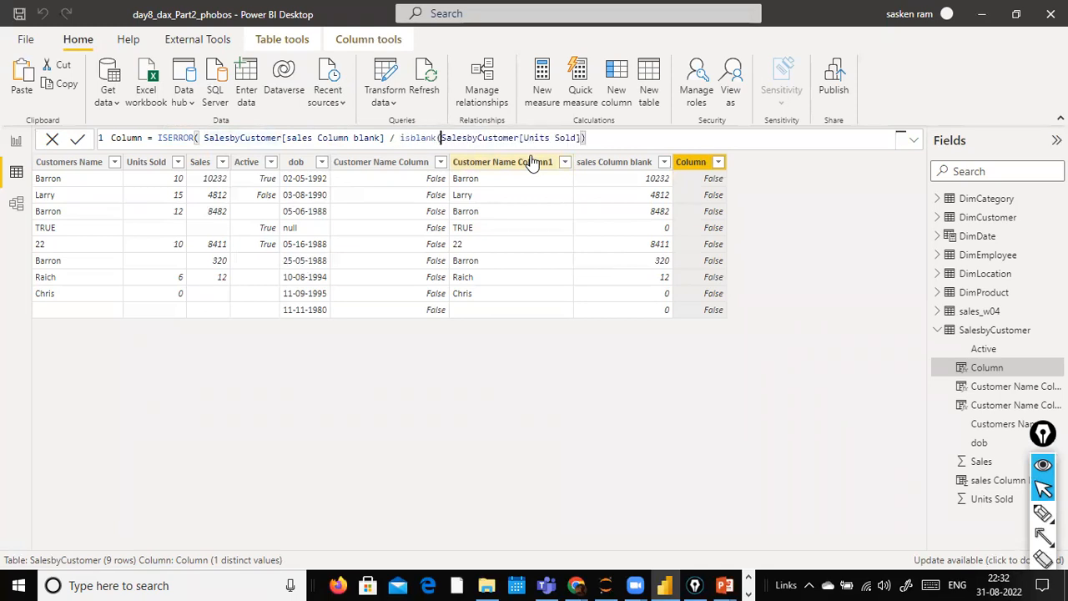
pyautogui.press('Right')
pyautogui.press('Right')
pyautogui.press('Right')
pyautogui.press('Right')
pyautogui.press('Right')
pyautogui.press('Right')
pyautogui.press('Right')
pyautogui.press('Right')
pyautogui.press('Right')
pyautogui.press('Right')
pyautogui.press('Right')
pyautogui.press('Right')
pyautogui.press('Right')
pyautogui.press('Right')
pyautogui.press('Right')
pyautogui.press('Right')
pyautogui.press('Right')
pyautogui.press('Right')
pyautogui.press('Right')
pyautogui.press('Right')
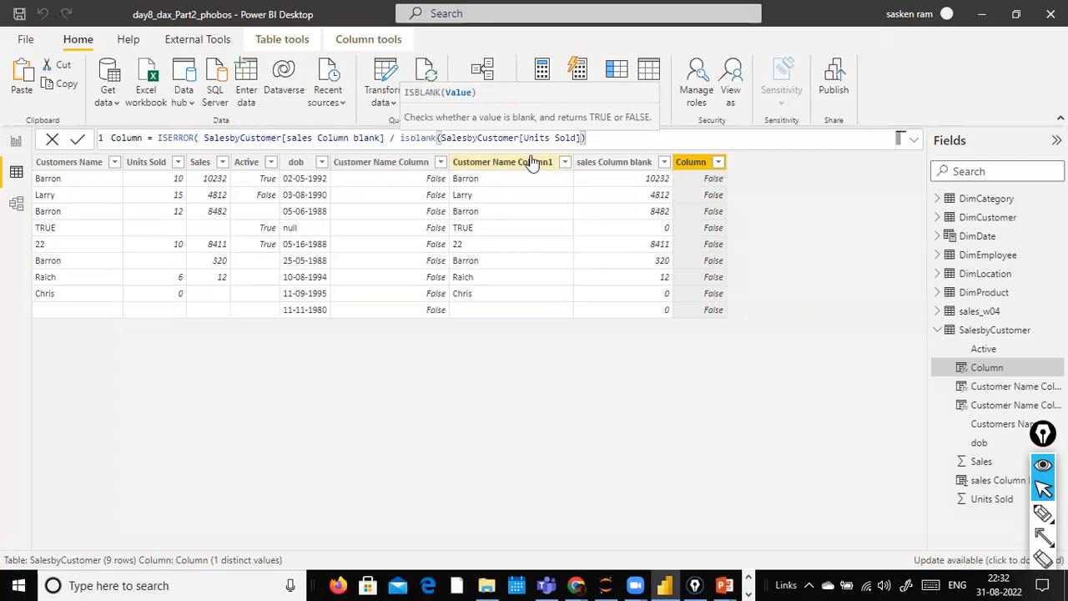
# - Add 0 and SalesbyCustomer[Units Sold] as further arguments after the divisor SalesbyCustomer[Units Sold] in the formula
pyautogui.press('Left')
pyautogui.write(',0, sales')
pyautogui.press('Down')
pyautogui.press('Down')
pyautogui.press('Down')
pyautogui.press('Down')
pyautogui.press('Down')
pyautogui.press('Down')
pyautogui.press('Down')
pyautogui.press('Down')
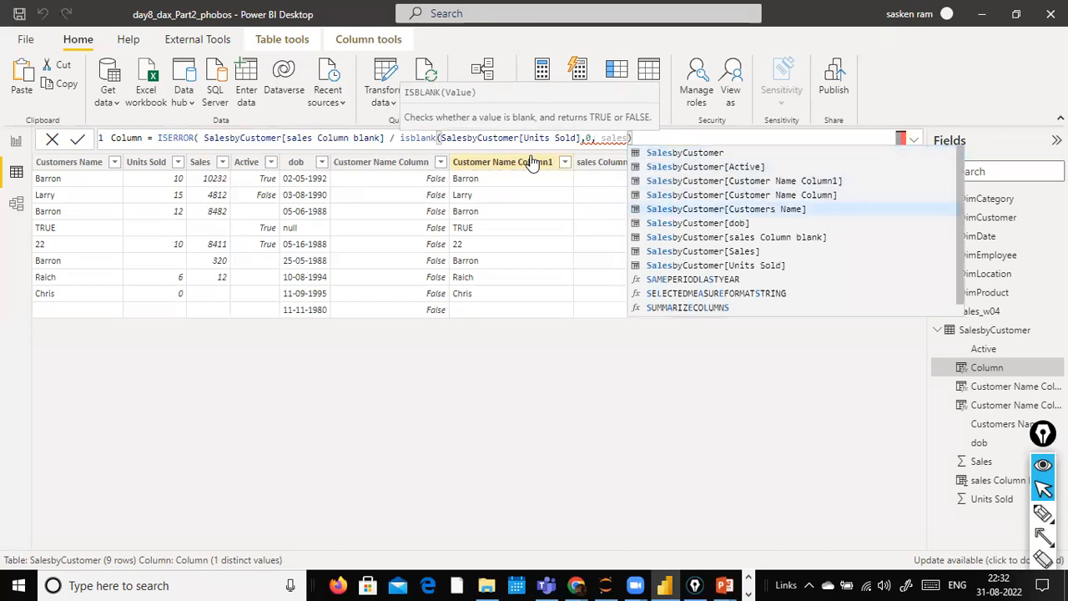
pyautogui.press('Tab')
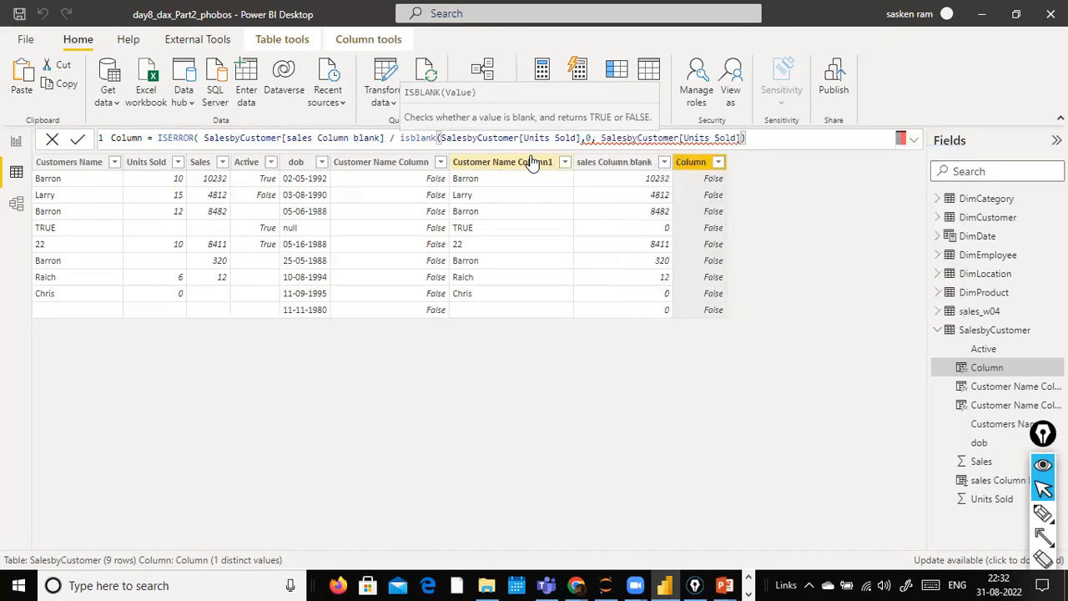
pyautogui.press('Left')
pyautogui.press('End')
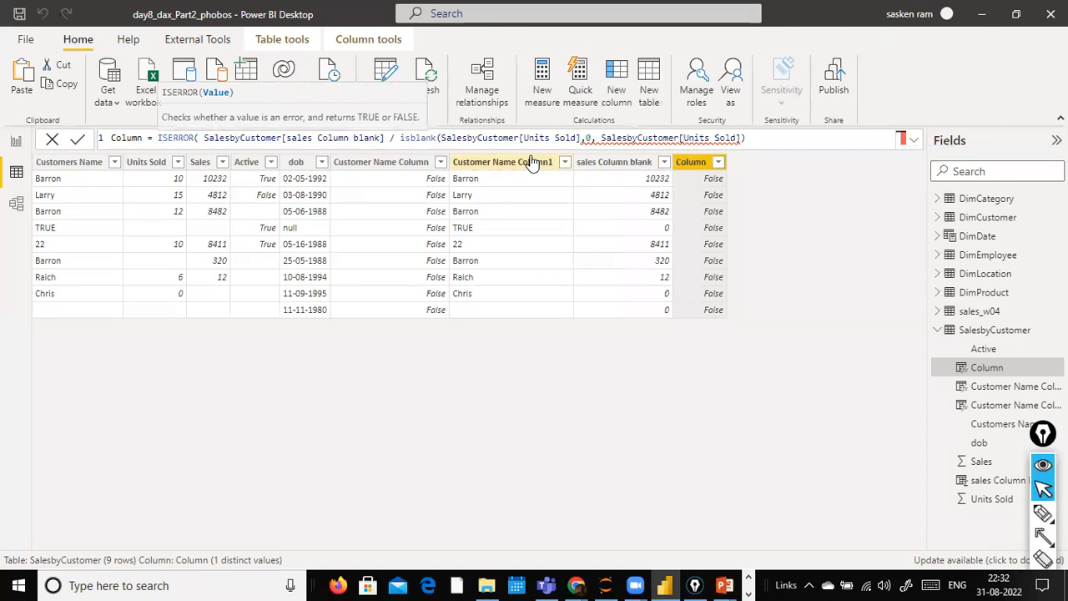
# - Wrap the divisor in an IF function, close ISBLANK after the first SalesbyCustomer[Units Sold], and commit the completed column formula
pyautogui.click(404, 138)
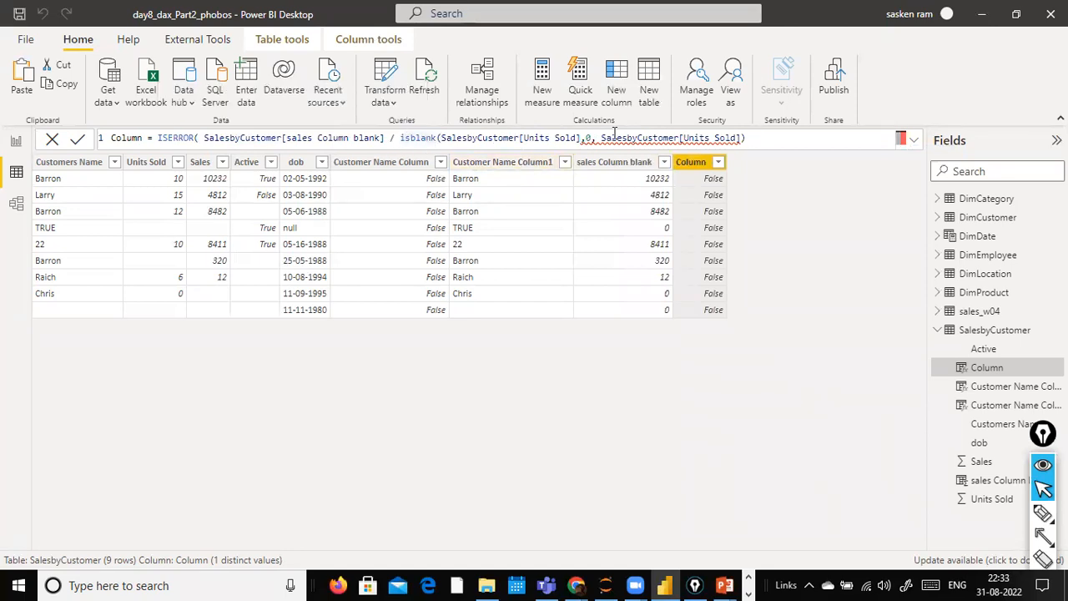
pyautogui.write('if(')
pyautogui.hotkey('ctrl', 'Right')
pyautogui.hotkey('ctrl', 'Right')
pyautogui.hotkey('ctrl', 'Right')
pyautogui.hotkey('ctrl', 'Right')
pyautogui.hotkey('ctrl', 'Right')
pyautogui.press('Left')
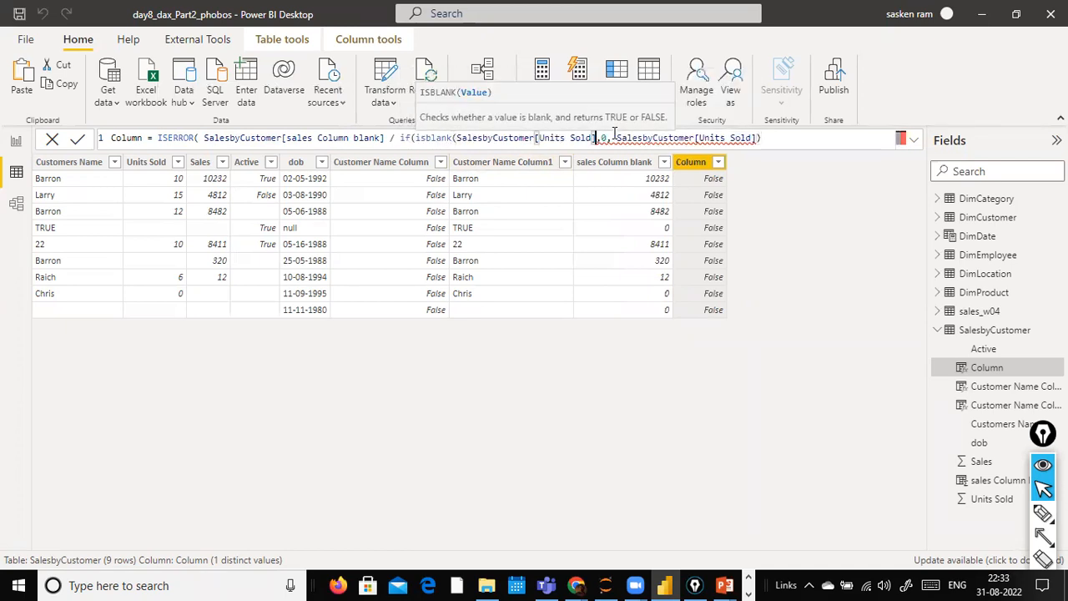
pyautogui.write(')')
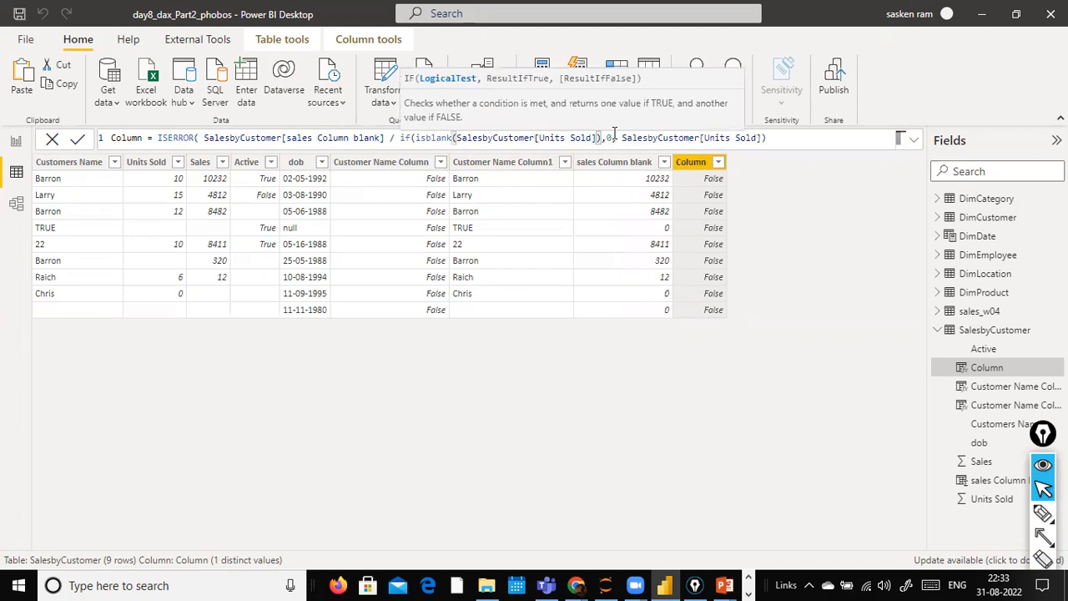
pyautogui.press('End')
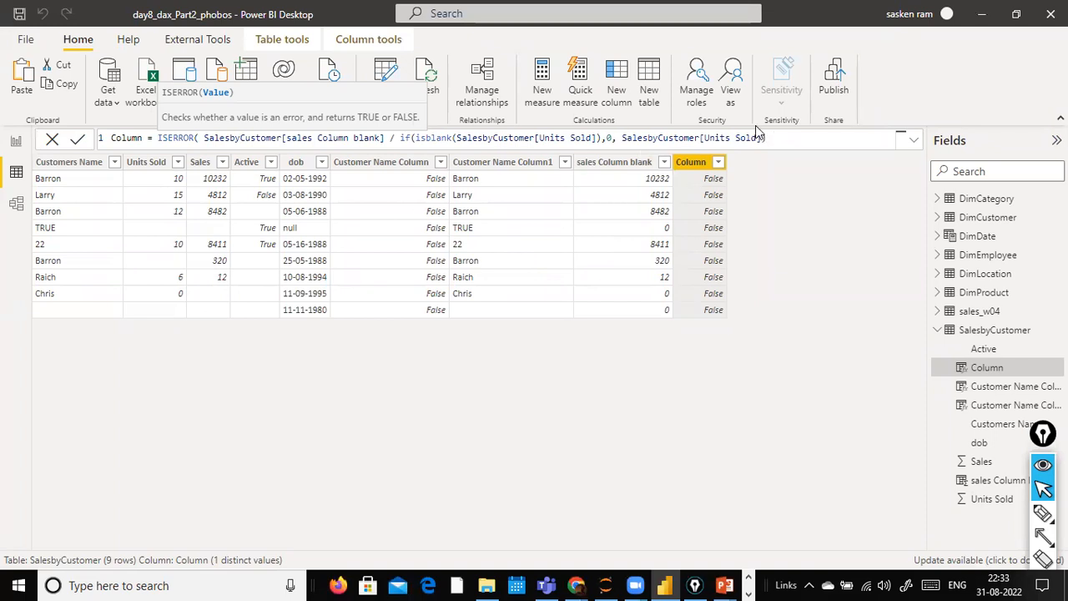
pyautogui.click(908, 124)
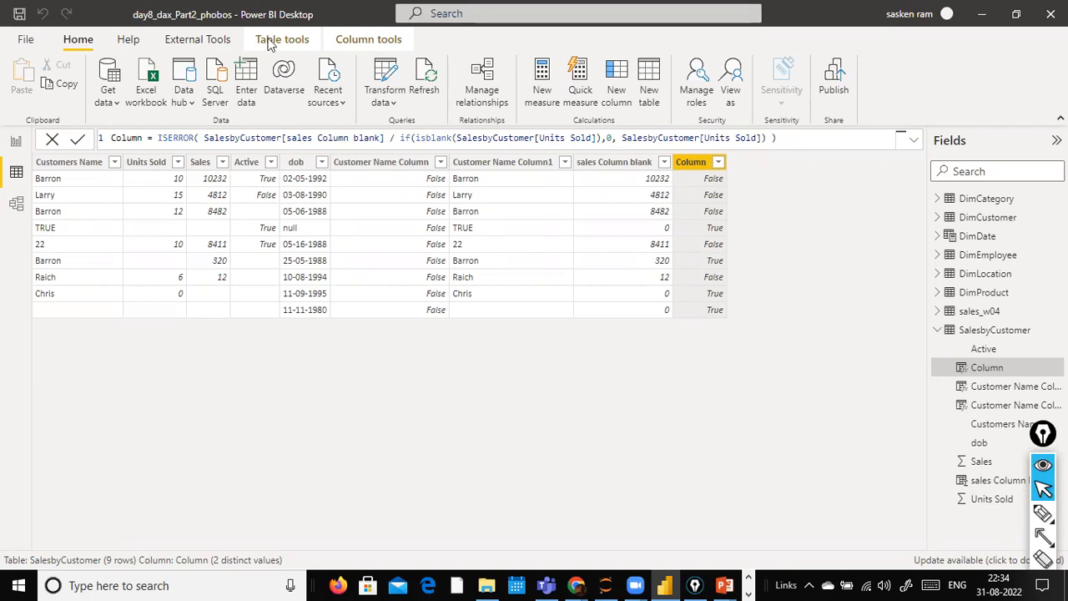
# - Enclose the whole ISERROR expression in an outer IF function with 0 as the result if true
pyautogui.click(160, 139)
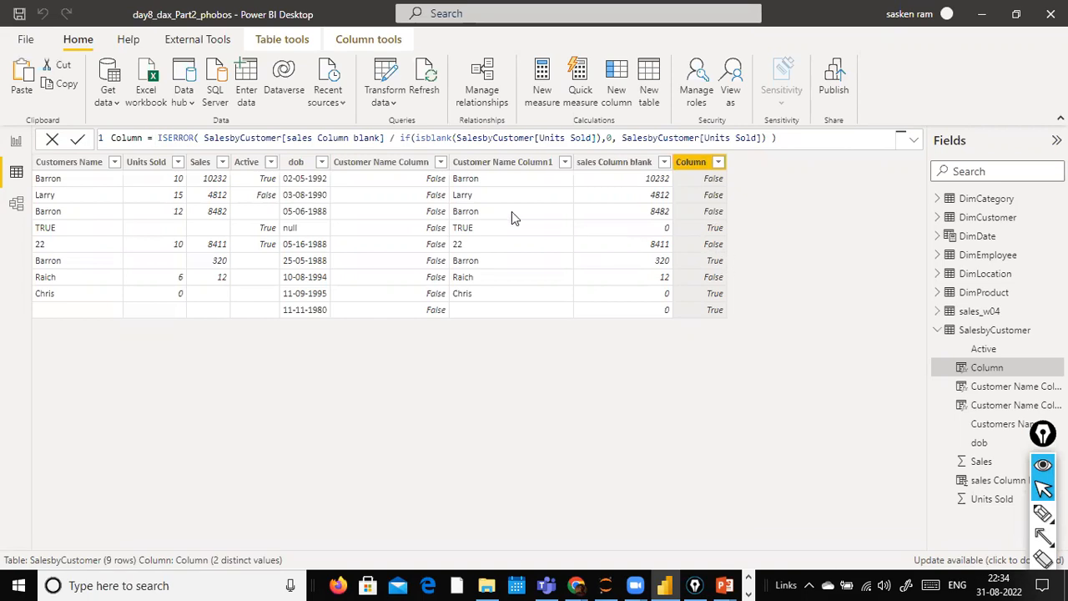
pyautogui.write('if')
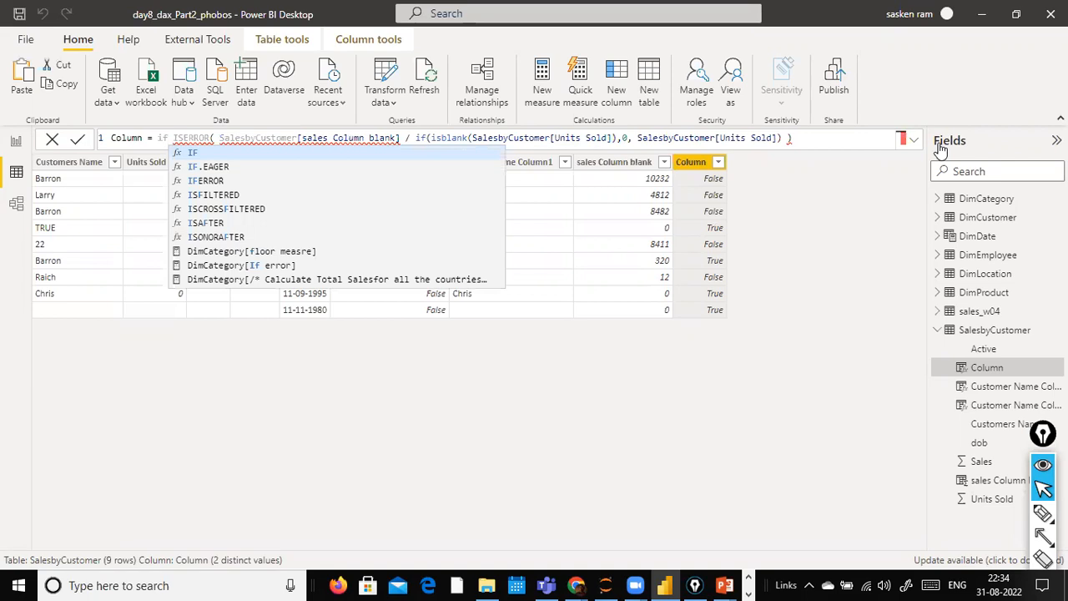
pyautogui.write('(')
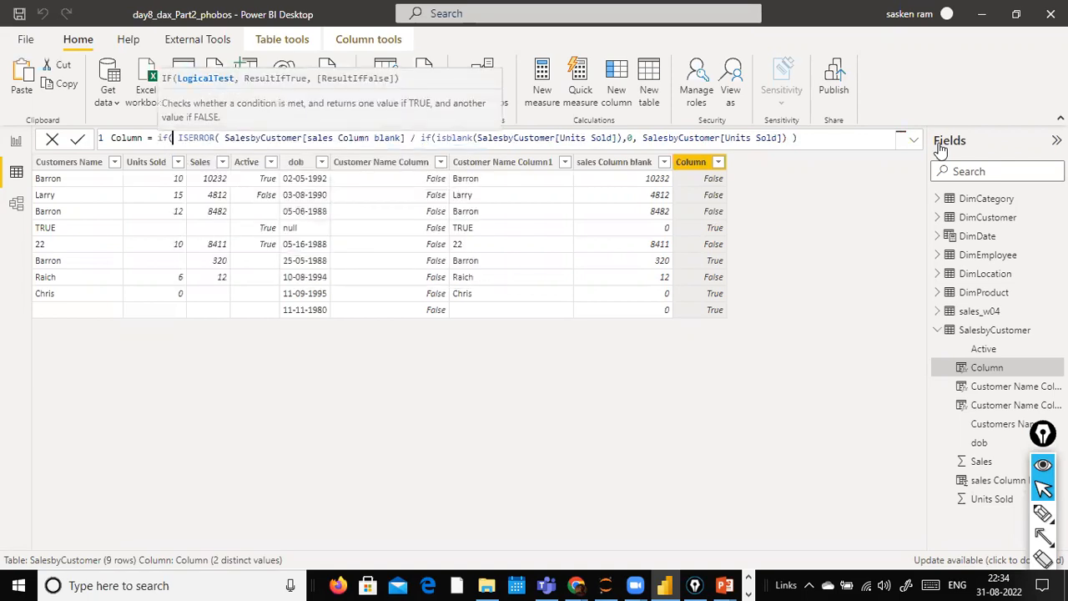
pyautogui.press('End')
pyautogui.write('),0,')
pyautogui.press('Left')
pyautogui.press('Left')
pyautogui.press('Left')
pyautogui.press('Left')
pyautogui.press('Left')
pyautogui.press('Left')
pyautogui.press('Left')
pyautogui.press('Left')
pyautogui.press('Left')
pyautogui.press('Left')
pyautogui.press('Left')
pyautogui.press('Left')
pyautogui.press('Left')
pyautogui.press('Left')
pyautogui.press('Left')
pyautogui.press('Left')
pyautogui.press('Left')
pyautogui.press('Left')
pyautogui.press('Left')
pyautogui.press('Left')
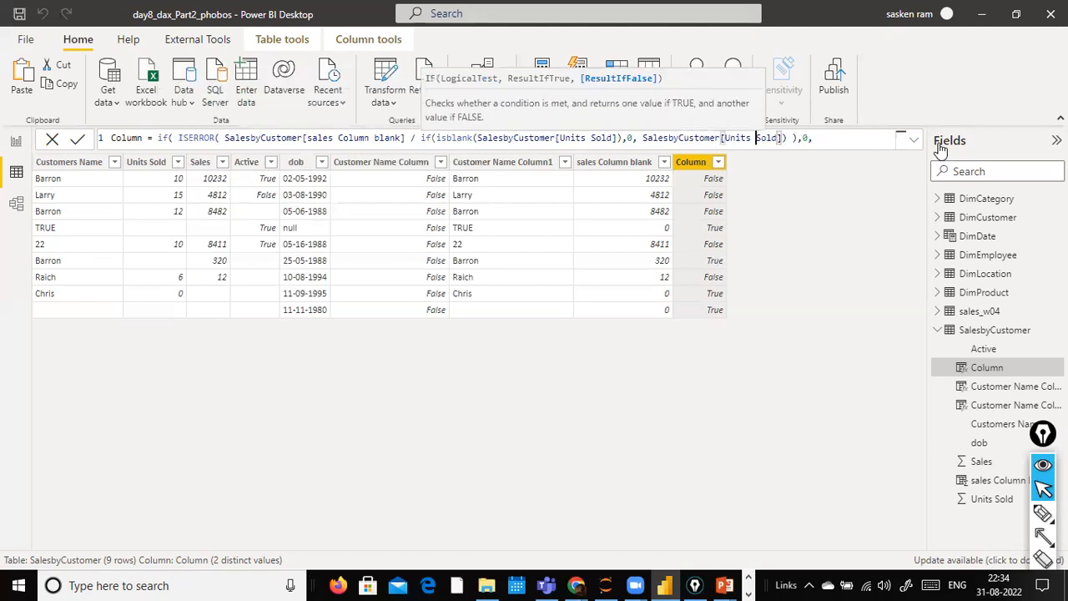
pyautogui.press('Left')
pyautogui.press('Left')
pyautogui.press('Left')
pyautogui.press('Left')
pyautogui.press('Left')
pyautogui.press('Left')
pyautogui.press('Left')
pyautogui.press('Left')
pyautogui.press('Left')
pyautogui.press('Left')
pyautogui.press('Left')
pyautogui.press('Left')
pyautogui.press('Left')
pyautogui.press('Left')
pyautogui.press('Left')
pyautogui.press('Left')
pyautogui.press('Left')
pyautogui.press('Left')
pyautogui.press('Left')
pyautogui.press('Left')
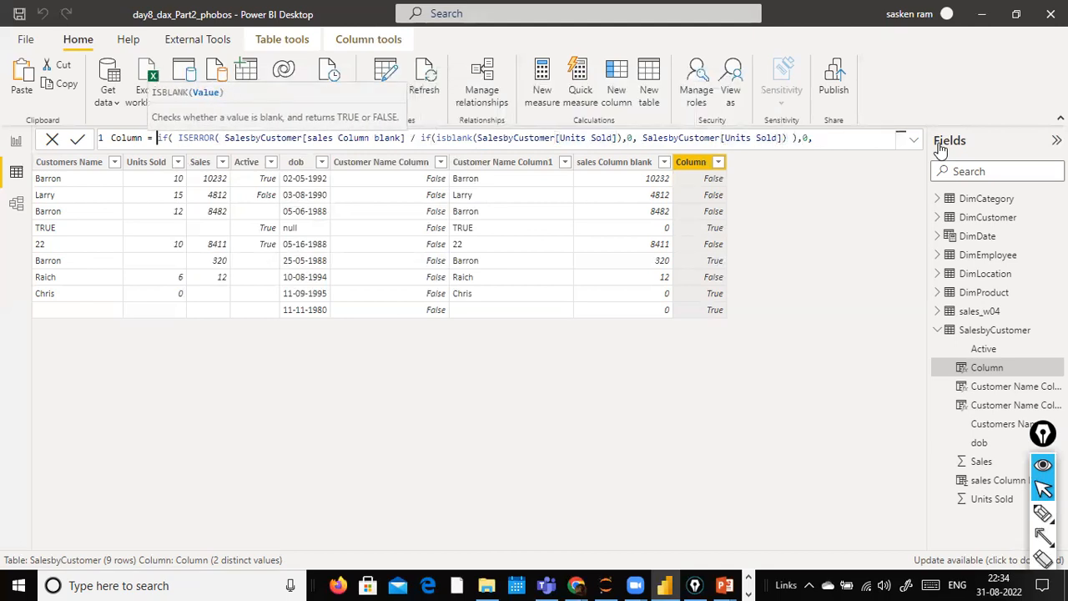
pyautogui.press('Right')
pyautogui.press('Right')
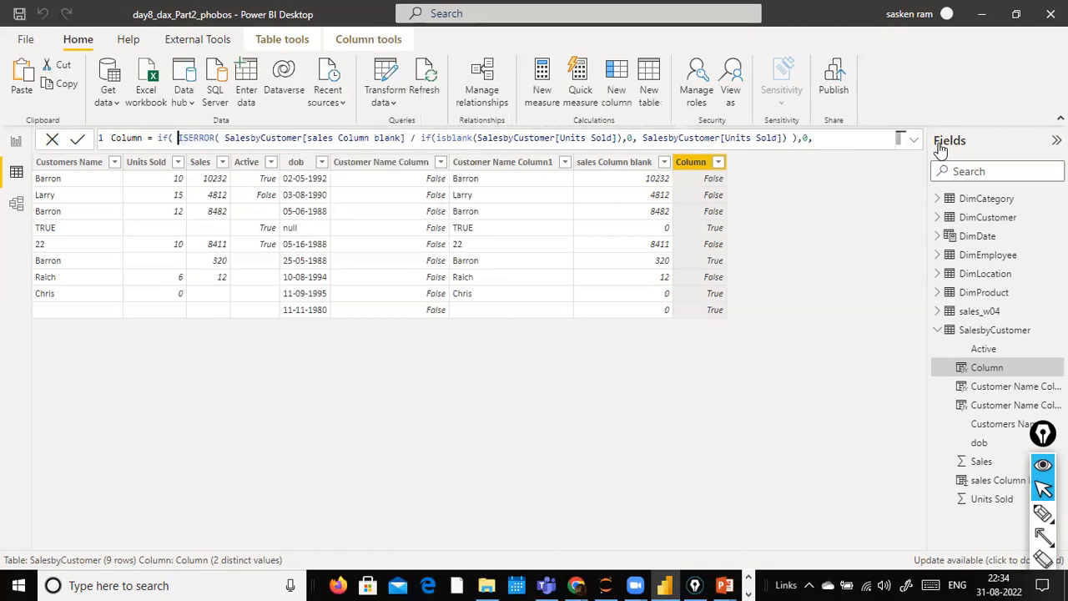
pyautogui.hotkey('ctrl', 'Right')
pyautogui.hotkey('ctrl', 'Right')
pyautogui.hotkey('ctrl', 'Right')
pyautogui.hotkey('ctrl', 'Right')
pyautogui.hotkey('ctrl', 'Right')
pyautogui.hotkey('ctrl', 'Right')
pyautogui.hotkey('ctrl', 'Left')
pyautogui.hotkey('ctrl', 'Left')
pyautogui.hotkey('ctrl', 'Left')
pyautogui.hotkey('ctrl', 'Left')
pyautogui.hotkey('ctrl', 'Left')
pyautogui.hotkey('ctrl', 'Left')
pyautogui.hotkey('ctrl', 'Left')
pyautogui.hotkey('ctrl', 'Left')
# - Add SalesbyCustomer[Units Sold] as the outer IF function's result if false, close the function and commit the column formula
pyautogui.hotkey('ctrl', 'Right')
pyautogui.hotkey('ctrl', 'Right')
pyautogui.hotkey('ctrl', 'Right')
pyautogui.hotkey('ctrl', 'Right')
pyautogui.hotkey('ctrl', 'Right')
pyautogui.hotkey('ctrl', 'Right')
pyautogui.hotkey('ctrl', 'Right')
pyautogui.hotkey('ctrl', 'Right')
pyautogui.hotkey('ctrl', 'Right')
pyautogui.hotkey('ctrl', 'Right')
pyautogui.hotkey('ctrl', 'Right')
pyautogui.press('Right')
pyautogui.press('Right')
pyautogui.press('Right')
pyautogui.press('Right')
pyautogui.press('Right')
pyautogui.press('Right')
pyautogui.press('Right')
pyautogui.press('Right')
pyautogui.press('Right')
pyautogui.press('Right')
pyautogui.press('Right')
pyautogui.press('Right')
pyautogui.press('Right')
pyautogui.press('Right')
pyautogui.press('Right')
pyautogui.press('Right')
pyautogui.press('Right')
pyautogui.press('Right')
pyautogui.press('Right')
pyautogui.press('Right')
pyautogui.press('Right')
pyautogui.press('Right')
pyautogui.press('Right')
pyautogui.press('Right')
pyautogui.press('Right')
pyautogui.press('Right')
pyautogui.press('Right')
pyautogui.press('Right')
pyautogui.press('Right')
pyautogui.press('Right')
pyautogui.press('Right')
pyautogui.press('Right')
pyautogui.press('Right')
pyautogui.press('Right')
pyautogui.press('Right')
pyautogui.press('Right')
pyautogui.write('SalesbyCustomer[Units Sold]')
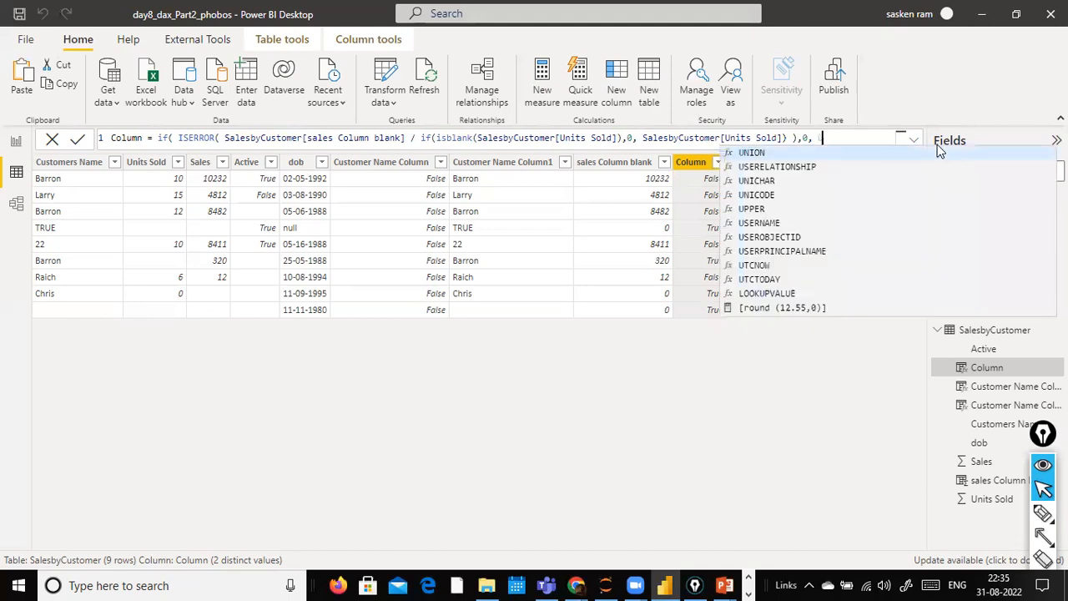
pyautogui.press('Tab')
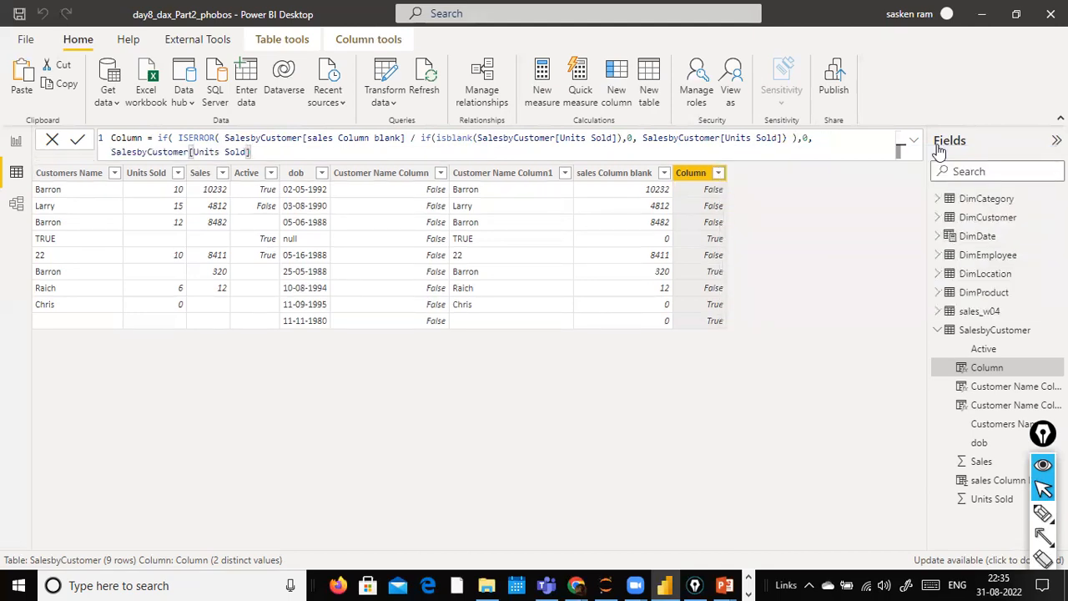
pyautogui.write(')')
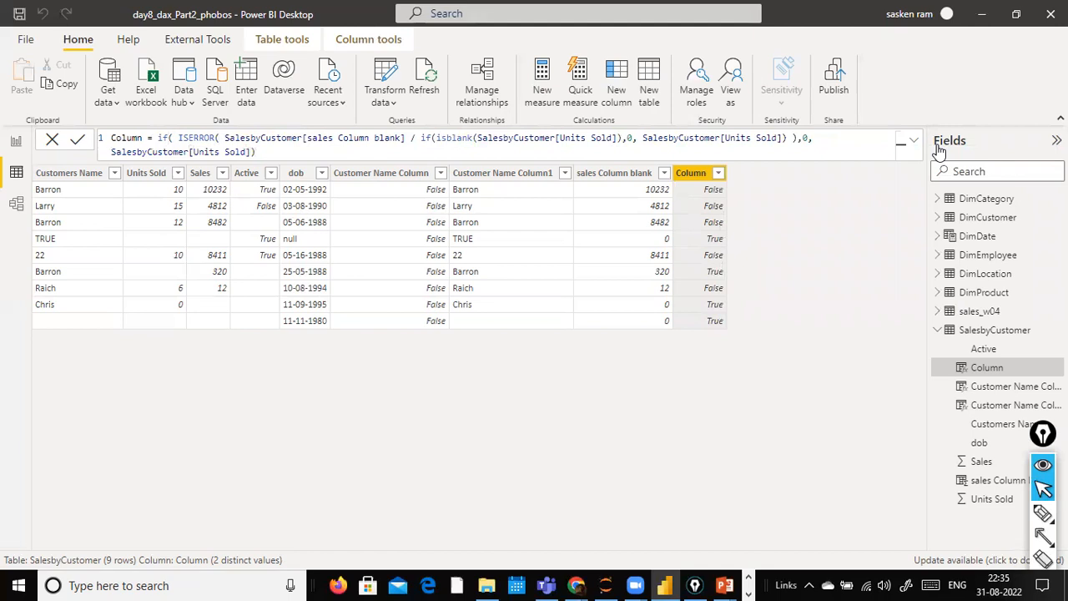
pyautogui.press('Return')
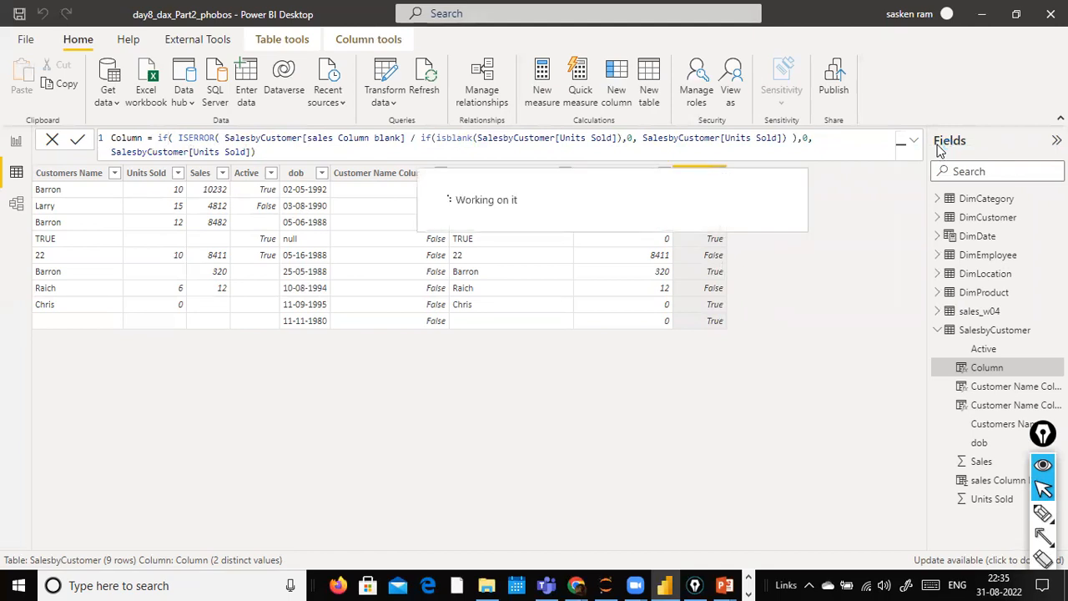
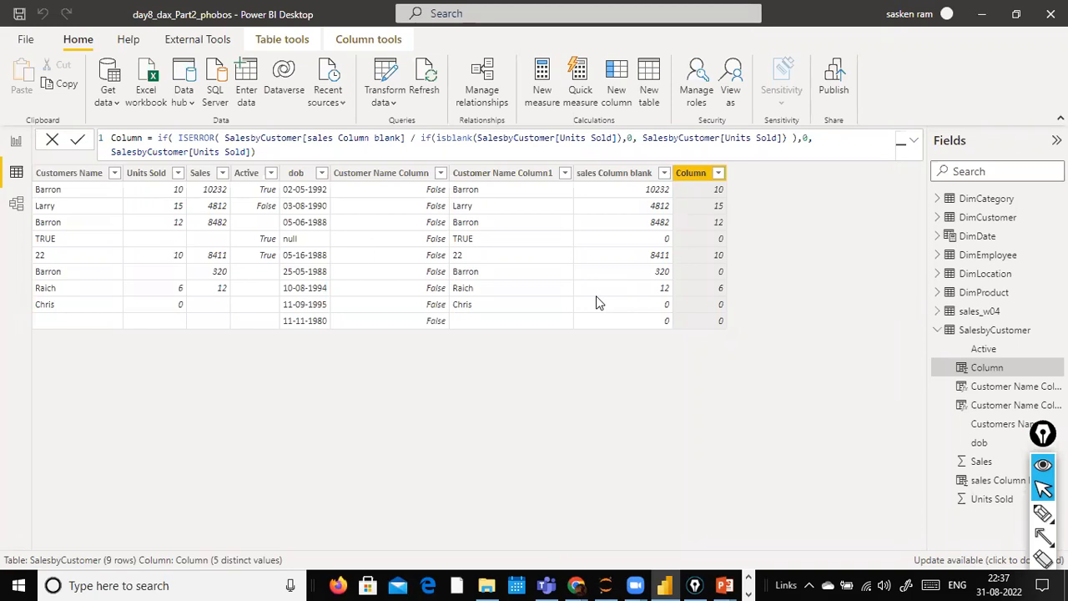
# - Replace the outer IF function's result if false with a copy of the division expression used inside ISERROR
pyautogui.click(194, 151)
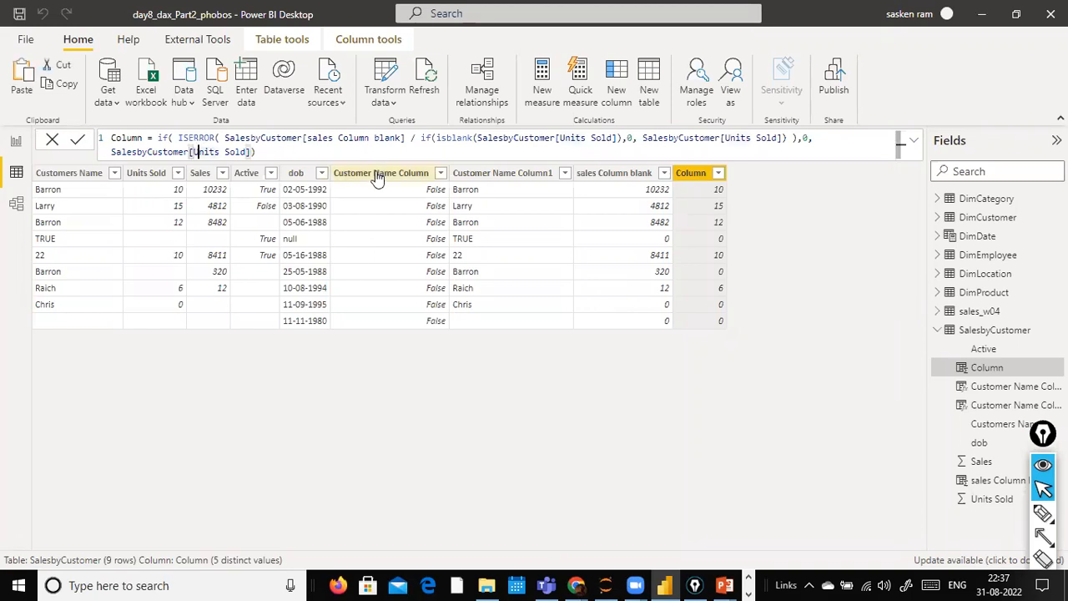
pyautogui.click(255, 139)
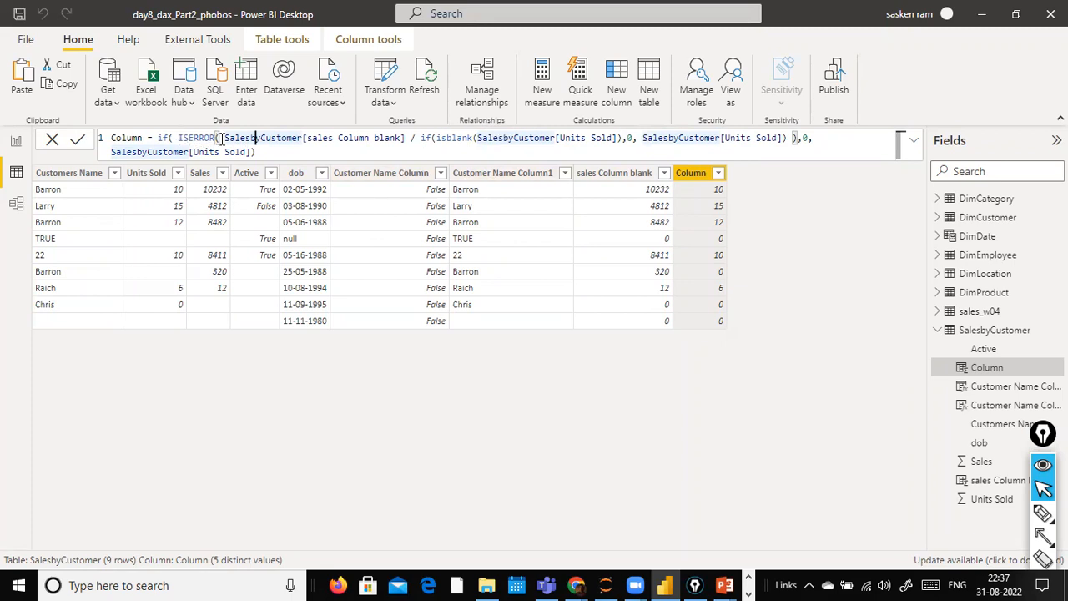
pyautogui.moveTo(220, 138); pyautogui.dragTo(798, 138)
pyautogui.hotkey('ctrl', 'c')
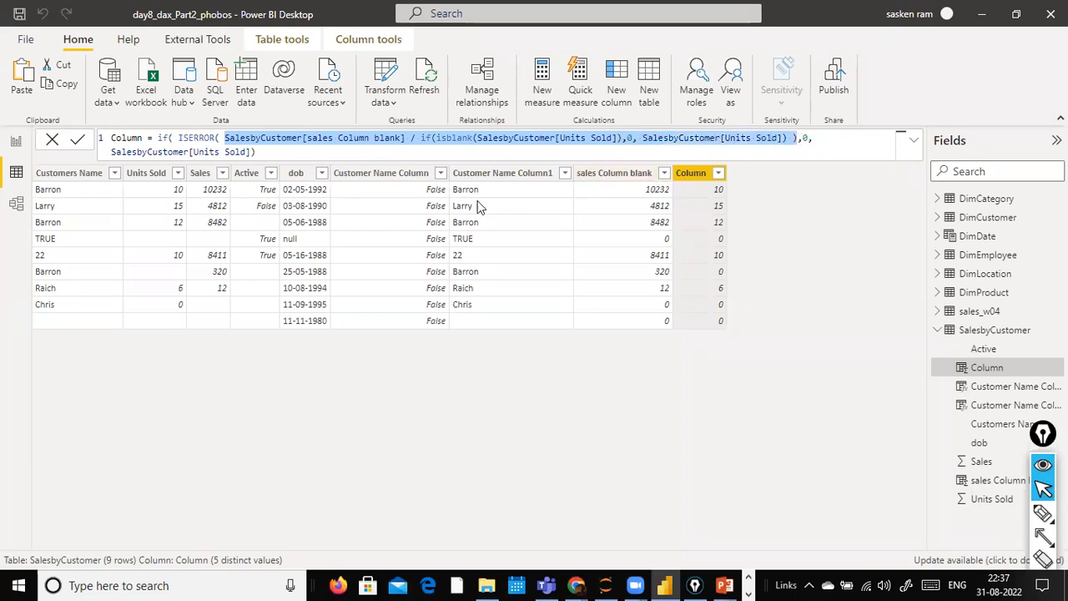
pyautogui.click(154, 152)
pyautogui.moveTo(115, 156); pyautogui.dragTo(249, 155)
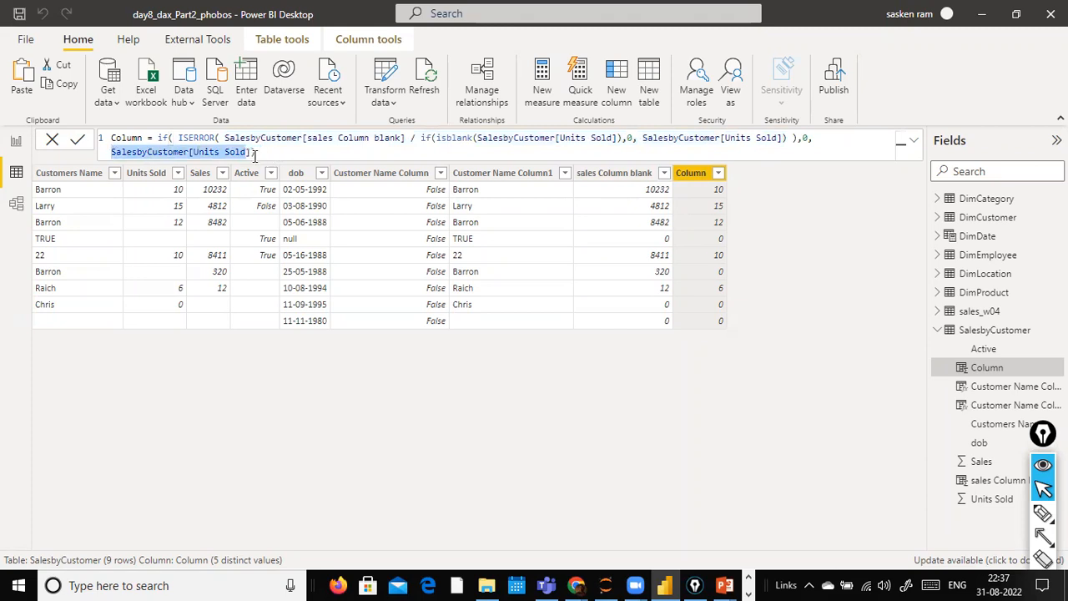
pyautogui.hotkey('ctrl', 'v')
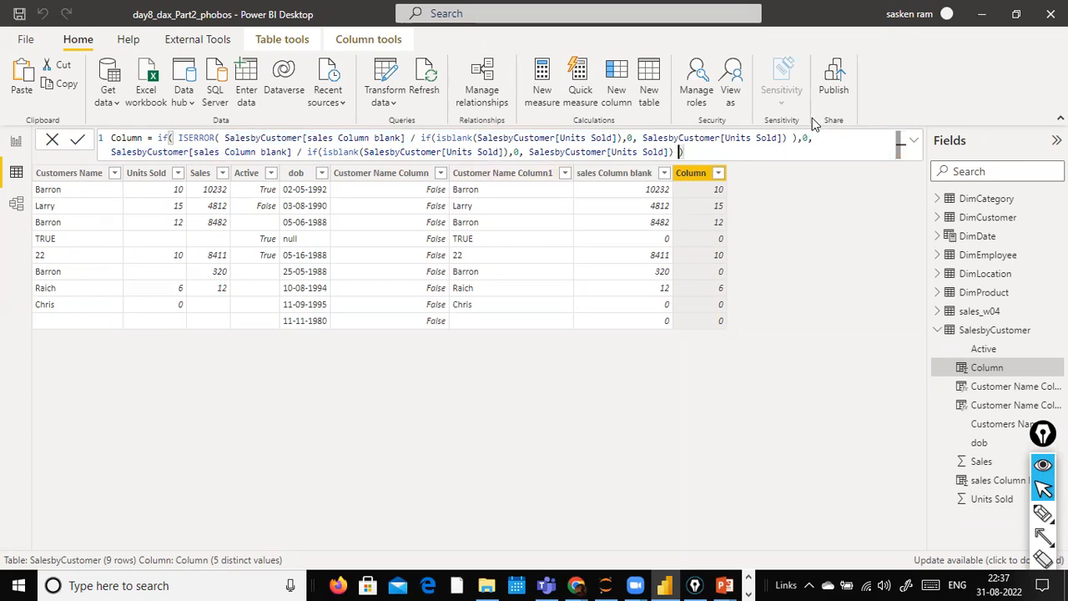
# - Examine both occurrences of the division expression in the column formula, comparing their nested IF and ISBLANK arguments
pyautogui.hotkey('ctrl', 'Left')
pyautogui.hotkey('ctrl', 'Left')
pyautogui.hotkey('ctrl', 'Left')
pyautogui.hotkey('ctrl', 'Left')
pyautogui.hotkey('ctrl', 'Left')
pyautogui.hotkey('ctrl', 'Left')
pyautogui.hotkey('ctrl', 'Left')
pyautogui.hotkey('ctrl', 'Left')
pyautogui.hotkey('ctrl', 'Left')
pyautogui.hotkey('ctrl', 'Left')
pyautogui.hotkey('ctrl', 'Left')
pyautogui.hotkey('ctrl', 'Left')
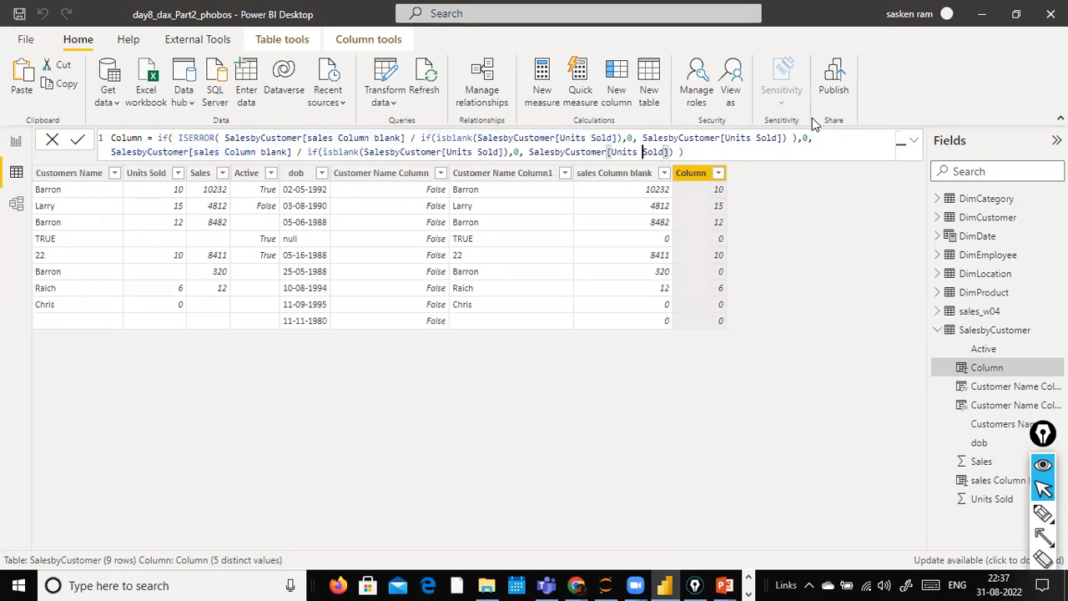
pyautogui.press('Up')
pyautogui.hotkey('ctrl', 'Right')
pyautogui.hotkey('ctrl', 'Right')
pyautogui.hotkey('ctrl', 'Right')
pyautogui.hotkey('ctrl', 'Right')
pyautogui.hotkey('ctrl', 'Right')
pyautogui.hotkey('ctrl', 'Right')
pyautogui.hotkey('ctrl', 'Right')
pyautogui.hotkey('ctrl', 'Right')
pyautogui.hotkey('ctrl', 'Right')
pyautogui.hotkey('ctrl', 'Right')
pyautogui.hotkey('ctrl', 'Right')
pyautogui.hotkey('ctrl', 'Right')
pyautogui.hotkey('ctrl', 'Right')
pyautogui.hotkey('ctrl', 'Right')
pyautogui.hotkey('ctrl', 'Right')
pyautogui.hotkey('ctrl', 'Right')
pyautogui.hotkey('ctrl', 'Right')
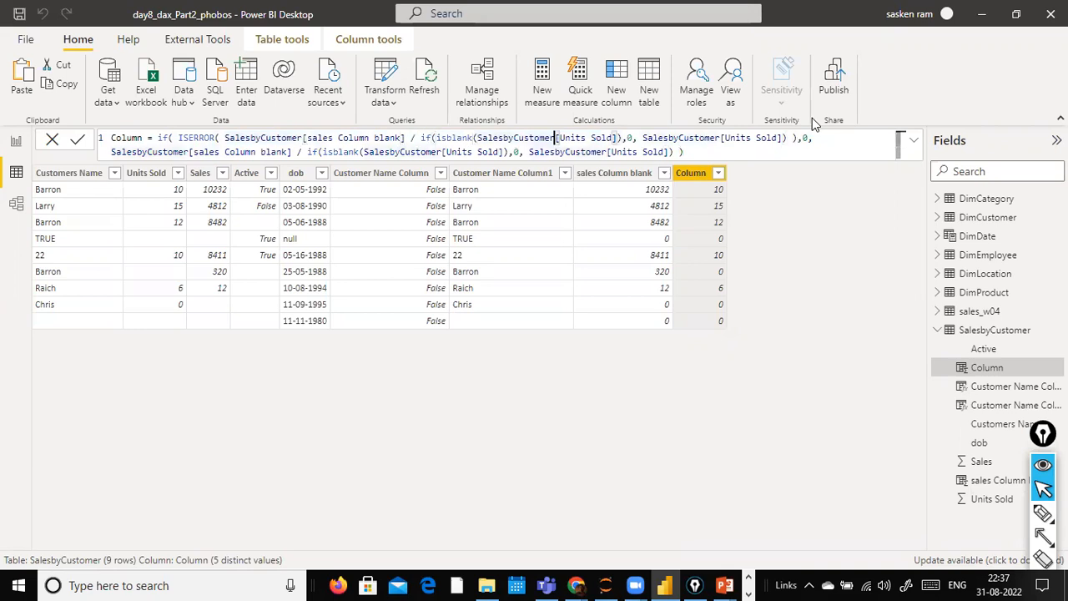
pyautogui.hotkey('ctrl', 'Right')
pyautogui.hotkey('ctrl', 'Right')
pyautogui.press('Down')
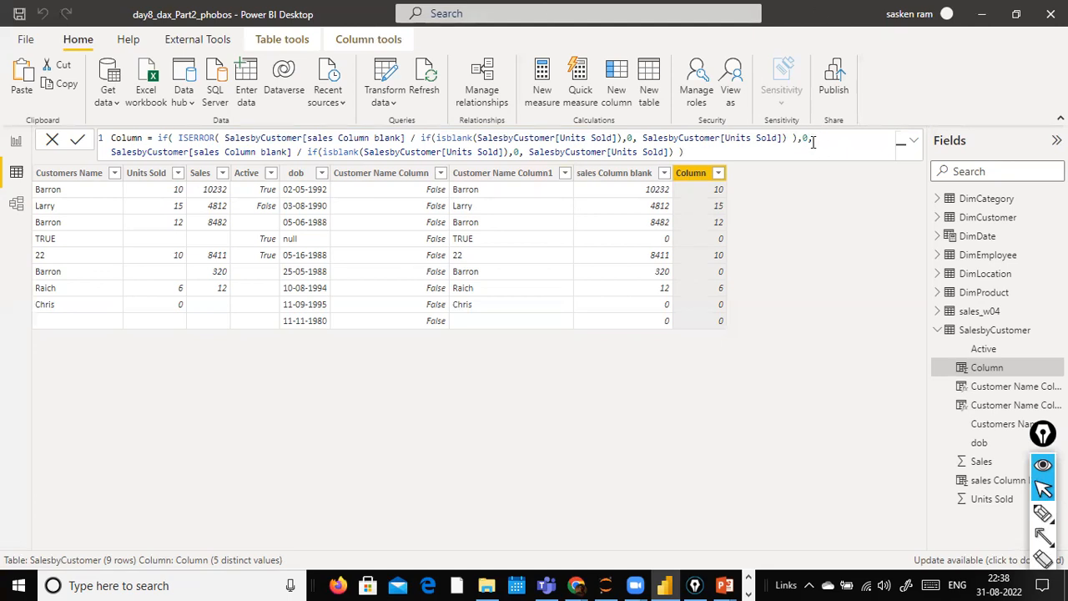
# - Check the IF(ISBLANK) divisor in the formula's false result and commit the column formula
pyautogui.click(305, 152)
pyautogui.moveTo(306, 151); pyautogui.dragTo(515, 144)
pyautogui.click(586, 153)
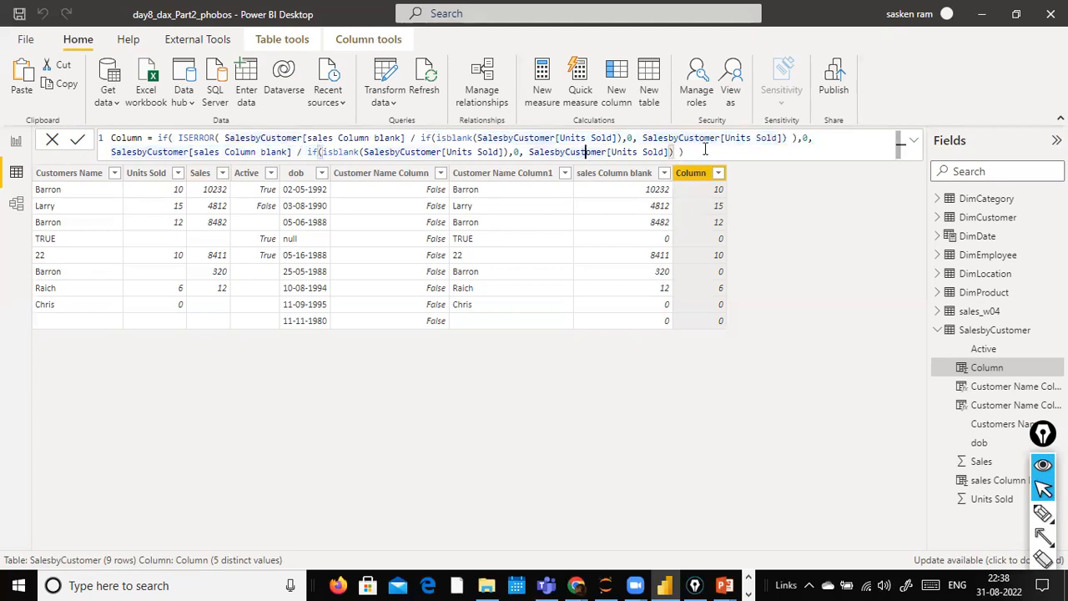
pyautogui.press('Return')
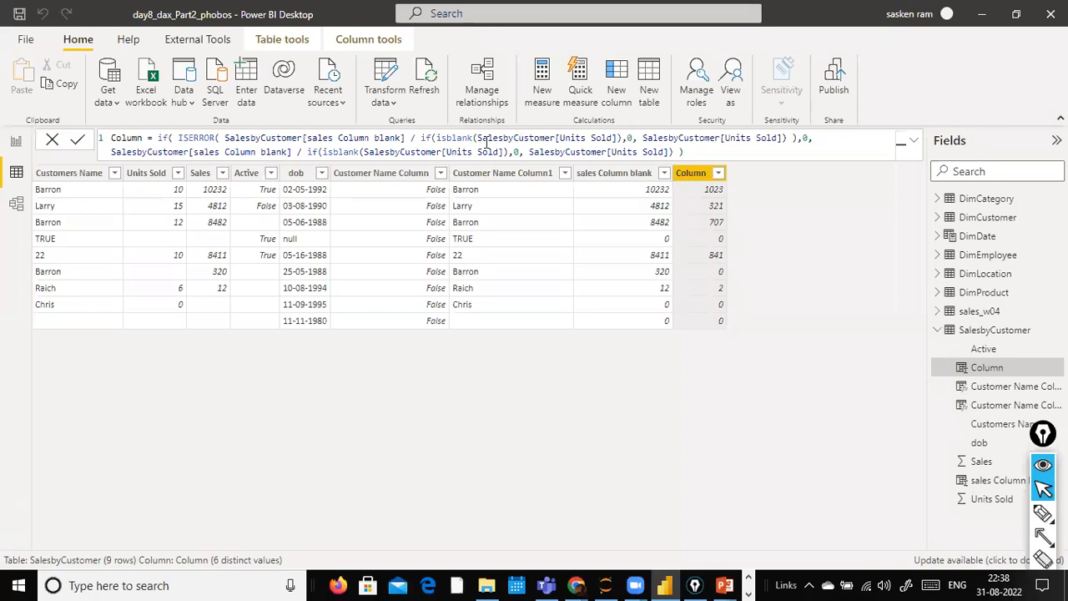
# - Examine the outer IF function's 0 result and its division expression against the values in Column
pyautogui.click(807, 138)
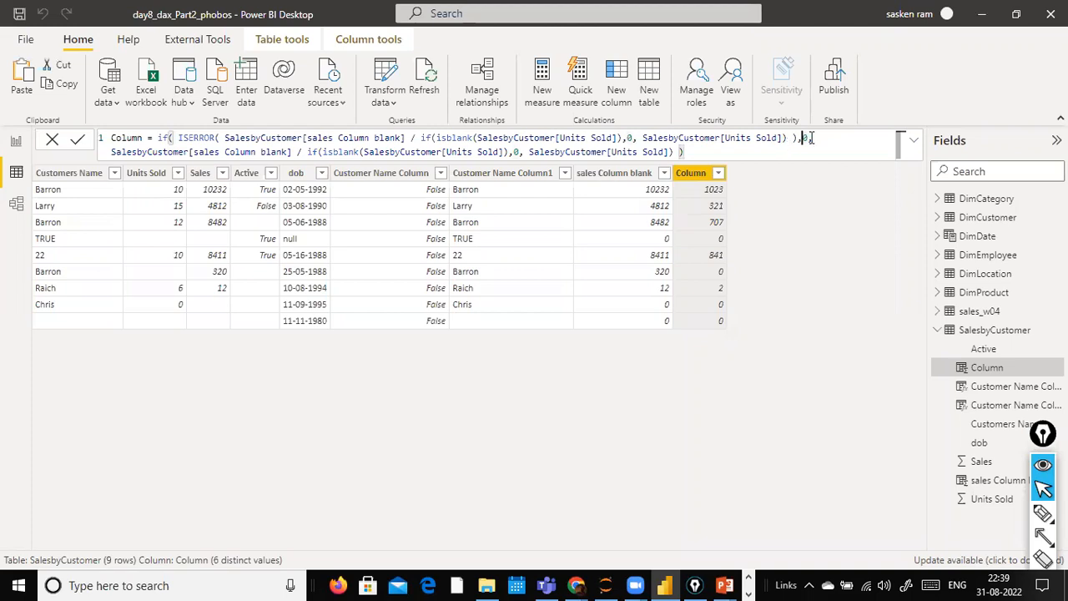
pyautogui.write(',')
pyautogui.moveTo(112, 152); pyautogui.dragTo(675, 151)
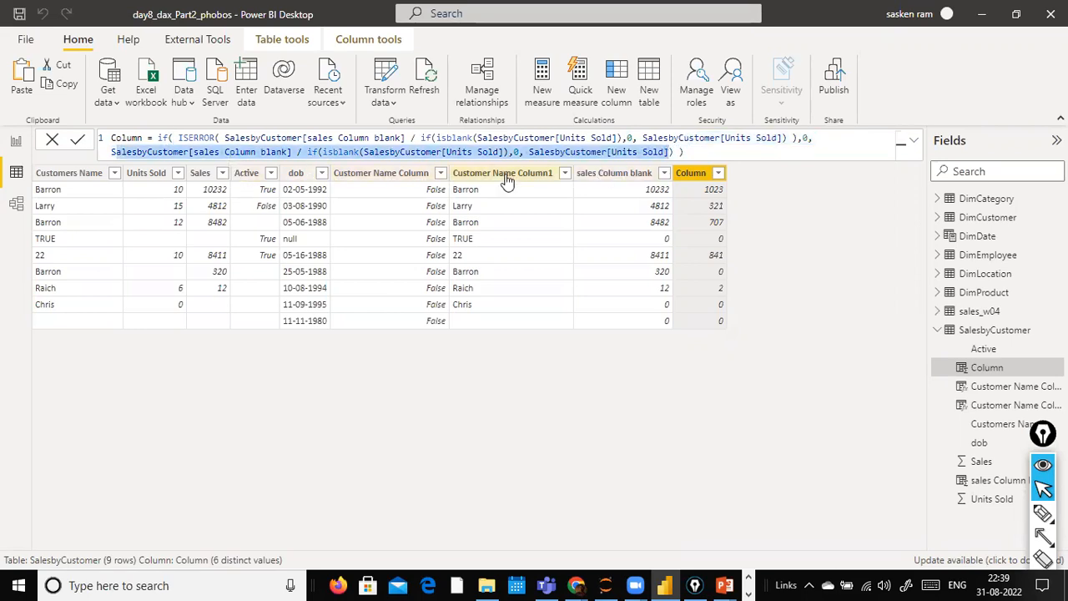
pyautogui.click(380, 153)
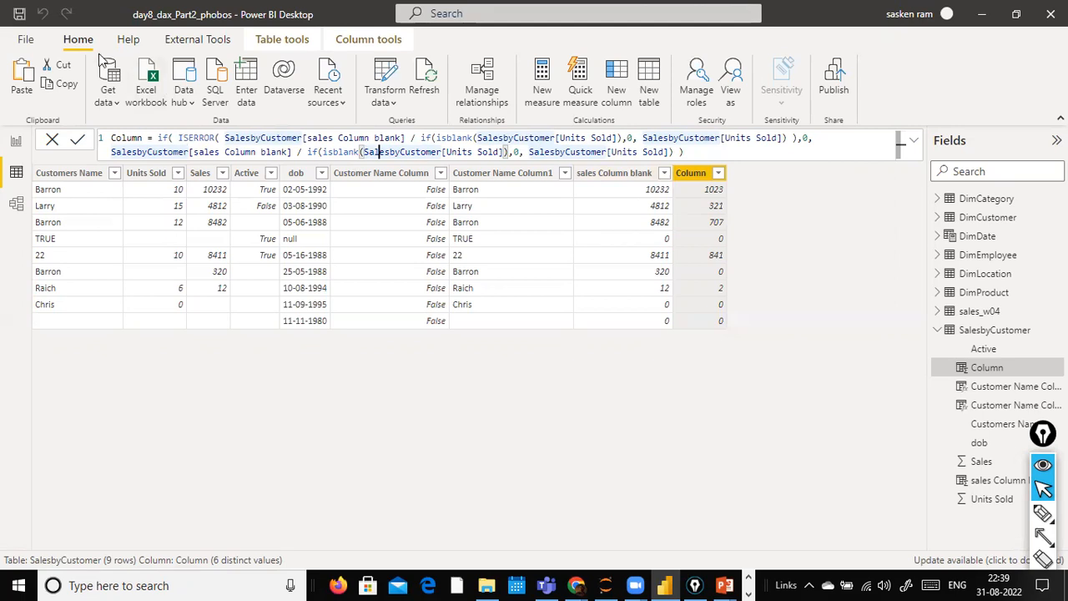
pyautogui.click(776, 225)
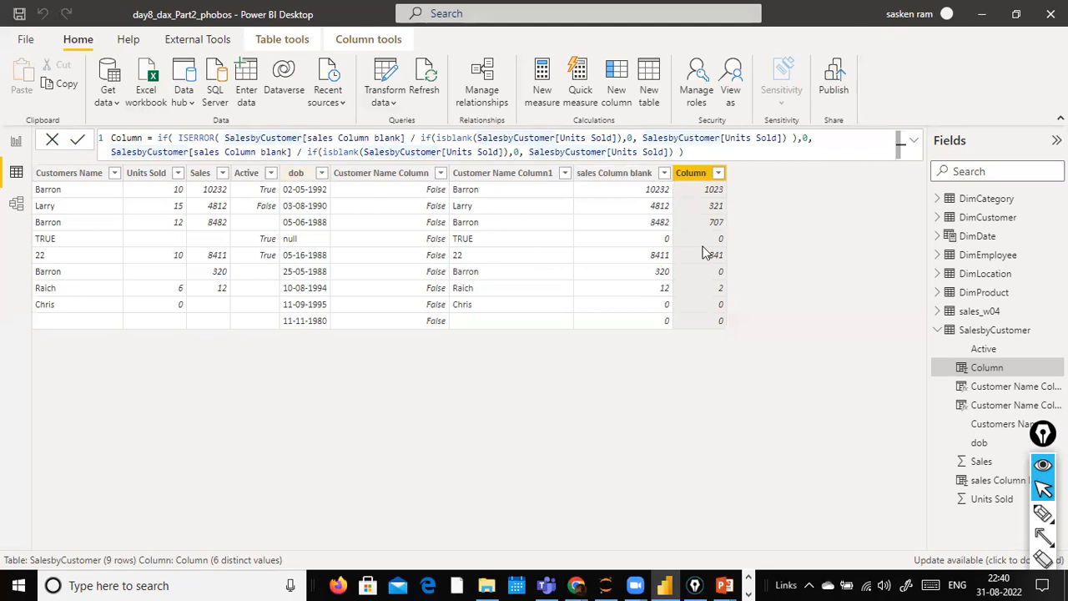
# - Select the empty last cell of Customer Name Column1 and draw a red arrow pointing up at it
pyautogui.click(388, 173)
pyautogui.click(508, 163)
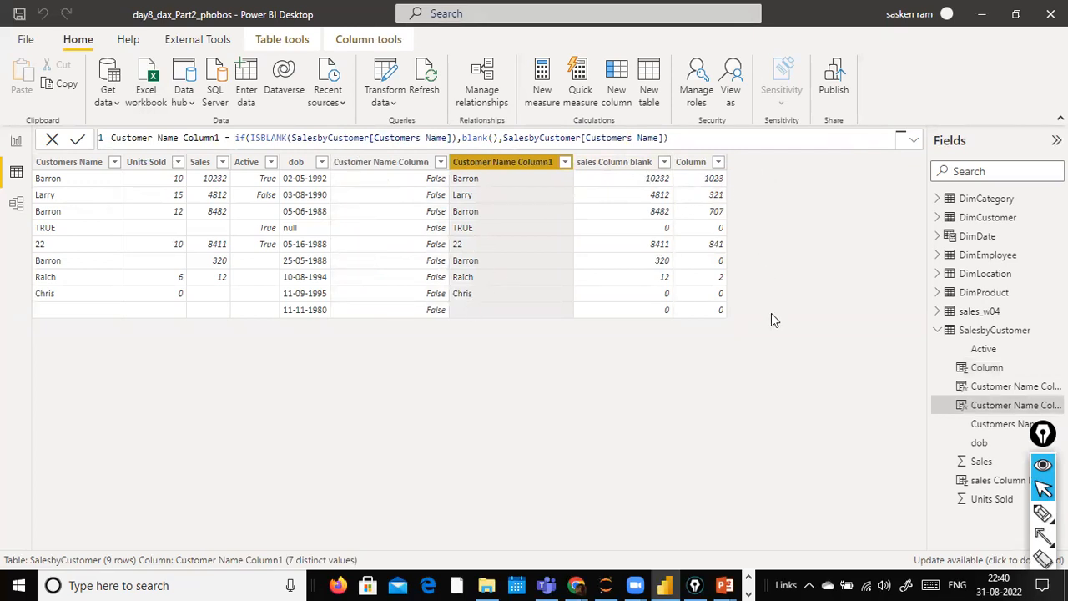
pyautogui.click(497, 310)
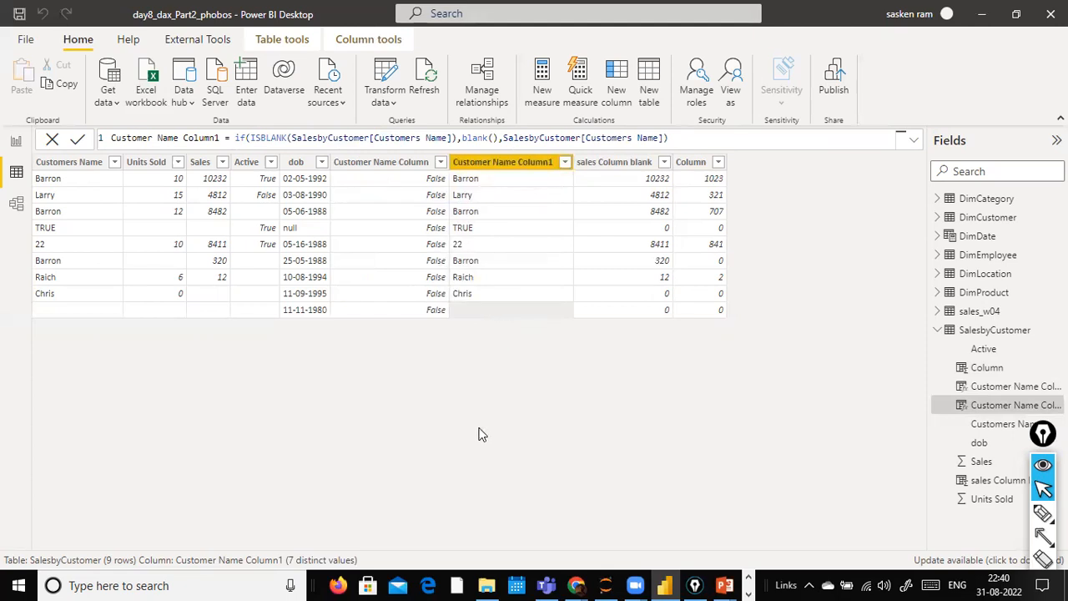
pyautogui.hotkey('ctrl', 'shift', 'a')
pyautogui.moveTo(484, 458); pyautogui.dragTo(477, 333)
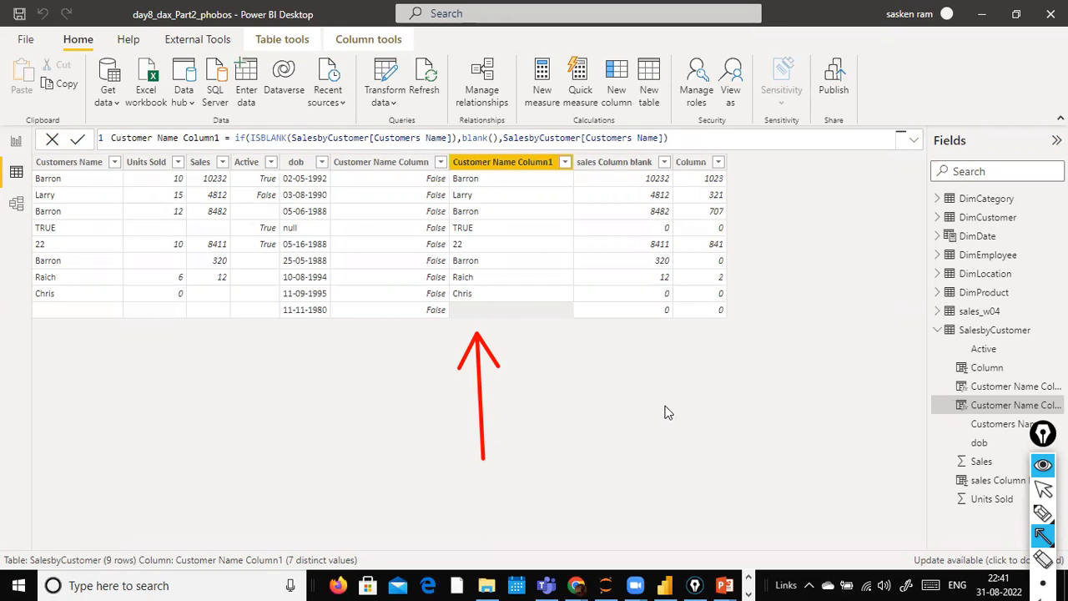
# - Add a calculated column named "boolean islogical" to SalesbyCustomer, referencing SalesbyCustomer[Active] in its formula
pyautogui.hotkey('ctrl', 'shift', '2')
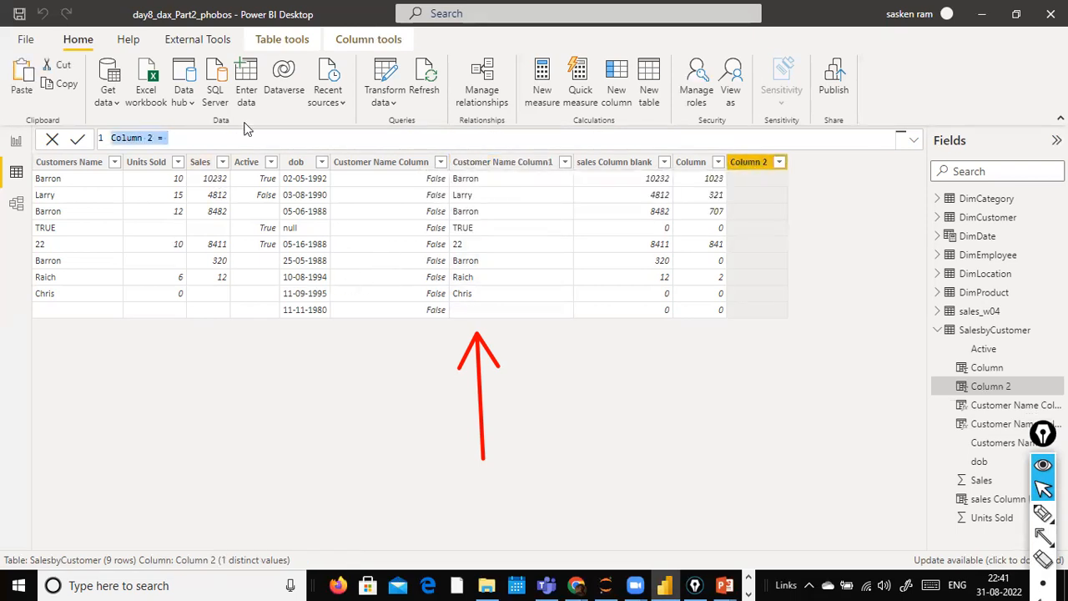
pyautogui.write('boolean ')
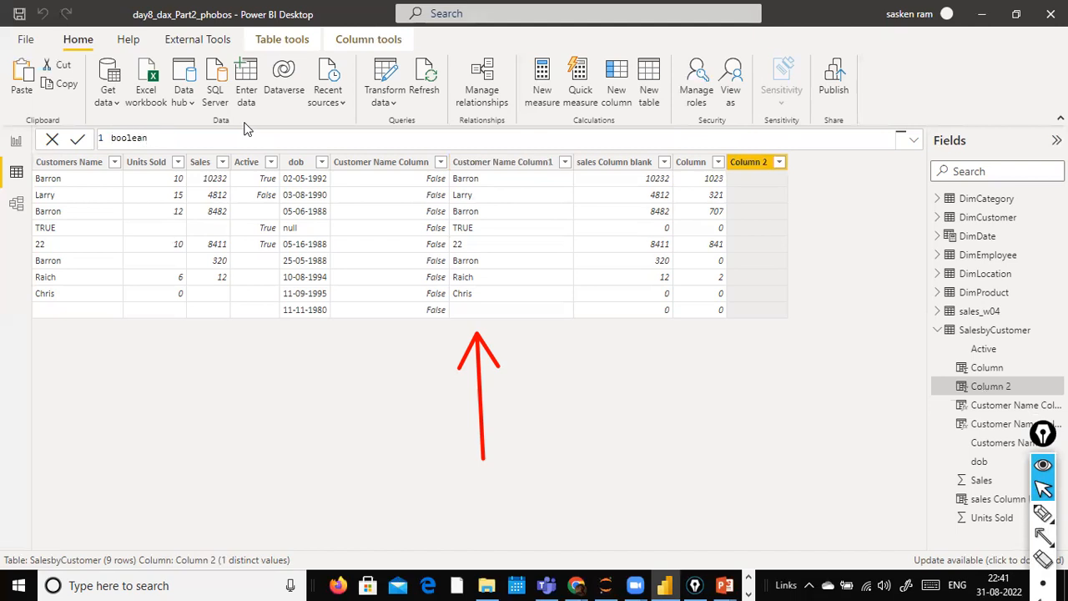
pyautogui.write('islogical = active')
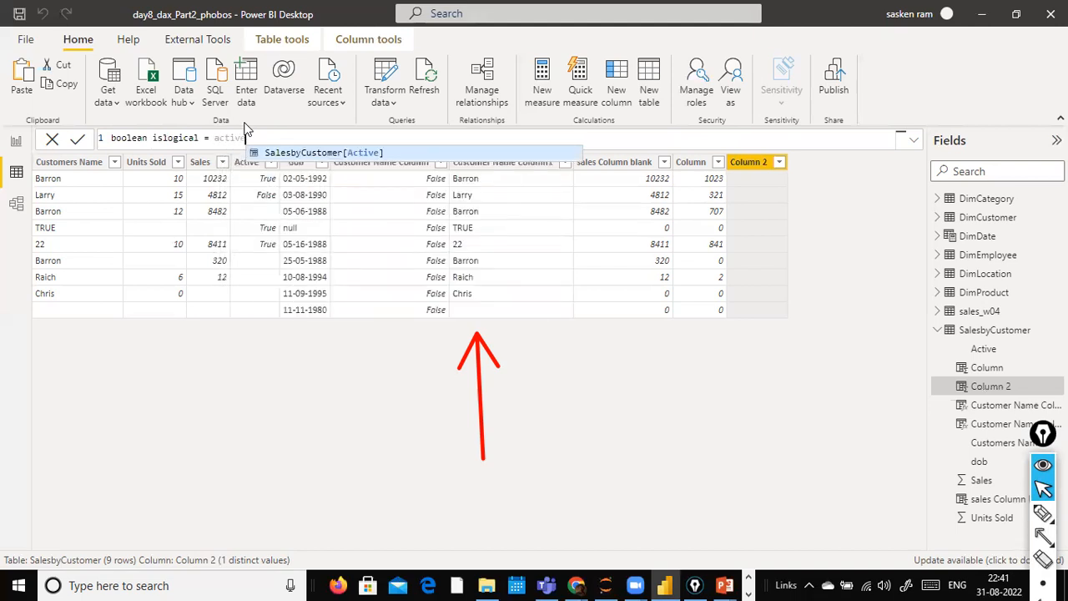
pyautogui.click(188, 3)
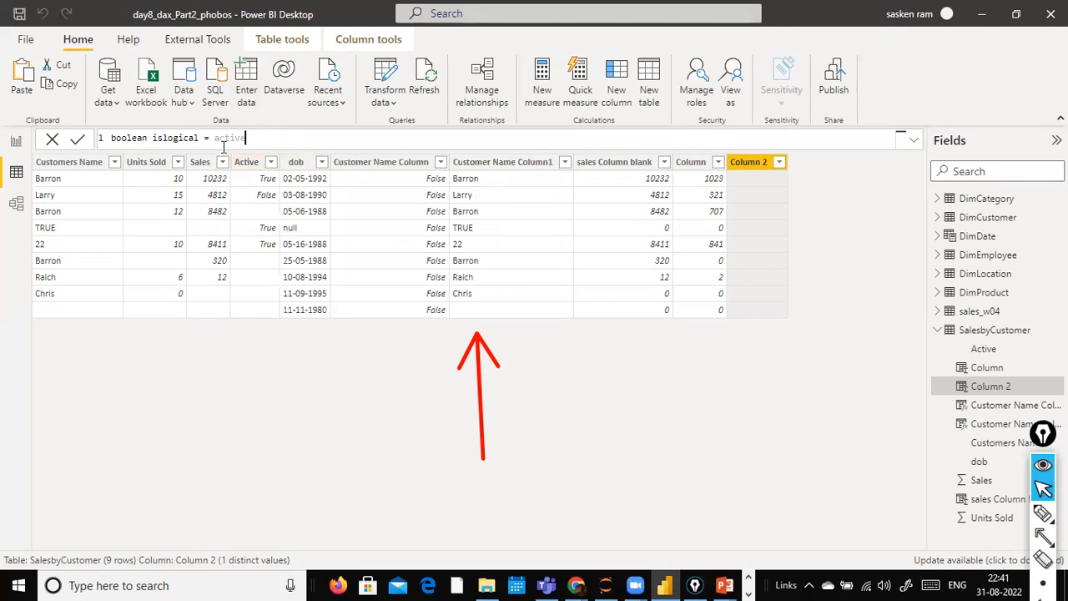
pyautogui.write('e')
pyautogui.press('Tab')
# - Wrap SalesbyCustomer[Active] in the ISLOGICAL function and commit the column formula
pyautogui.click(210, 138)
pyautogui.write('islogical(')
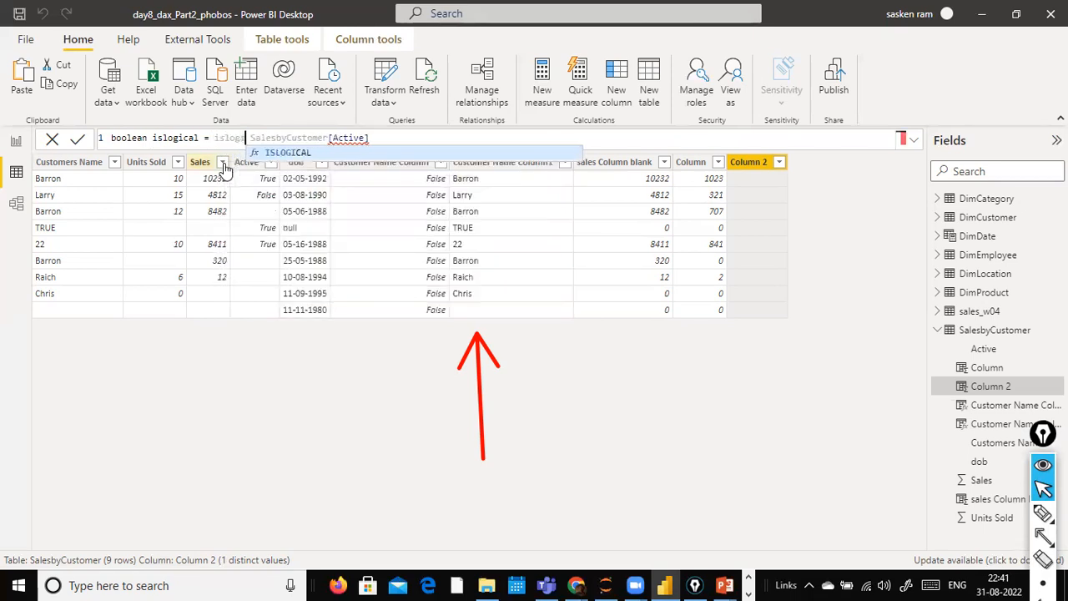
pyautogui.press('End')
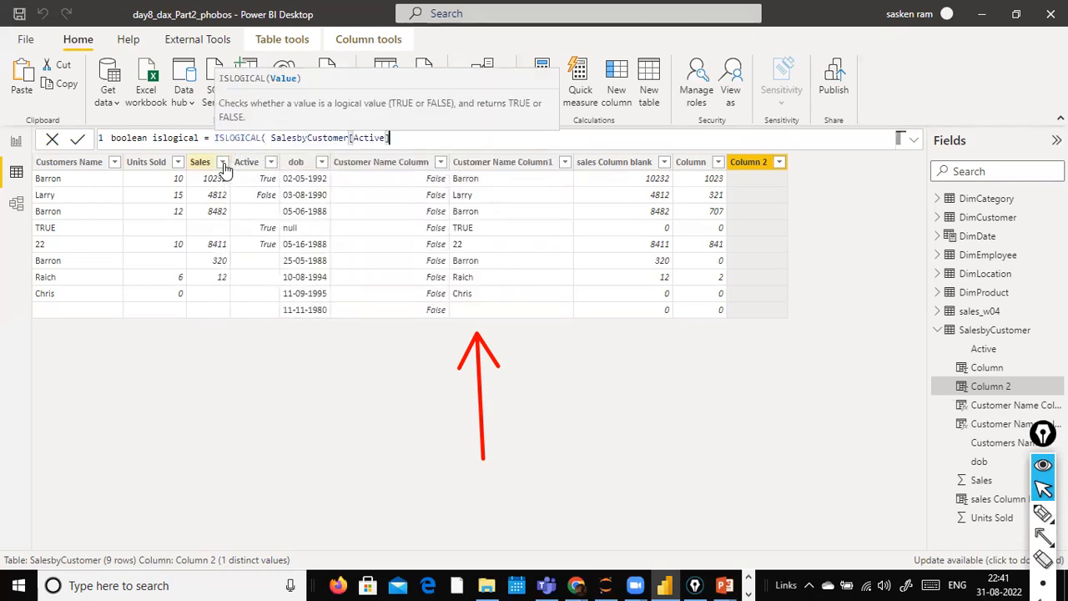
pyautogui.write(')')
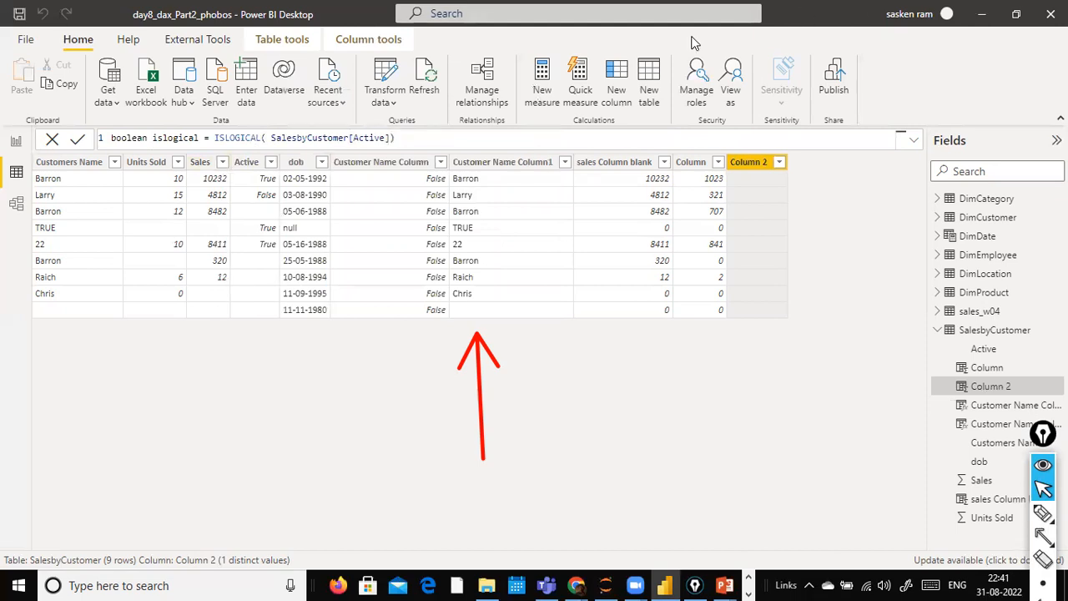
pyautogui.press('Return')
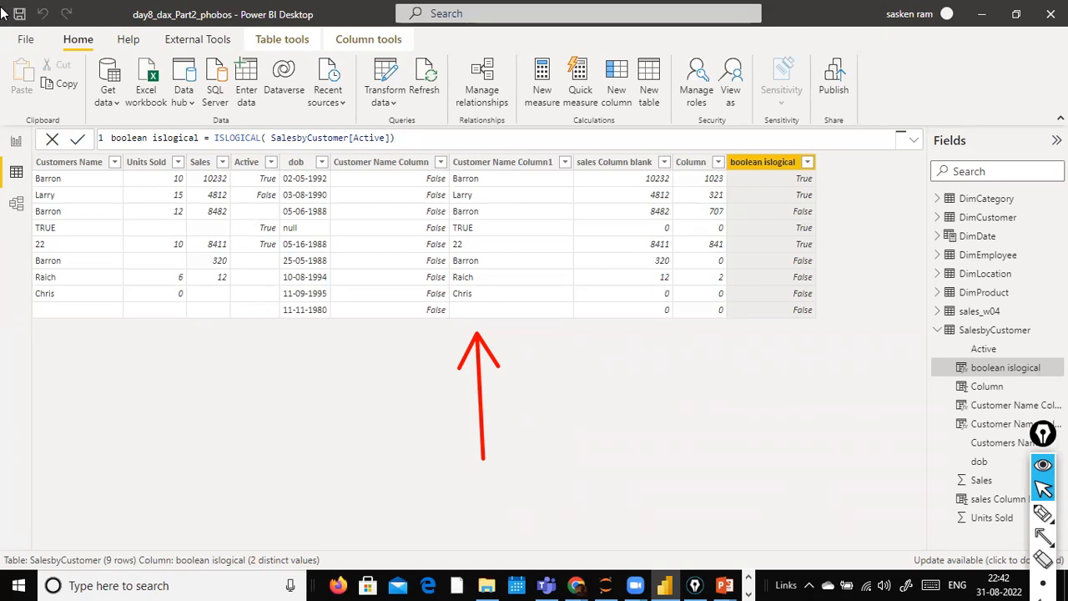
# - Inspect the Country, Customer.Name and Category columns in the sales_w04 table
pyautogui.click(985, 313)
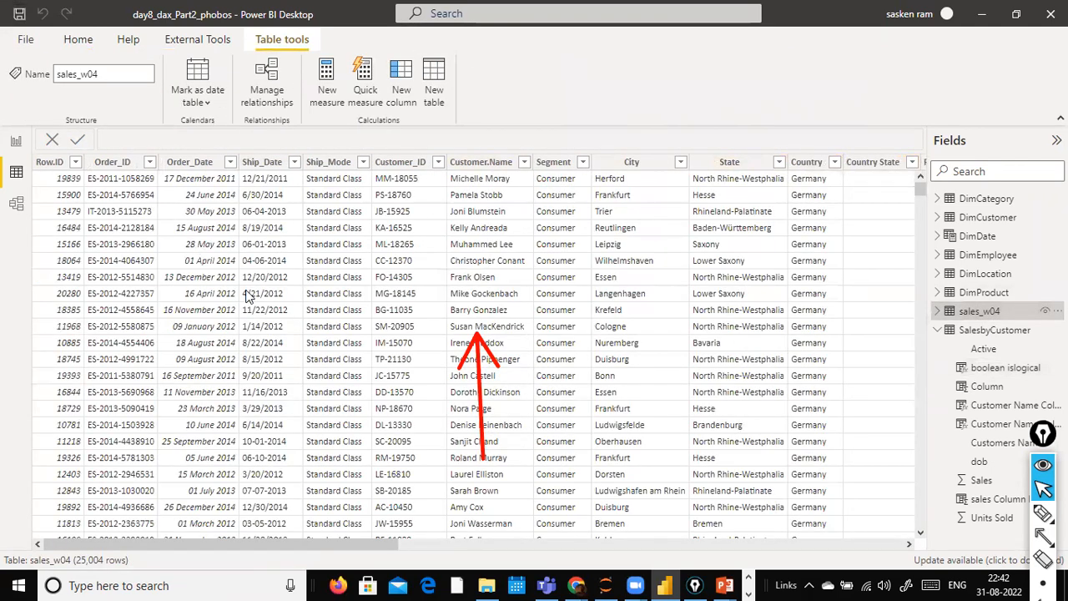
pyautogui.moveTo(384, 547); pyautogui.dragTo(370, 523)
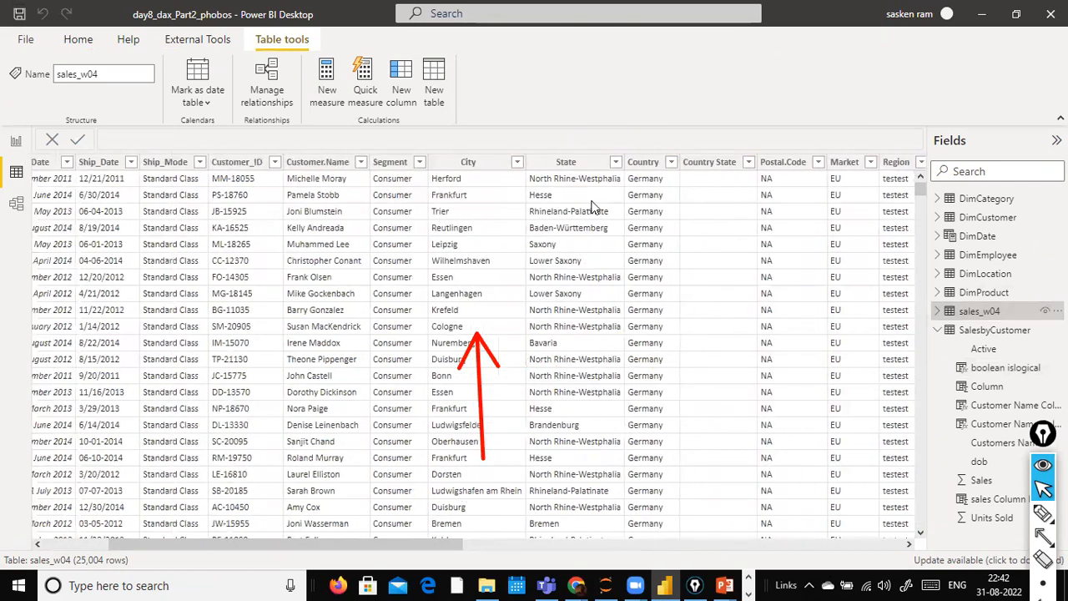
pyautogui.click(645, 163)
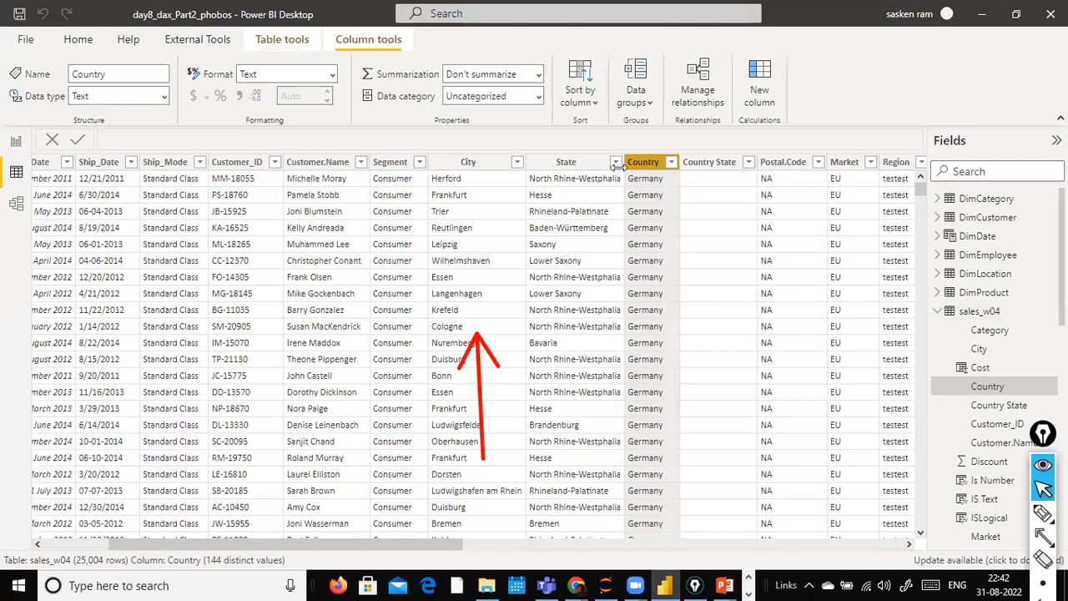
pyautogui.click(319, 163)
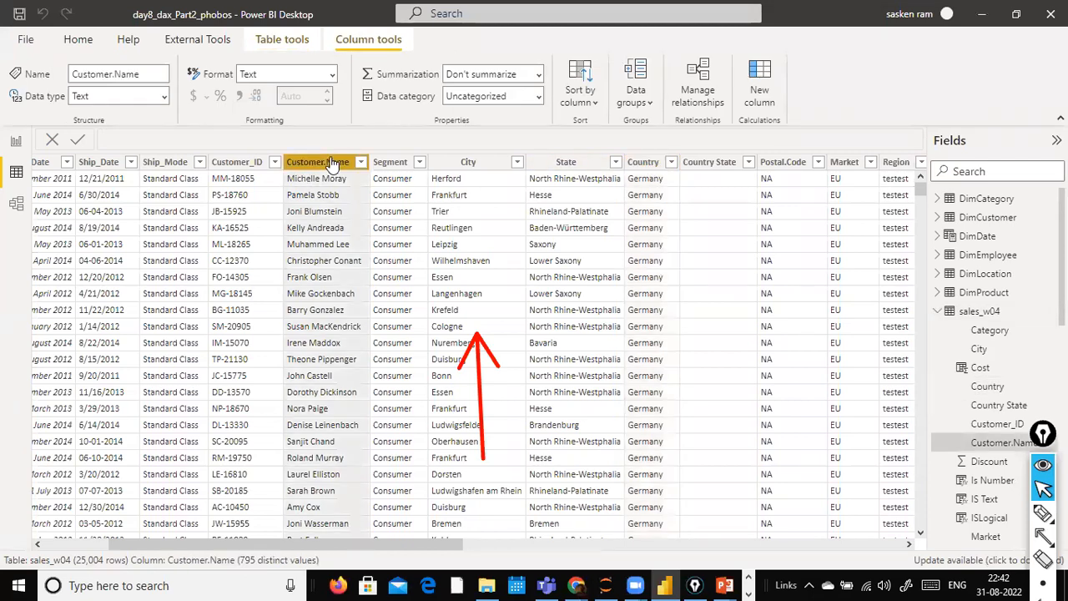
pyautogui.click(650, 165)
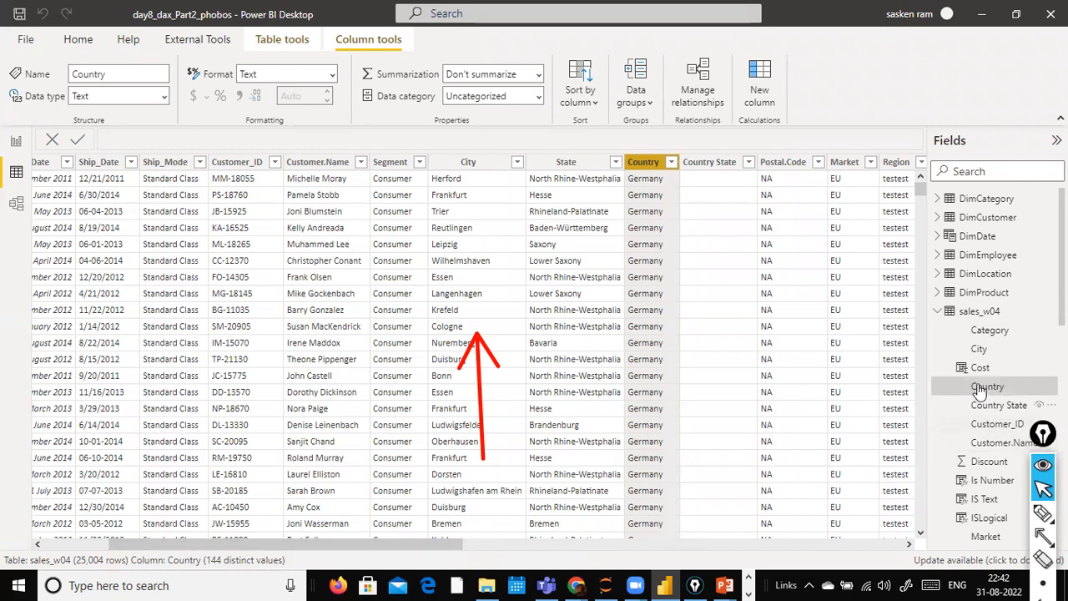
pyautogui.click(973, 331)
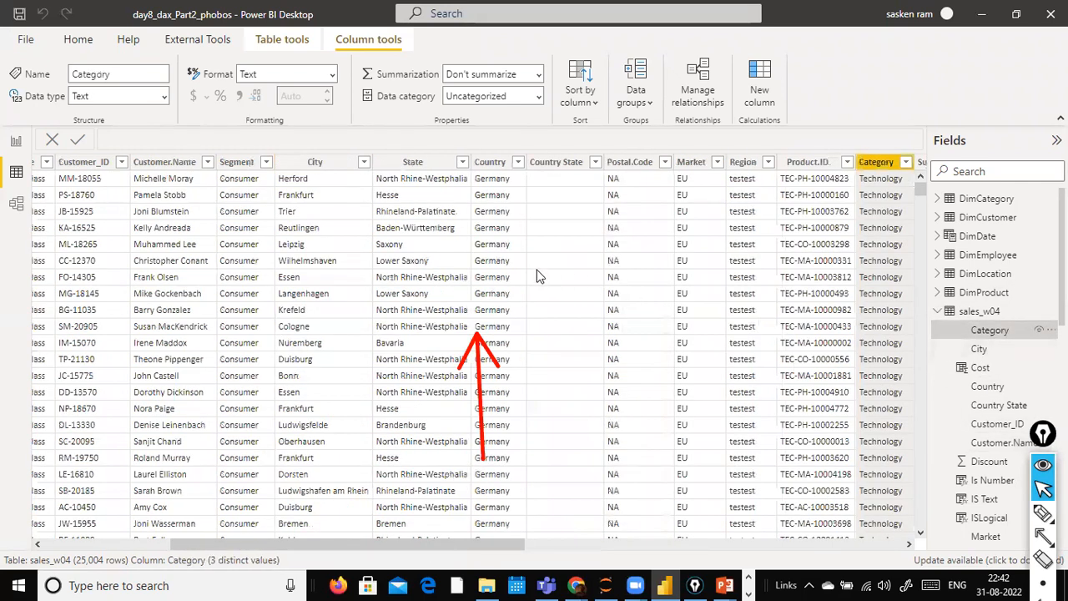
pyautogui.scroll(-5, 847, 307)
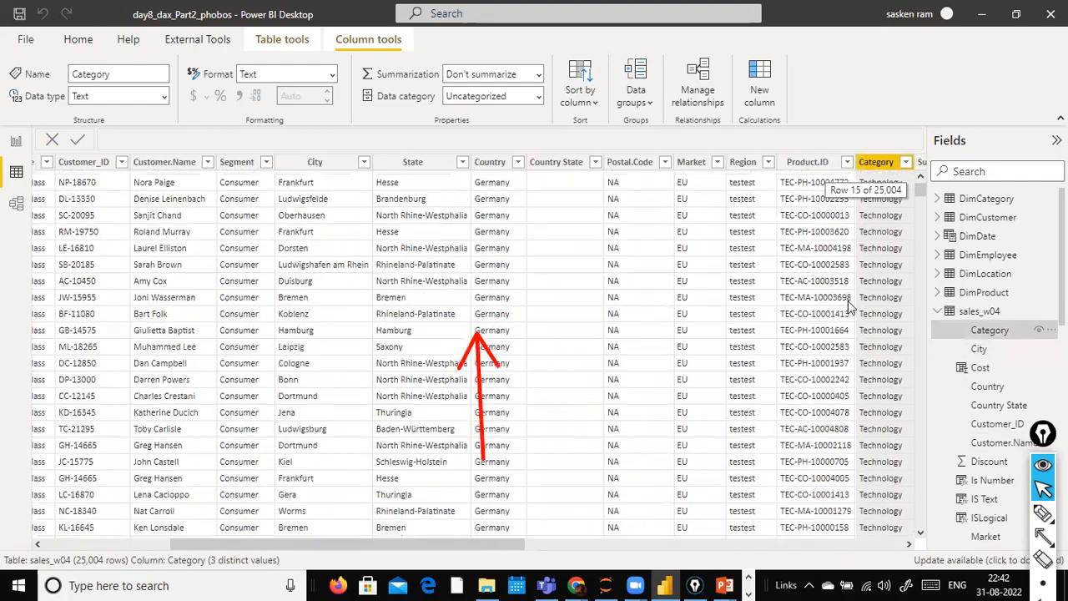
pyautogui.scroll(10, 619, 217)
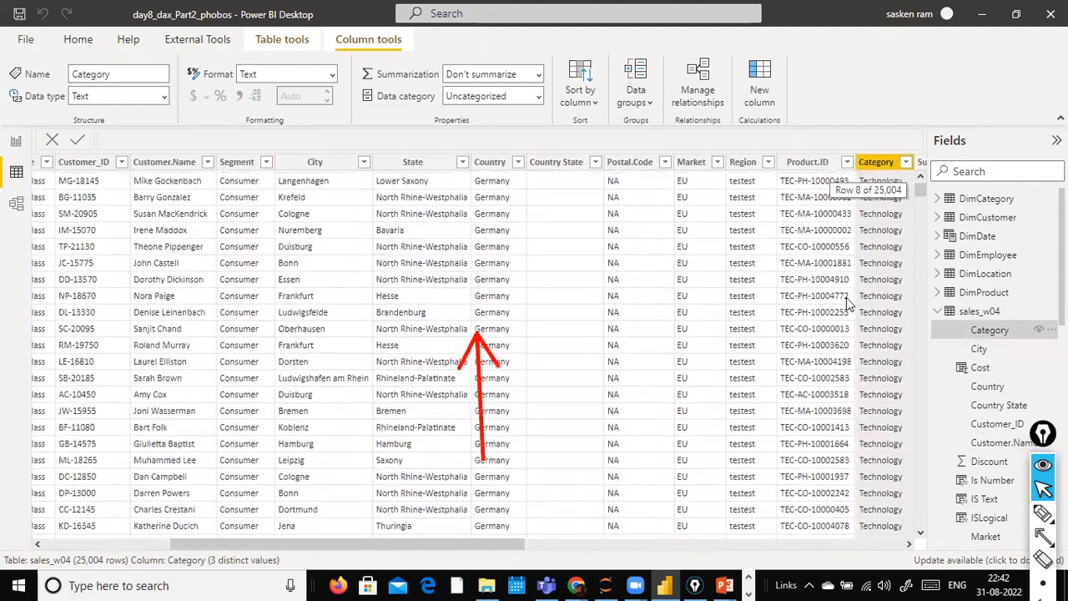
# - Switch to the report view and open the Logical Functions page
pyautogui.click(16, 140)
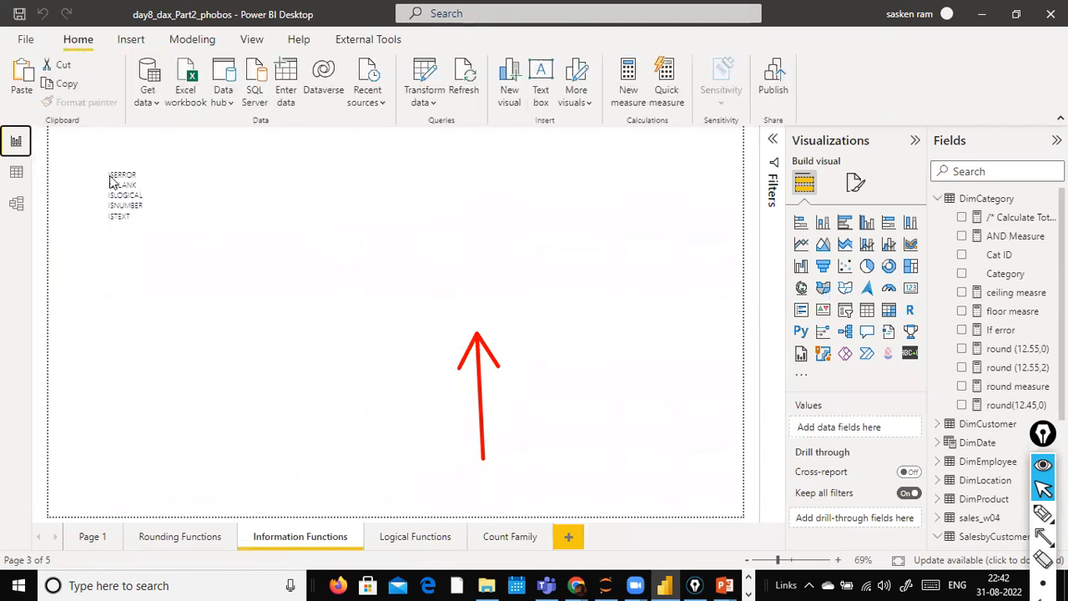
pyautogui.click(397, 544)
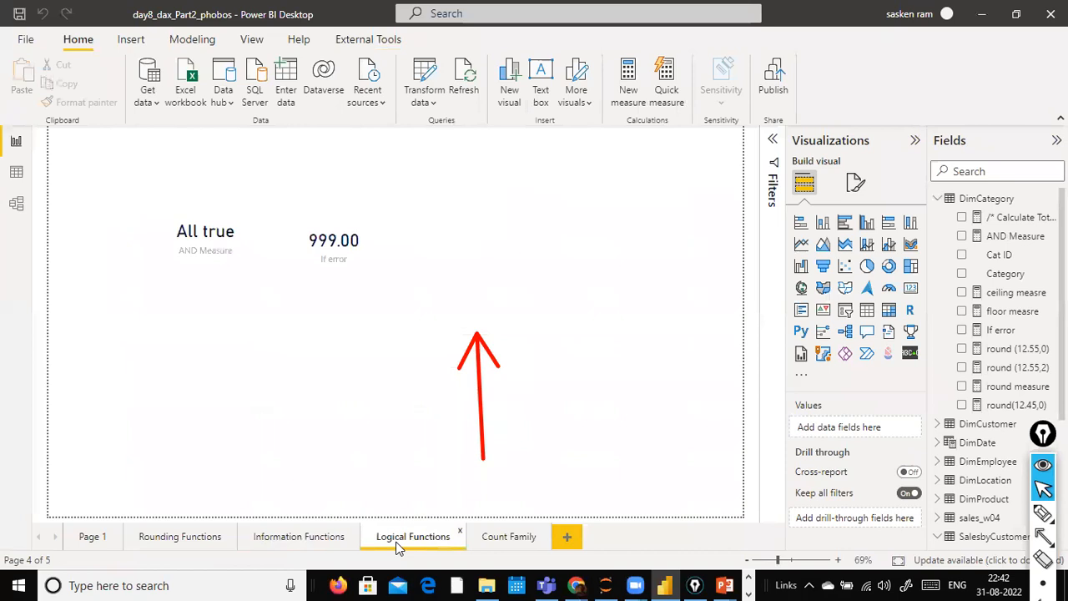
# - Change the AND Measure's comparisons to 10 < 9 and -10 > -1, and commit the formula
pyautogui.click(251, 238)
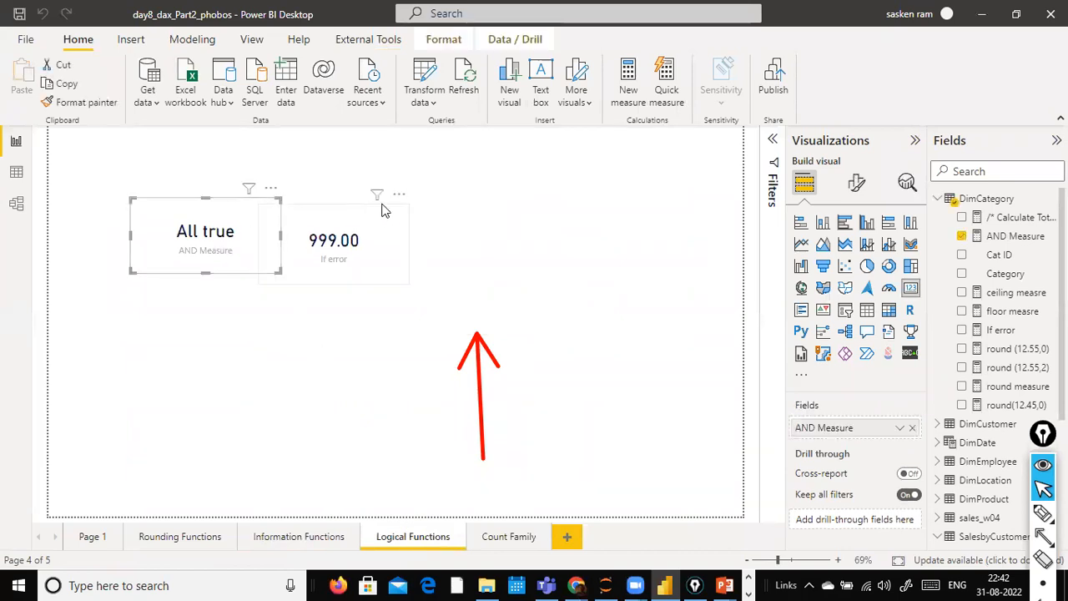
pyautogui.click(1001, 238)
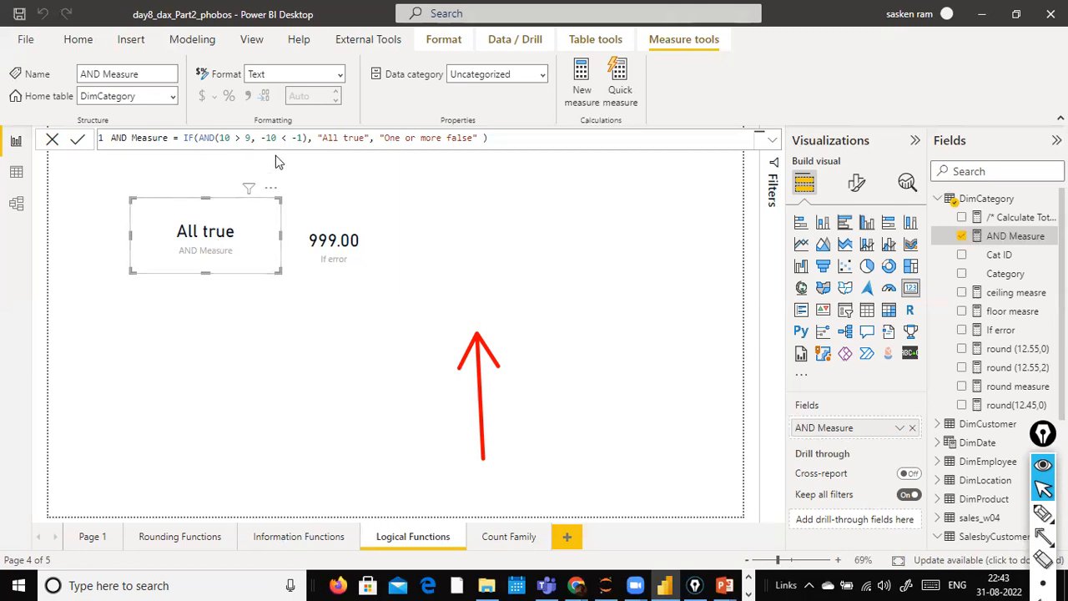
pyautogui.click(305, 138)
pyautogui.press('BackSpace')
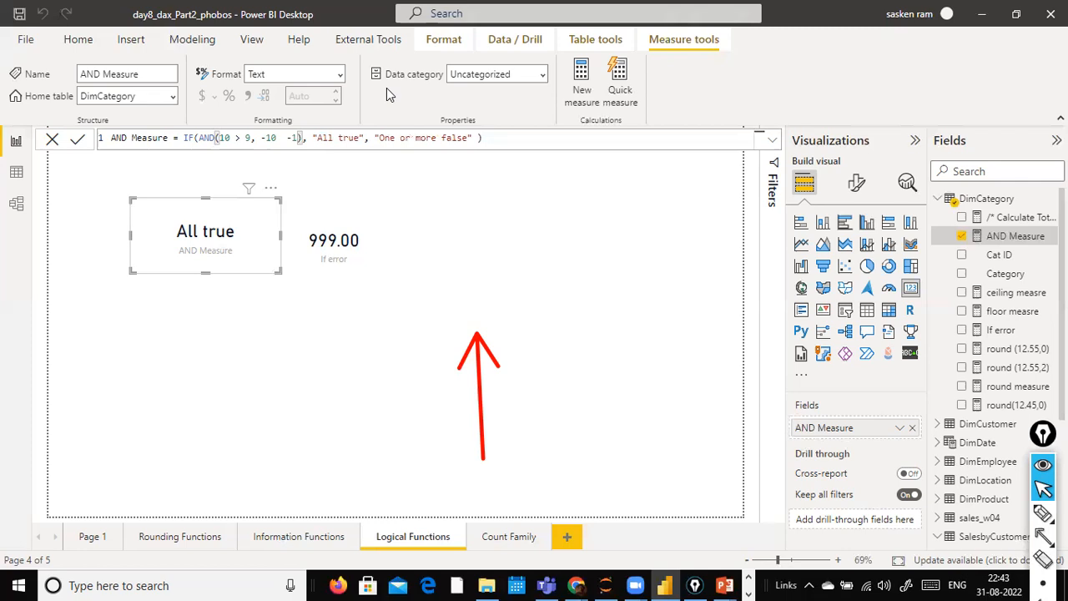
pyautogui.write('>')
pyautogui.press('Left')
pyautogui.press('Left')
pyautogui.press('Left')
pyautogui.press('Left')
pyautogui.press('Left')
pyautogui.press('Left')
pyautogui.press('Left')
pyautogui.press('Left')
pyautogui.press('BackSpace')
pyautogui.write('<')
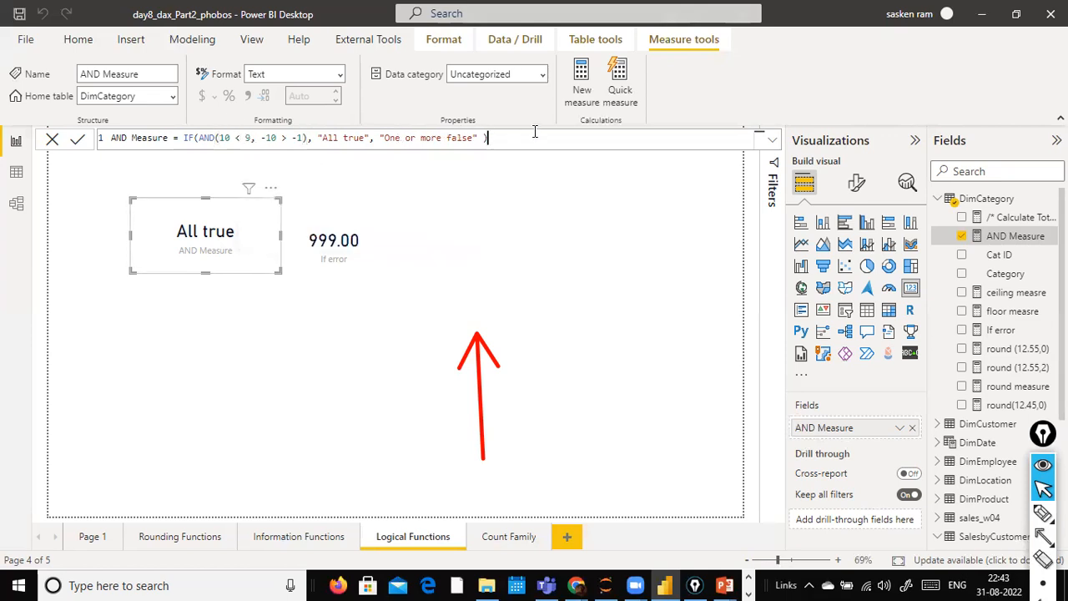
pyautogui.press('Return')
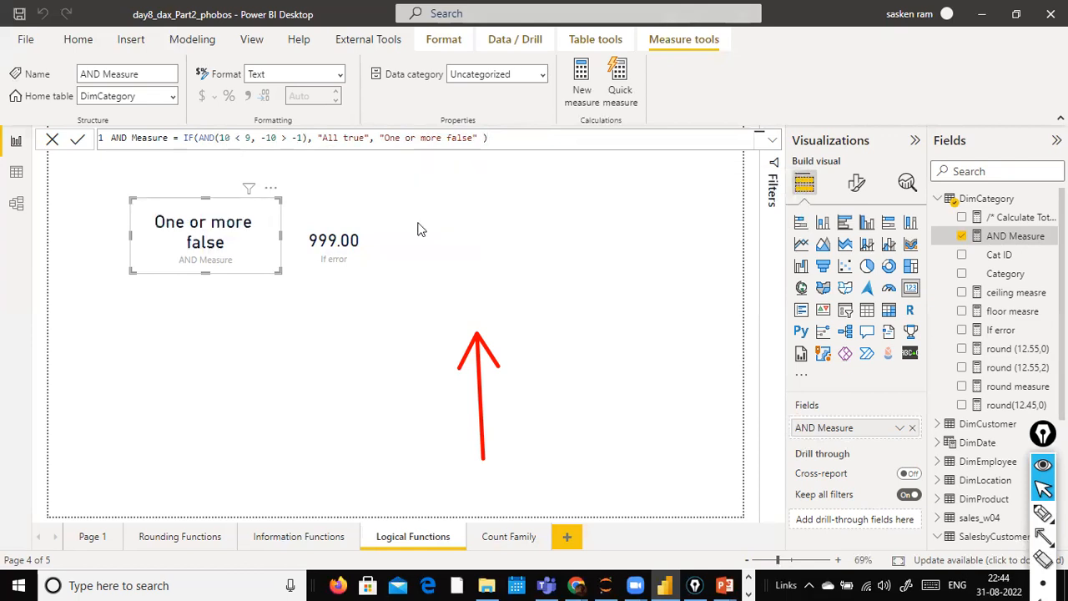
pyautogui.click(249, 139)
pyautogui.press('BackSpace')
pyautogui.write('9')
# - Open the If error measure's formula and examine the IFERROR division expression and its fallback value
pyautogui.click(347, 241)
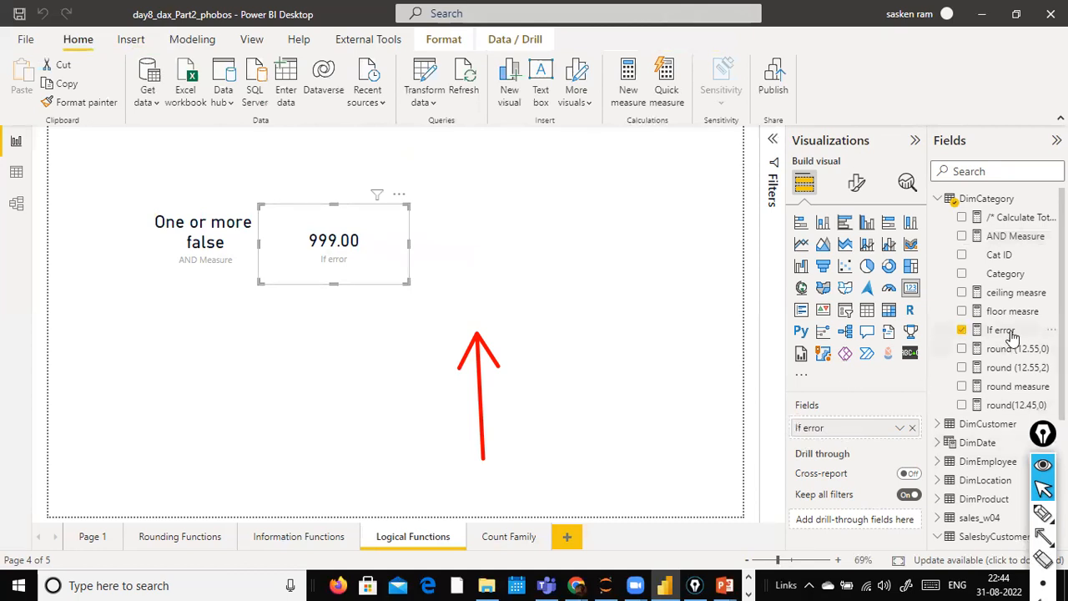
pyautogui.click(981, 332)
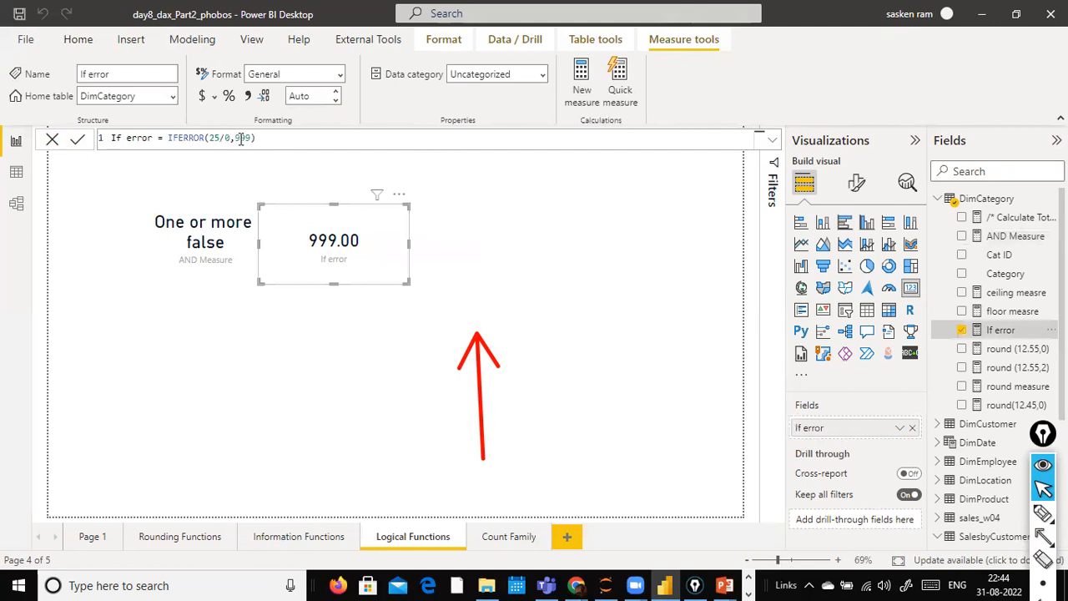
pyautogui.doubleClick(243, 137)
pyautogui.click(255, 137)
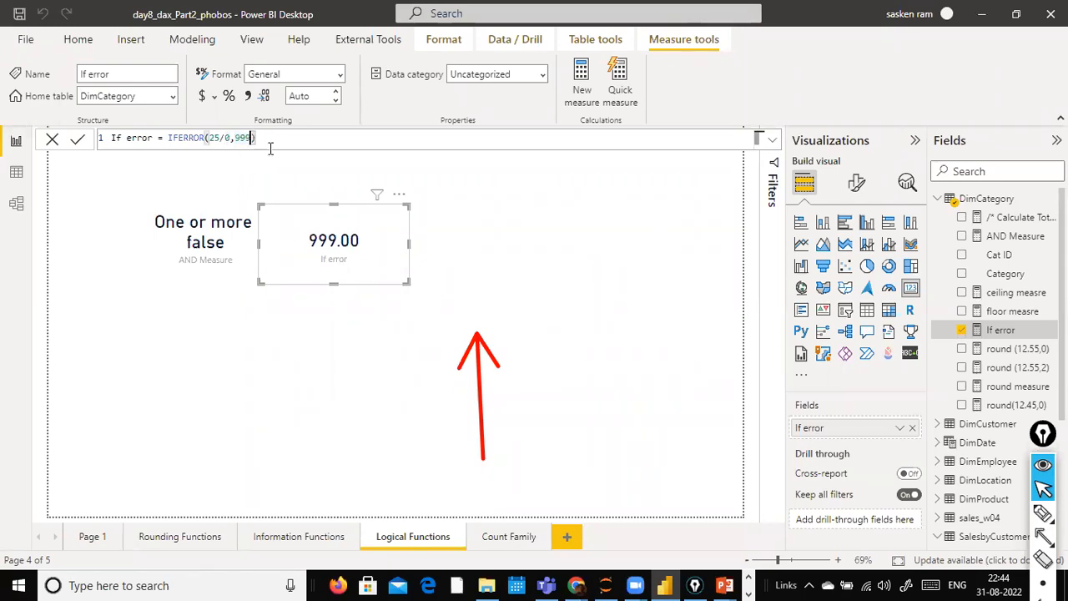
pyautogui.doubleClick(248, 141)
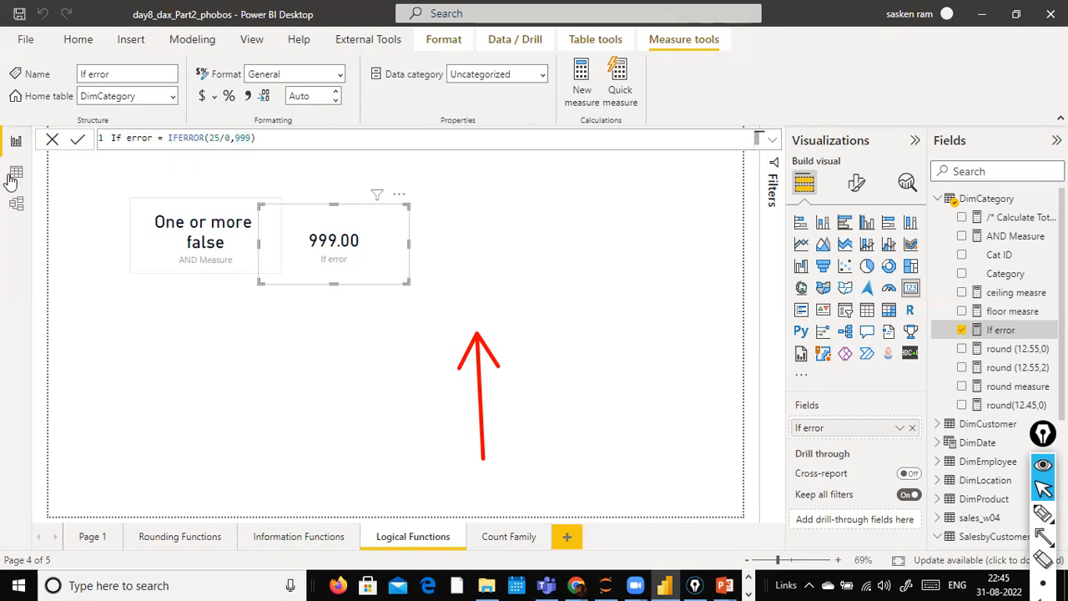
pyautogui.click(596, 204)
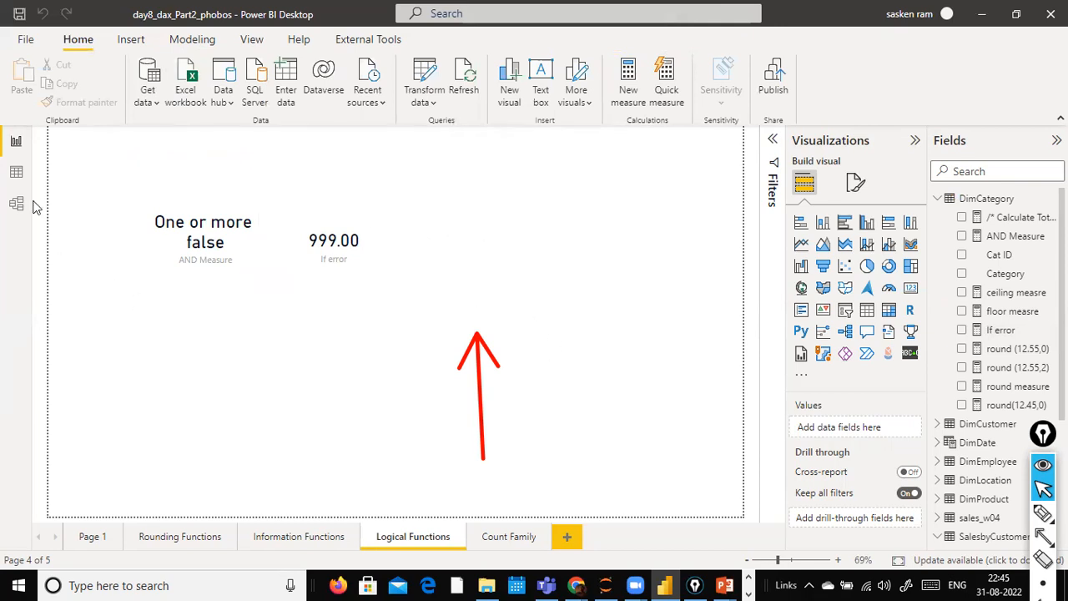
# - Switch to the data view and look through the sales_w04 fields and the DimProduct and DimEmployee tables
pyautogui.click(16, 174)
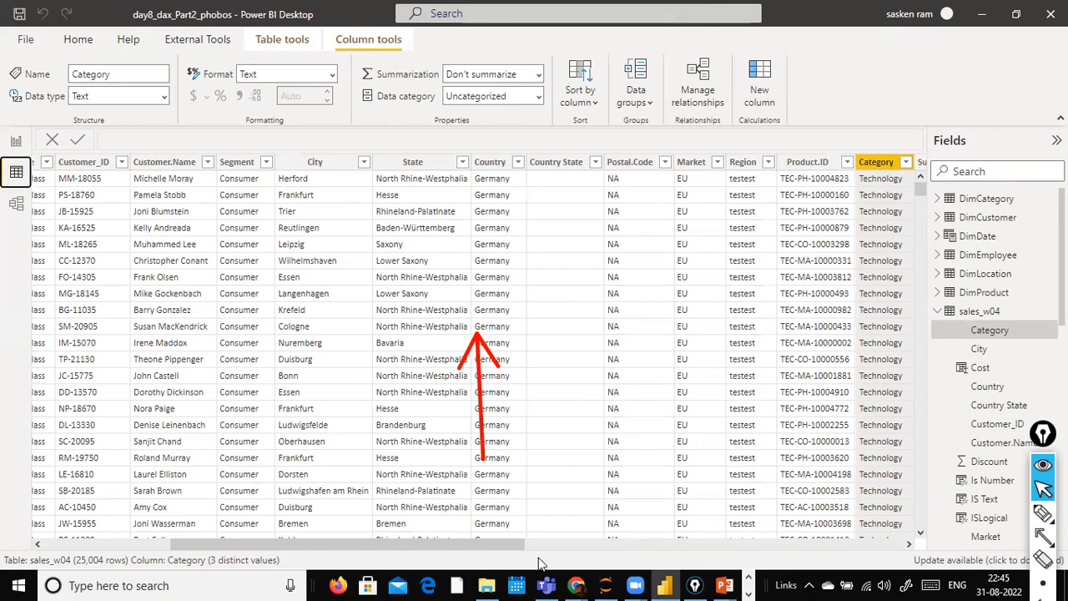
pyautogui.moveTo(522, 544); pyautogui.dragTo(459, 488)
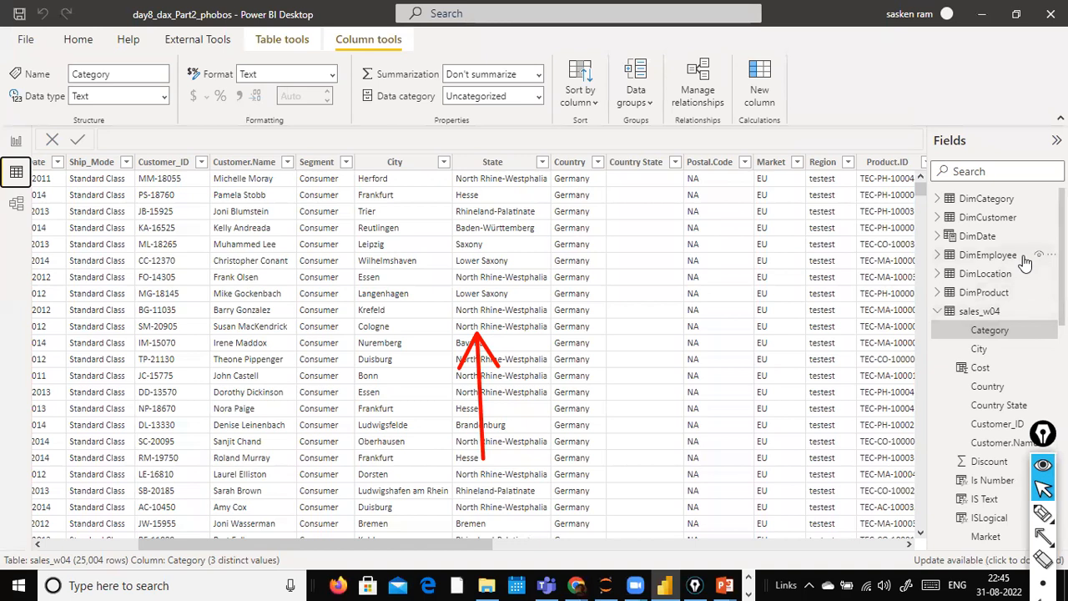
pyautogui.scroll(-10, 1025, 288)
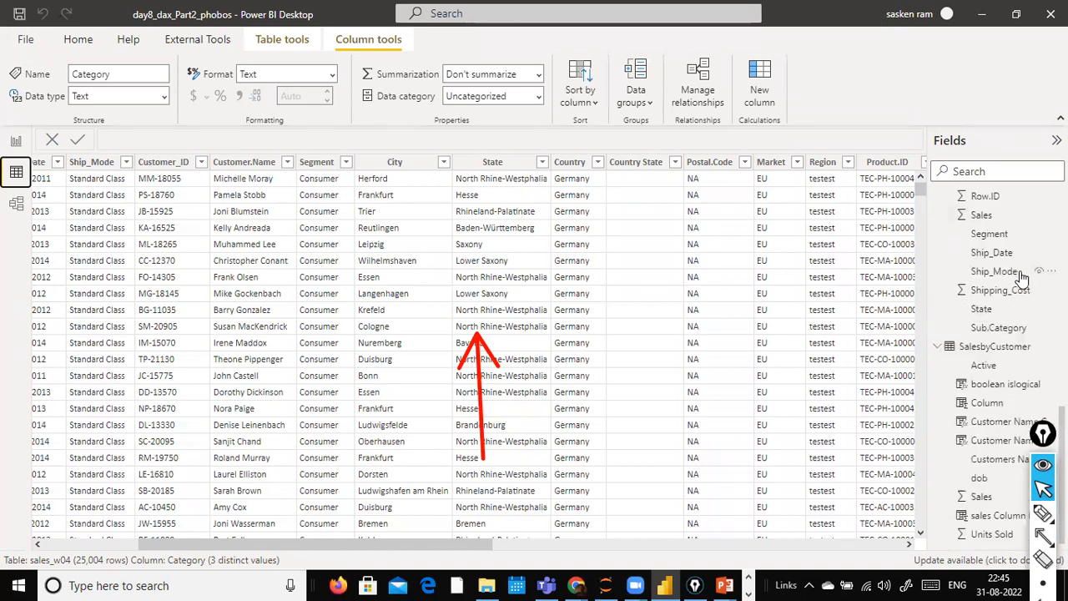
pyautogui.scroll(5, 1023, 278)
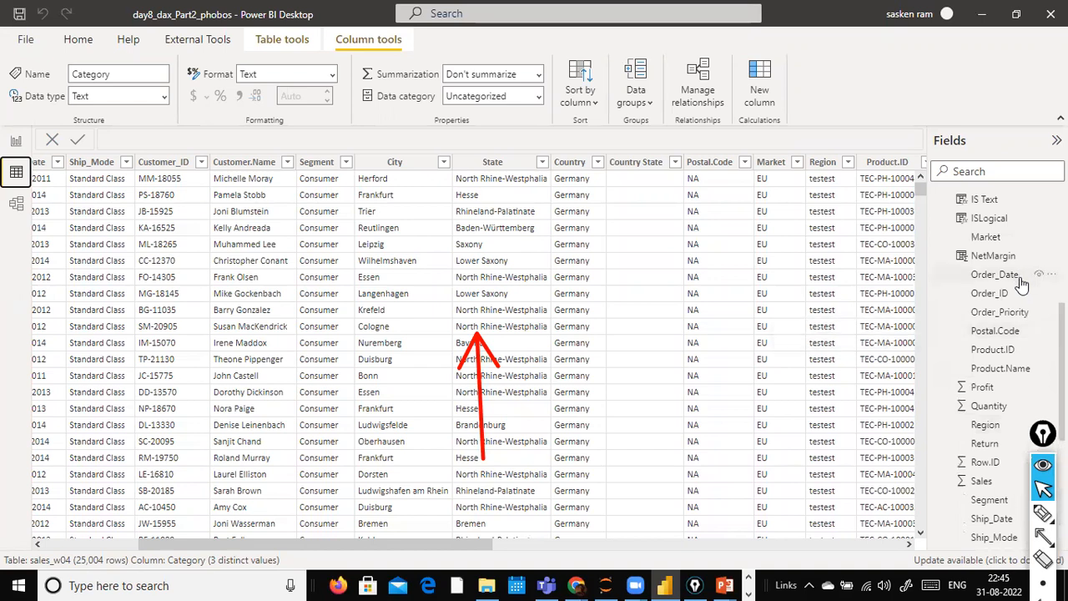
pyautogui.scroll(5, 1021, 284)
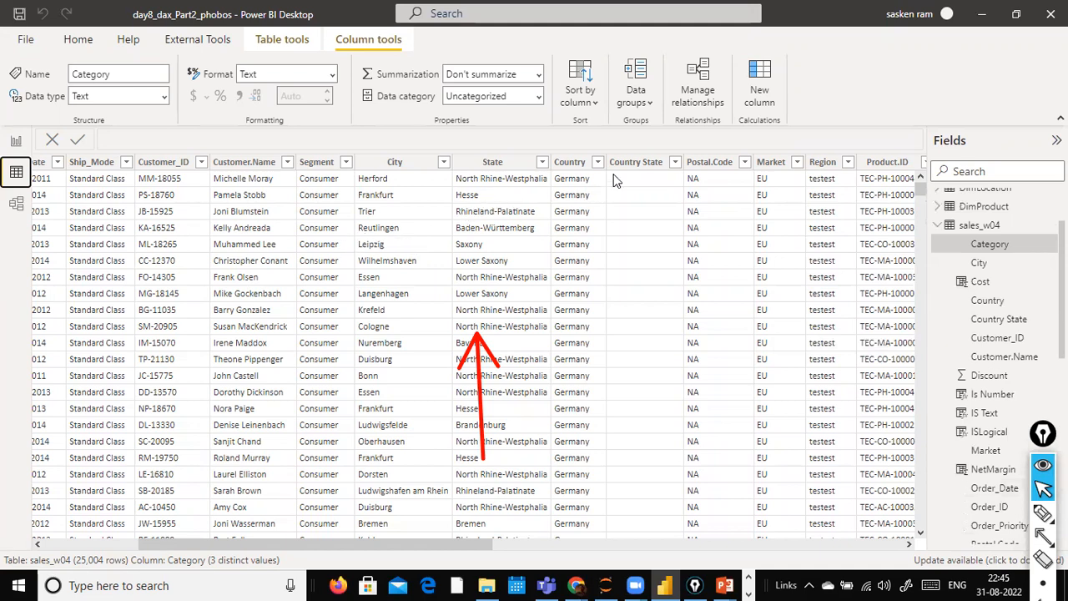
pyautogui.scroll(2, 973, 252)
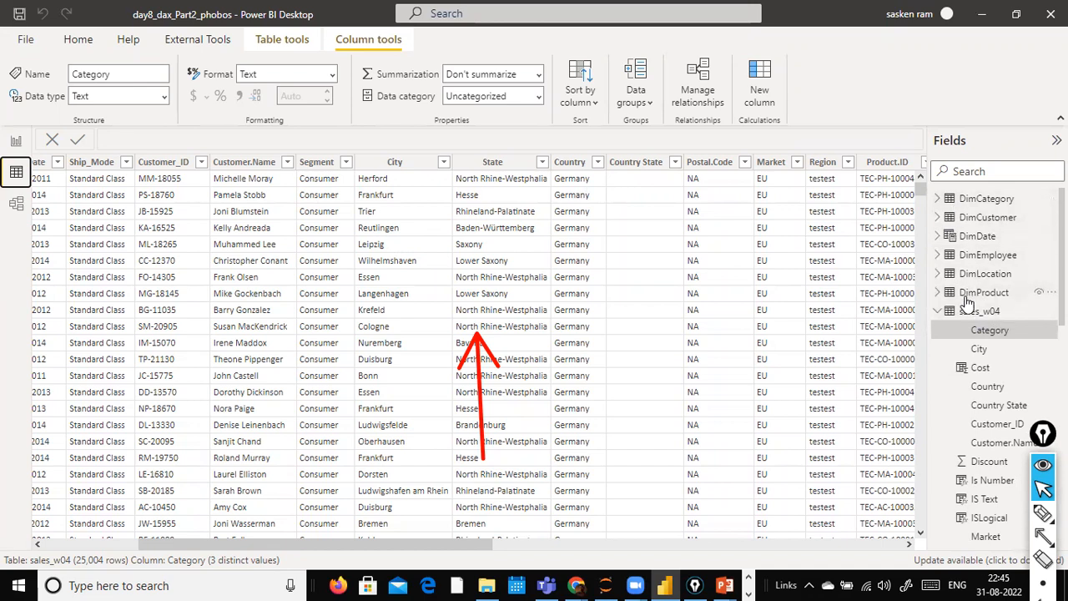
pyautogui.click(969, 294)
pyautogui.click(983, 259)
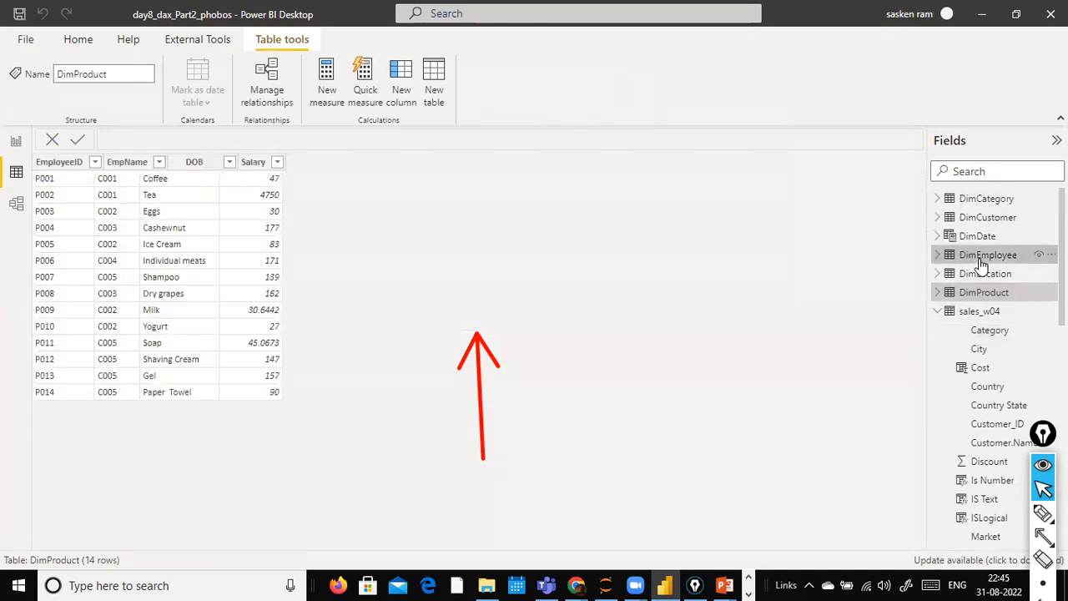
# - Add a calculated column named "Sales Rank" to sales_w04, starting its formula with SWITCH(TRUE()
pyautogui.click(983, 314)
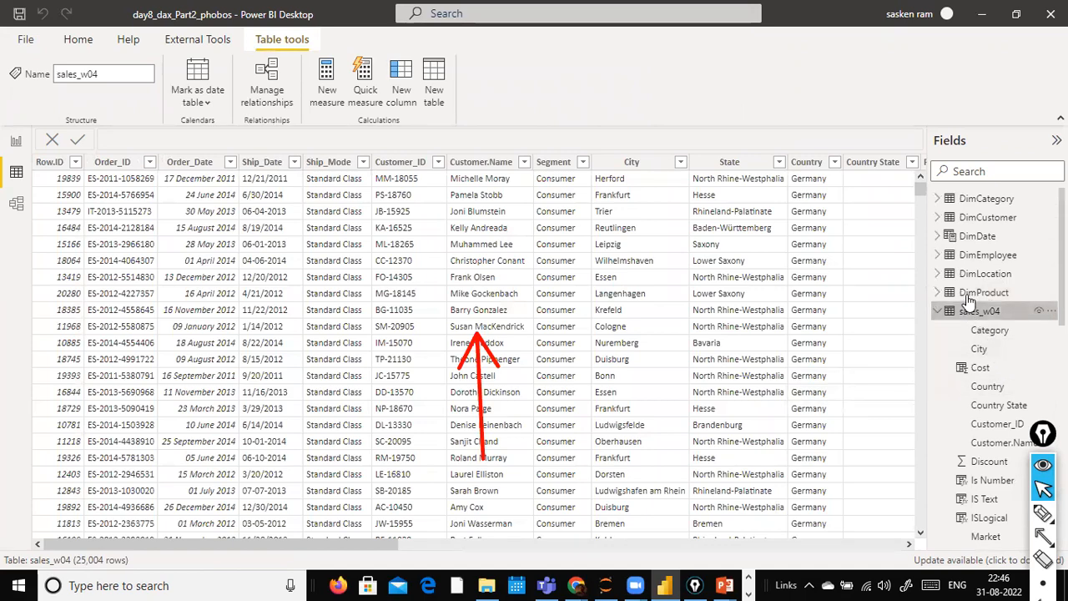
pyautogui.moveTo(384, 546); pyautogui.dragTo(905, 540)
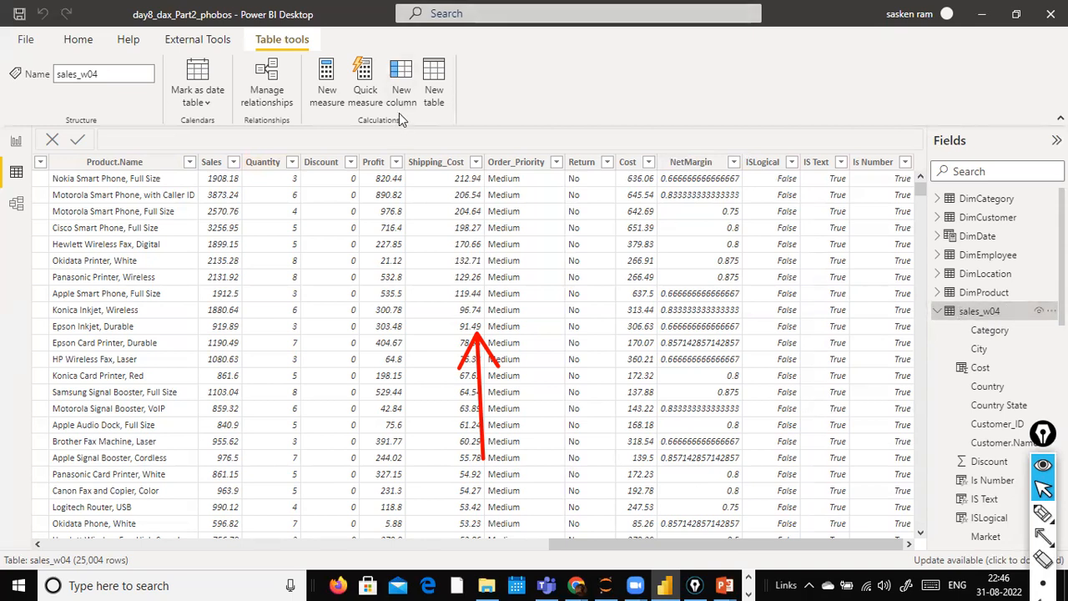
pyautogui.click(407, 78)
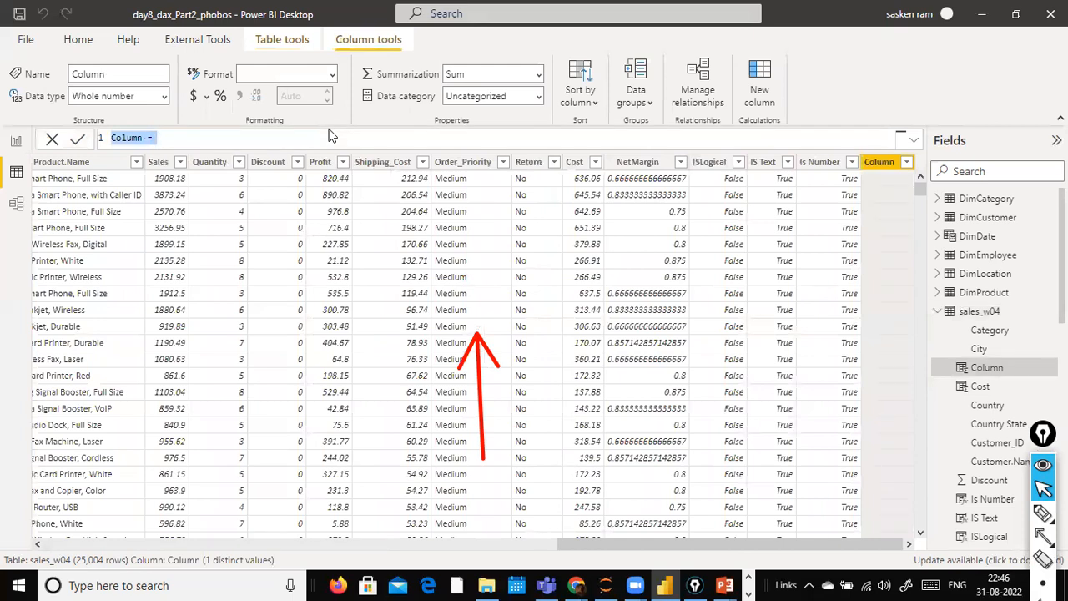
pyautogui.write('Sa')
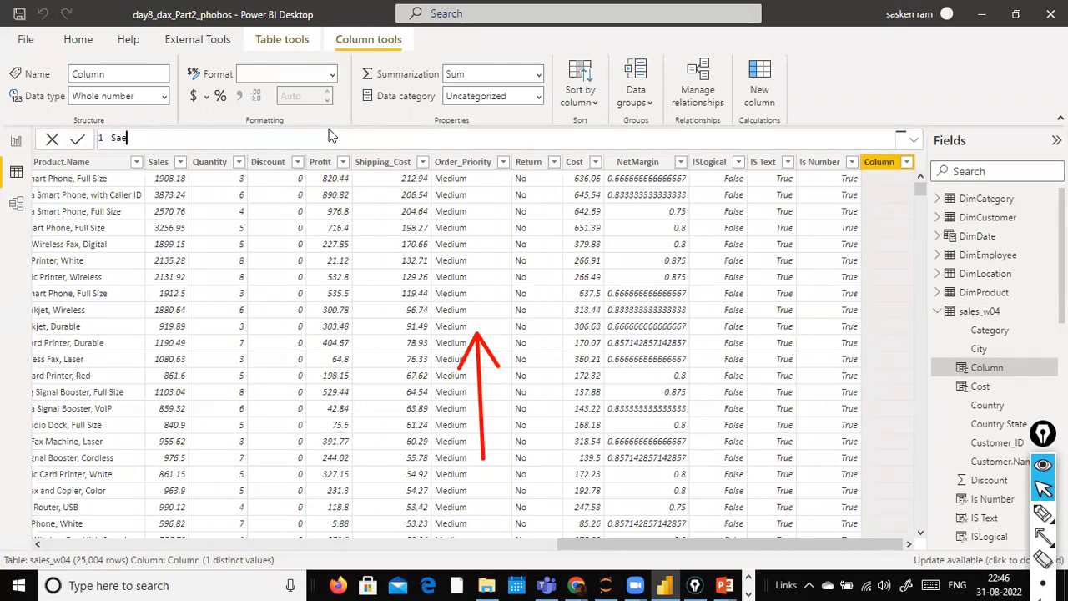
pyautogui.write('les Rank = SWITCH(')
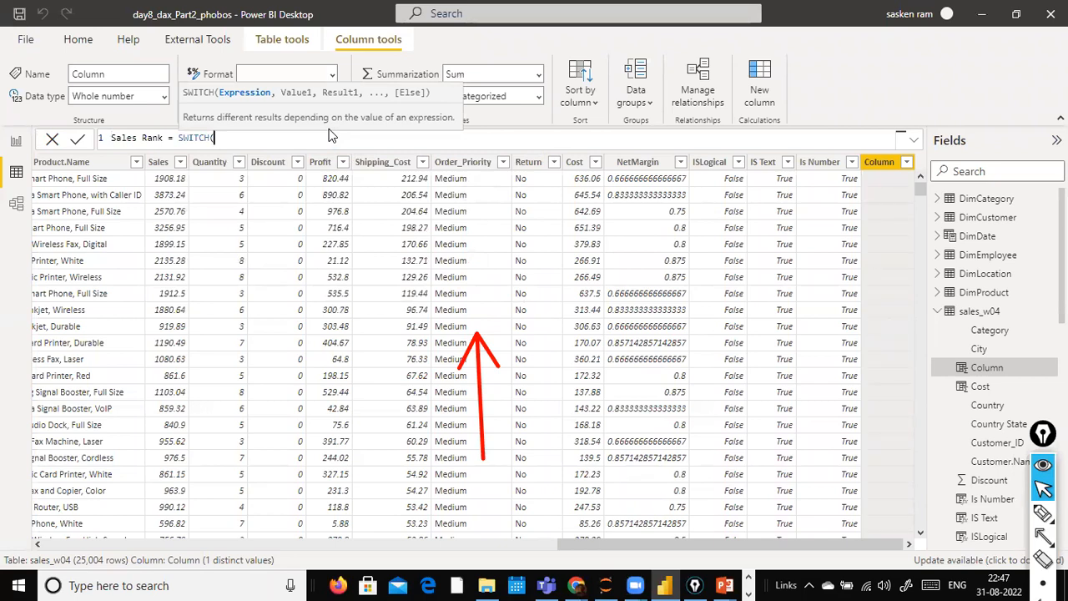
pyautogui.write('TRUE')
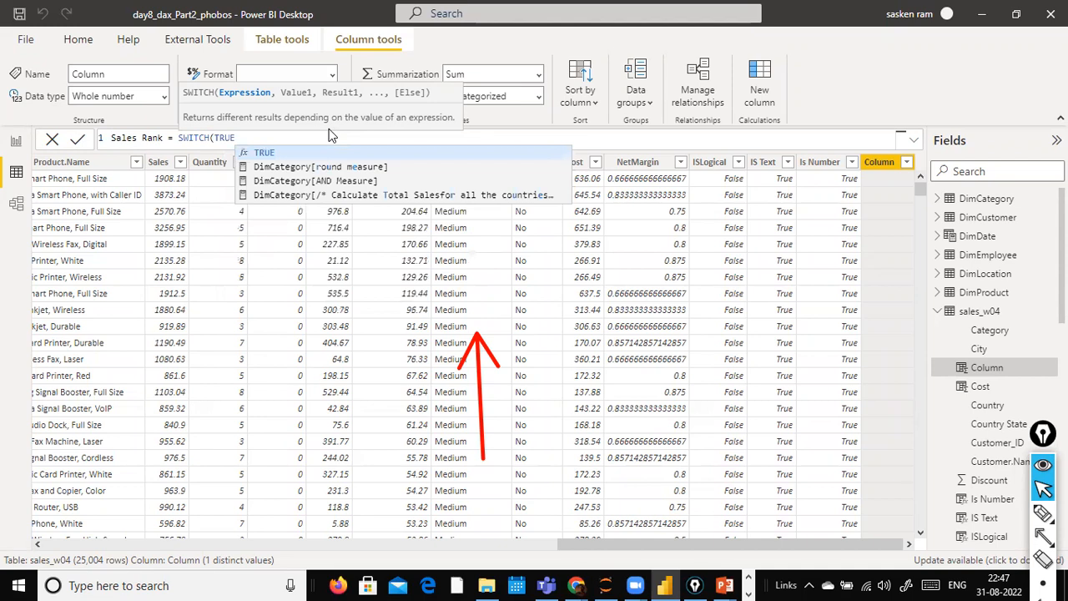
pyautogui.write('()')
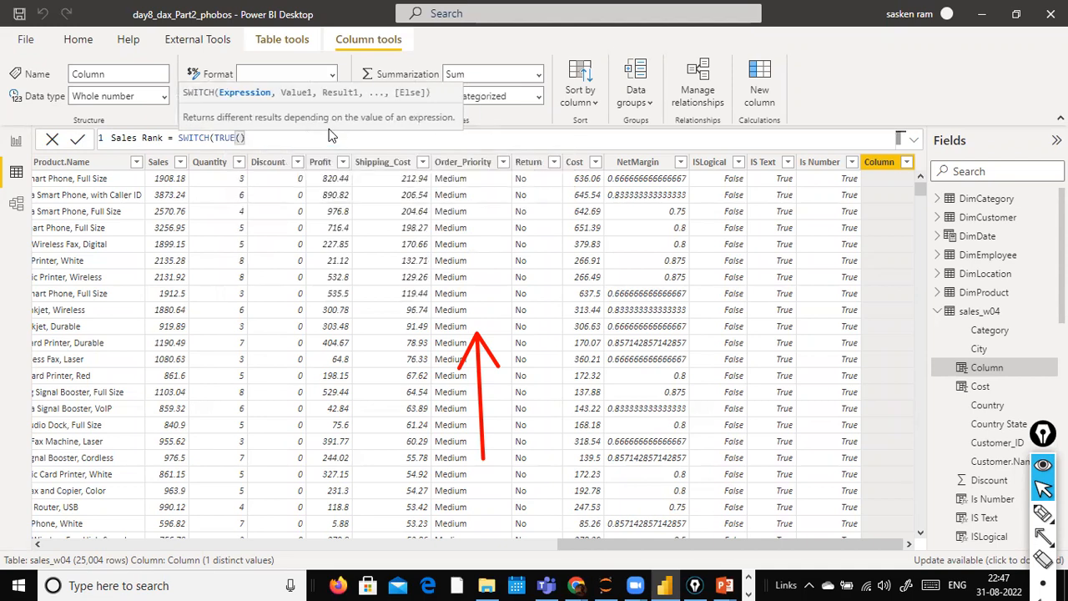
# - Add the first SWITCH condition, returning "Low" when sales_w04[Sales] < 1000
pyautogui.write(', sales')
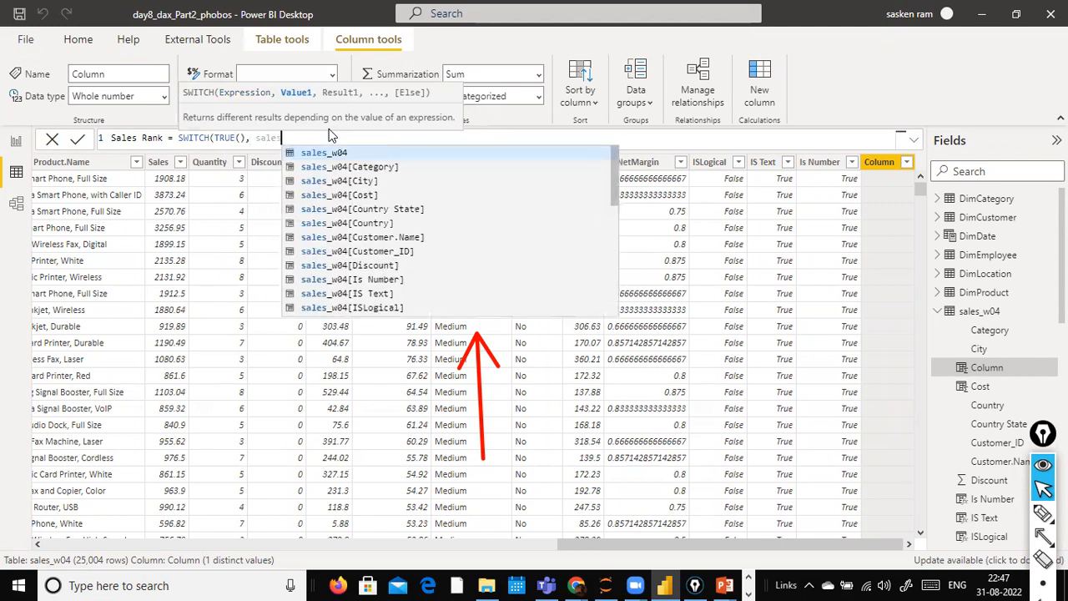
pyautogui.press('Down')
pyautogui.press('Down')
pyautogui.press('Down')
pyautogui.press('Down')
pyautogui.press('Down')
pyautogui.press('Down')
pyautogui.press('Down')
pyautogui.press('Down')
pyautogui.press('Down')
pyautogui.press('Down')
pyautogui.press('Down')
pyautogui.press('Down')
pyautogui.press('Down')
pyautogui.press('Down')
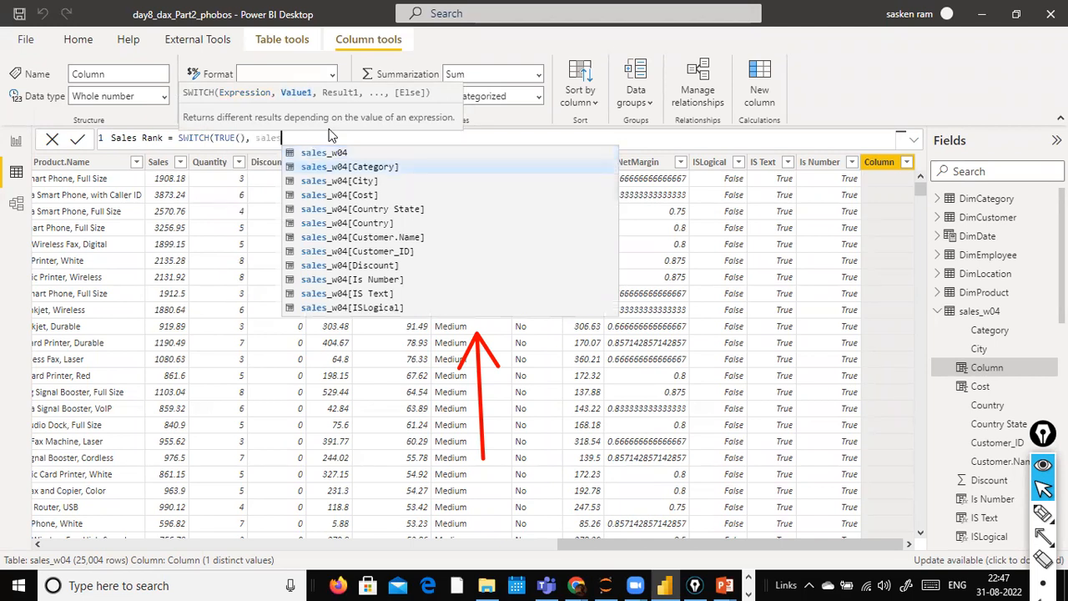
pyautogui.press('Down')
pyautogui.press('Down')
pyautogui.press('Down')
pyautogui.press('Down')
pyautogui.press('Down')
pyautogui.press('Down')
pyautogui.press('Down')
pyautogui.press('Down')
pyautogui.press('Down')
pyautogui.press('Down')
pyautogui.press('Down')
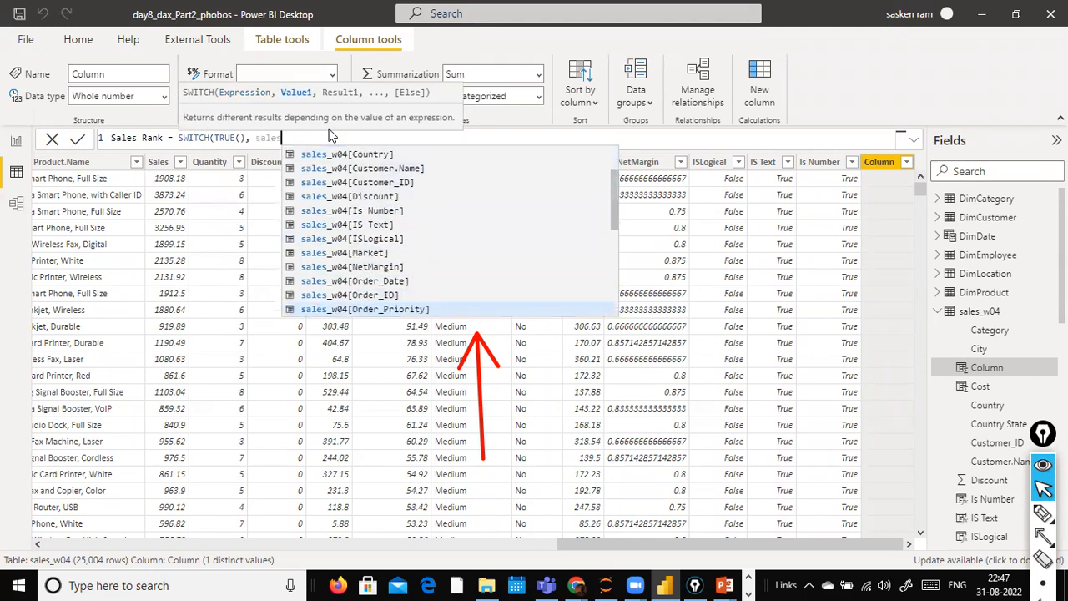
pyautogui.press('Down')
pyautogui.press('Down')
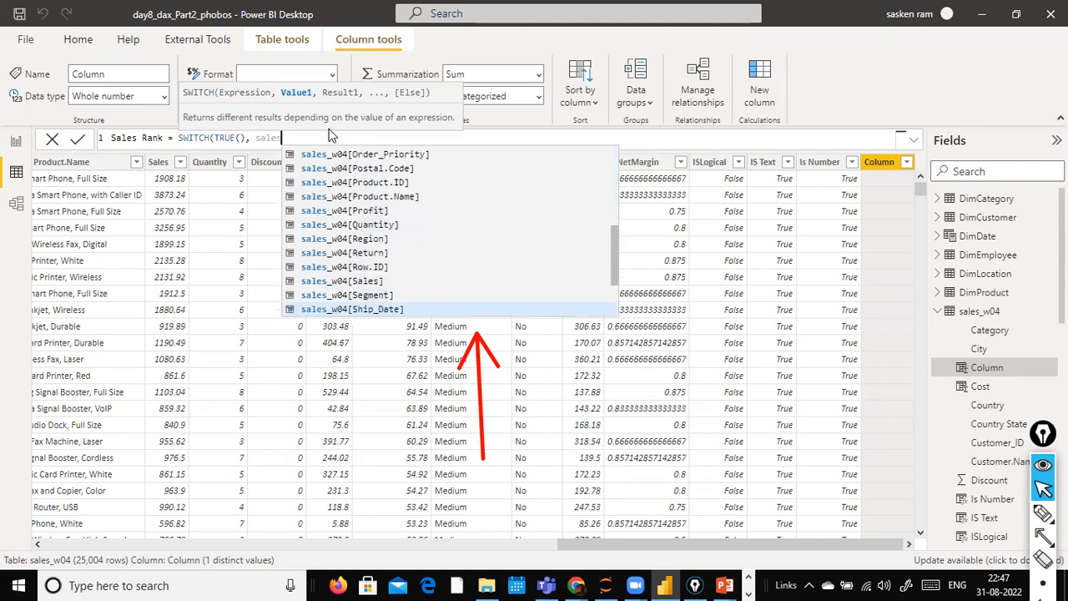
pyautogui.press('Up')
pyautogui.press('Up')
pyautogui.press('Tab')
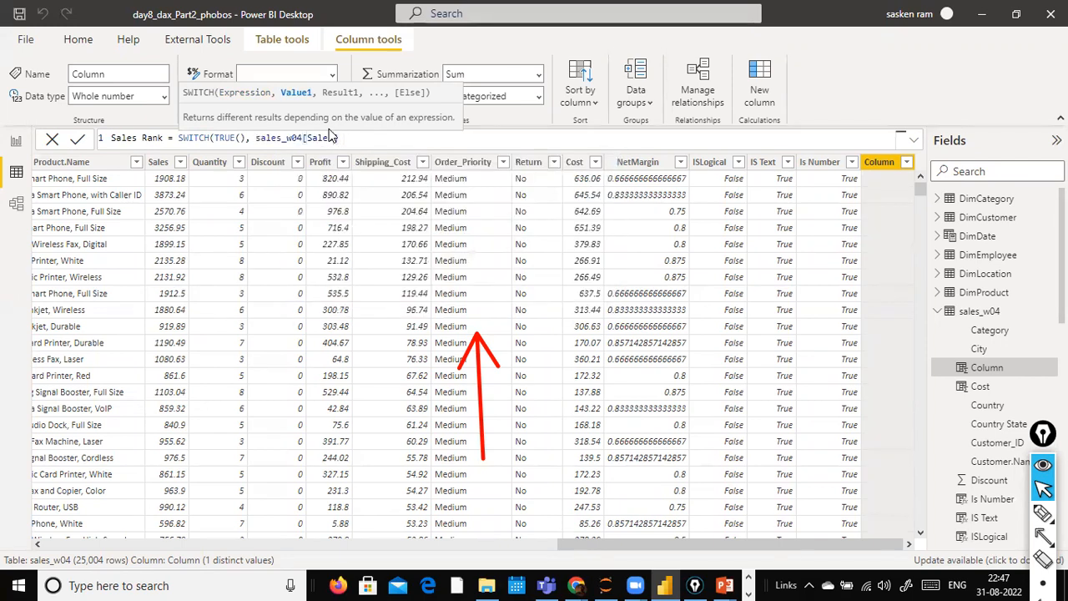
pyautogui.write('< 1000, "Low",')
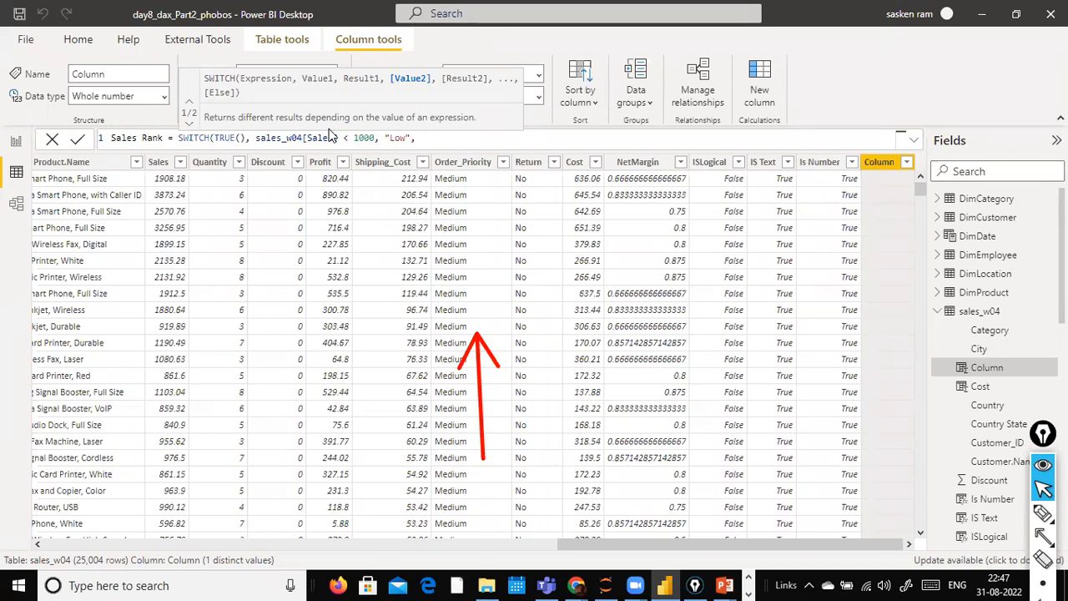
pyautogui.write('[Sales]')
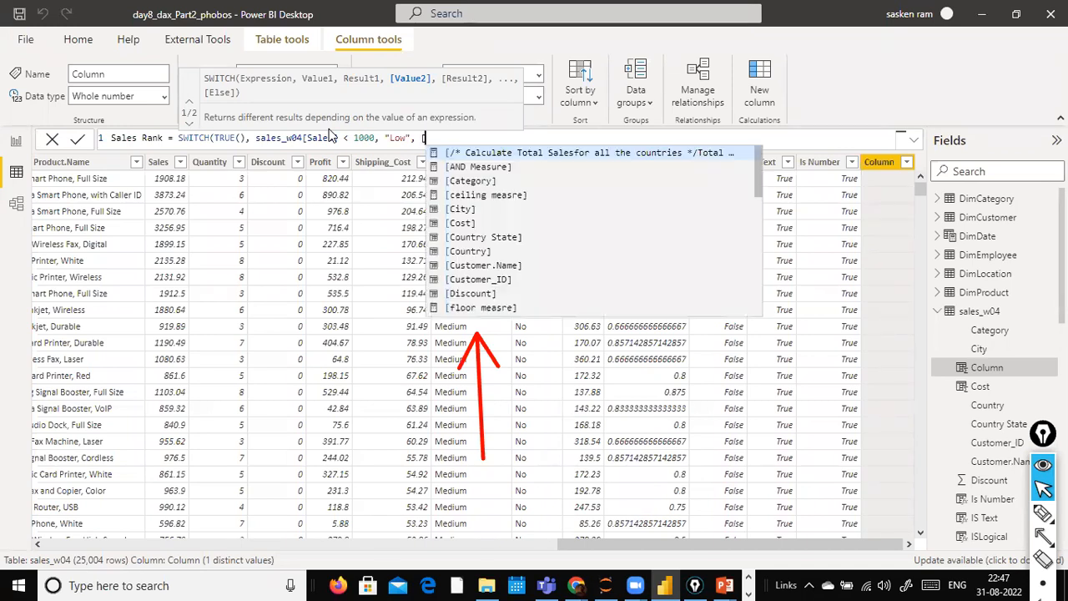
pyautogui.press('BackSpace')
pyautogui.press('BackSpace')
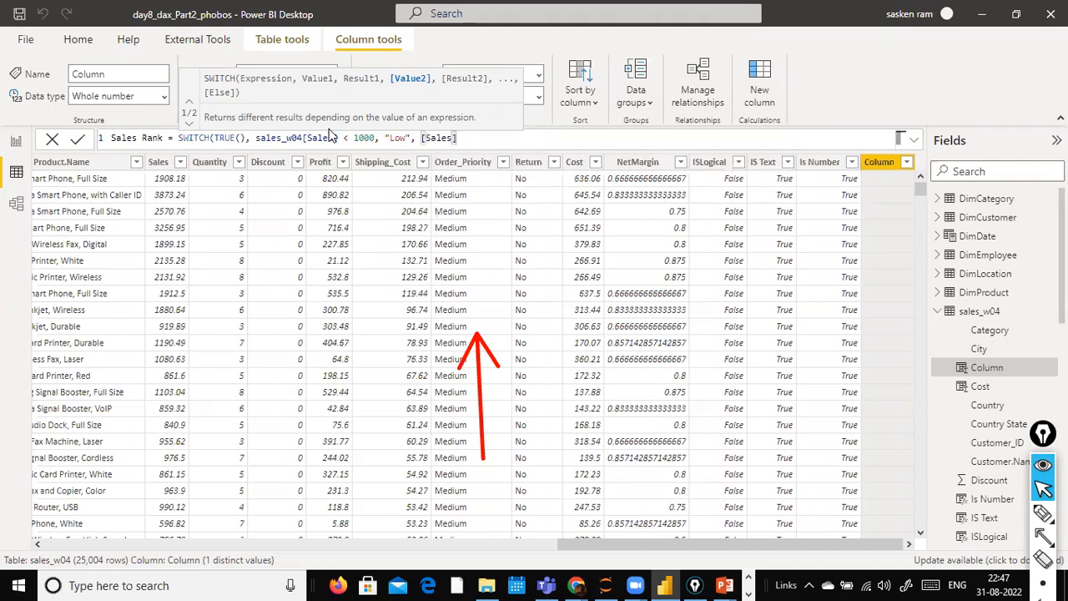
pyautogui.press('BackSpace')
pyautogui.press('BackSpace')
pyautogui.press('BackSpace')
pyautogui.press('BackSpace')
pyautogui.press('BackSpace')
# - Start the second SWITCH condition in the Sales Rank formula with the column sales_w04[Sales]
pyautogui.write('sales')
pyautogui.press('Down')
pyautogui.press('Down')
pyautogui.press('Down')
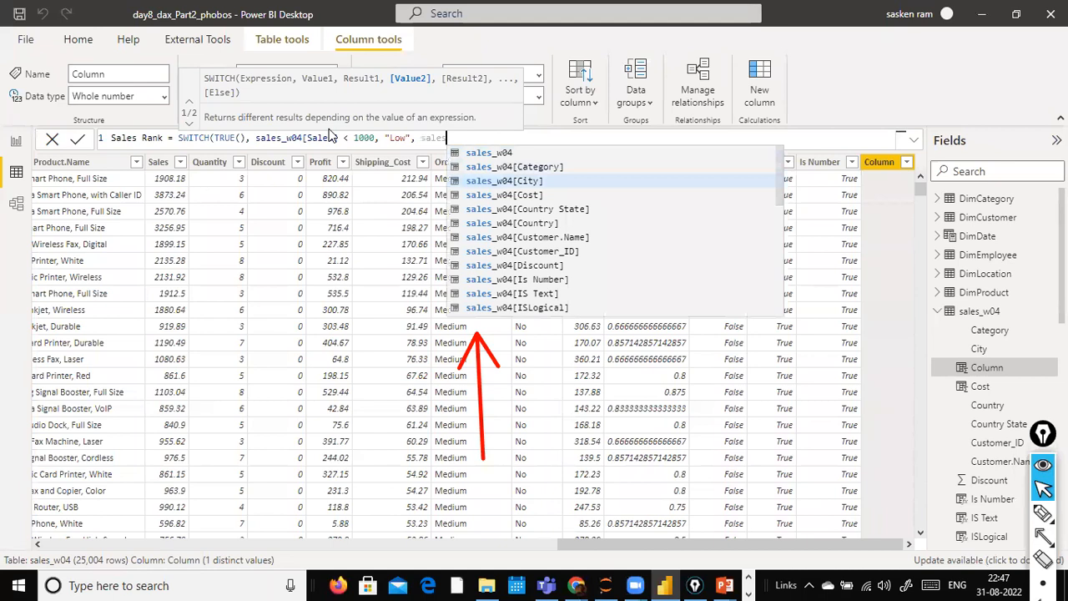
pyautogui.press('Down')
pyautogui.press('Down')
pyautogui.press('Down')
pyautogui.press('Down')
pyautogui.press('Down')
pyautogui.press('Down')
pyautogui.press('Down')
pyautogui.press('Down')
pyautogui.press('Down')
pyautogui.press('Down')
pyautogui.press('Down')
pyautogui.press('Down')
pyautogui.press('Down')
pyautogui.press('Down')
pyautogui.press('Down')
pyautogui.press('Down')
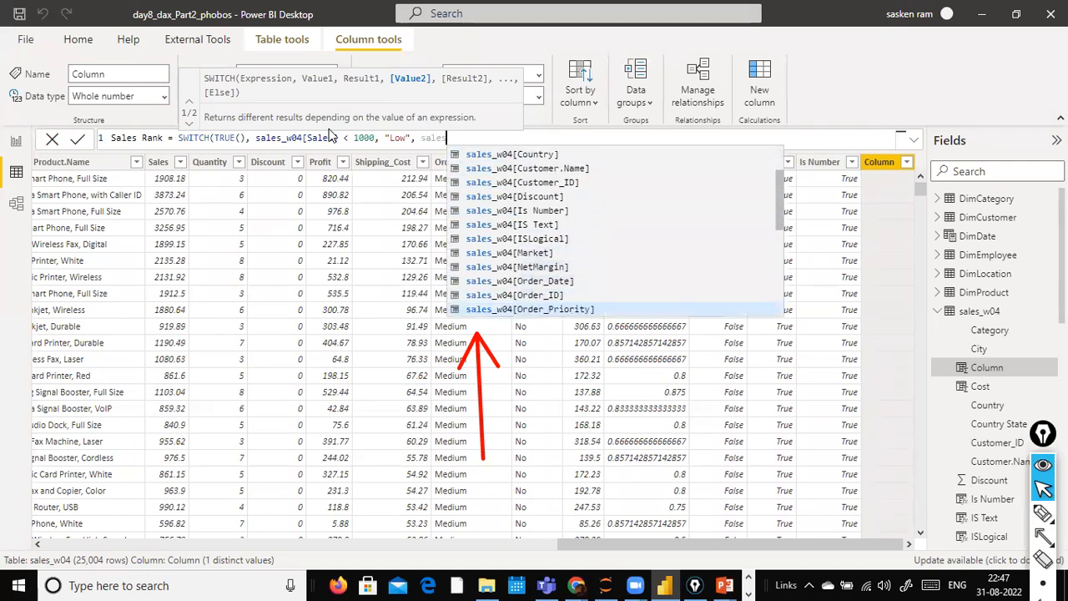
pyautogui.press('Down')
pyautogui.press('Down')
pyautogui.press('Down')
pyautogui.press('Down')
pyautogui.press('Down')
pyautogui.press('Down')
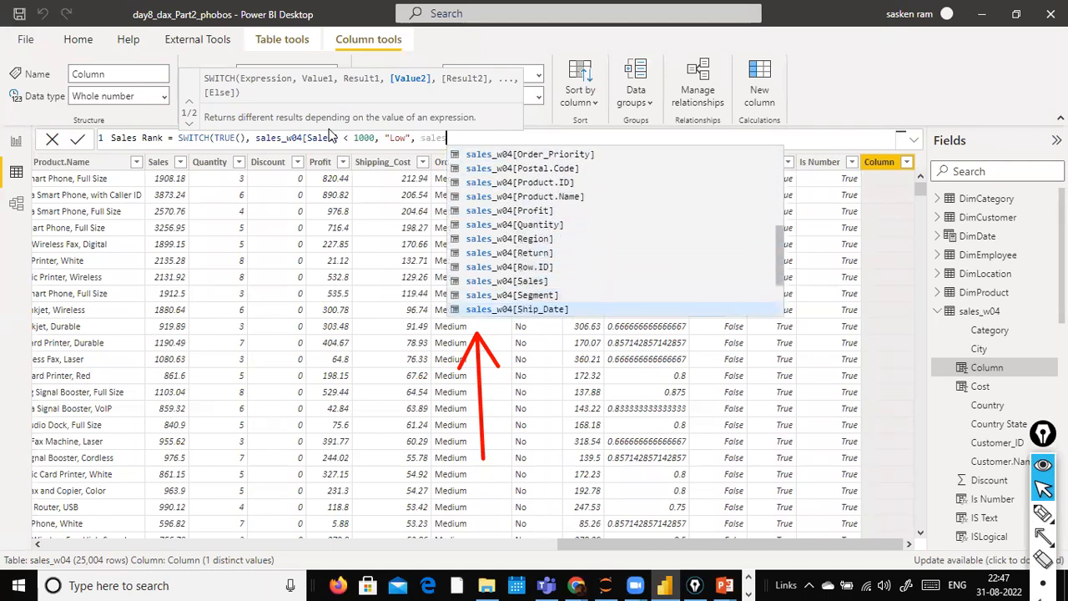
pyautogui.press('Tab')
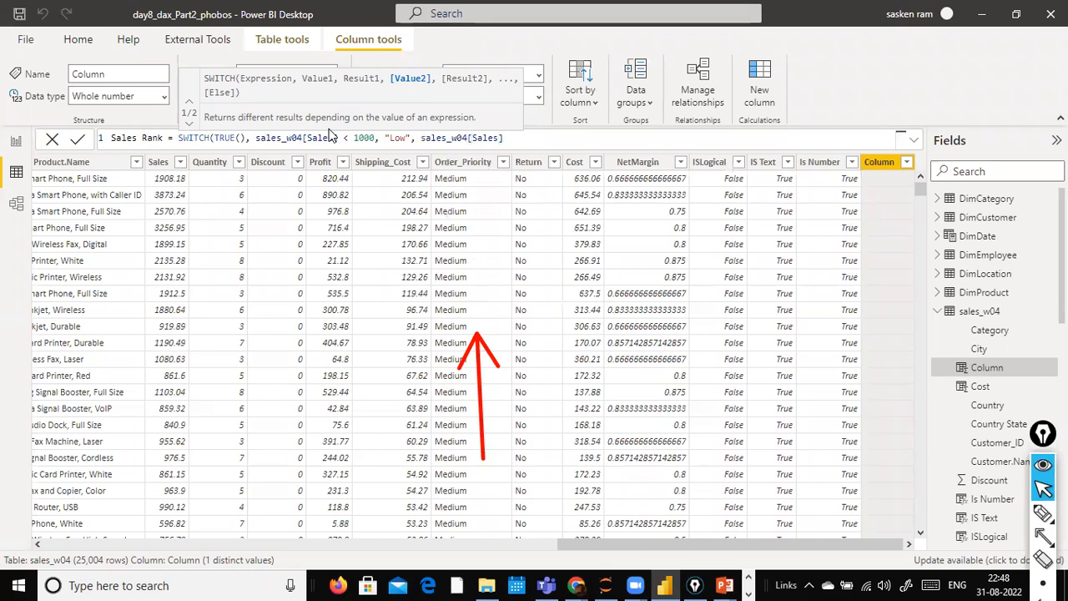
# - Complete the second condition as > 1000 && sales_w04[Sales] < 2000, returning "Medium", and submit the formula
pyautogui.write('> 10000')
pyautogui.press('BackSpace')
pyautogui.write('&& ')
pyautogui.write('sales_w04')
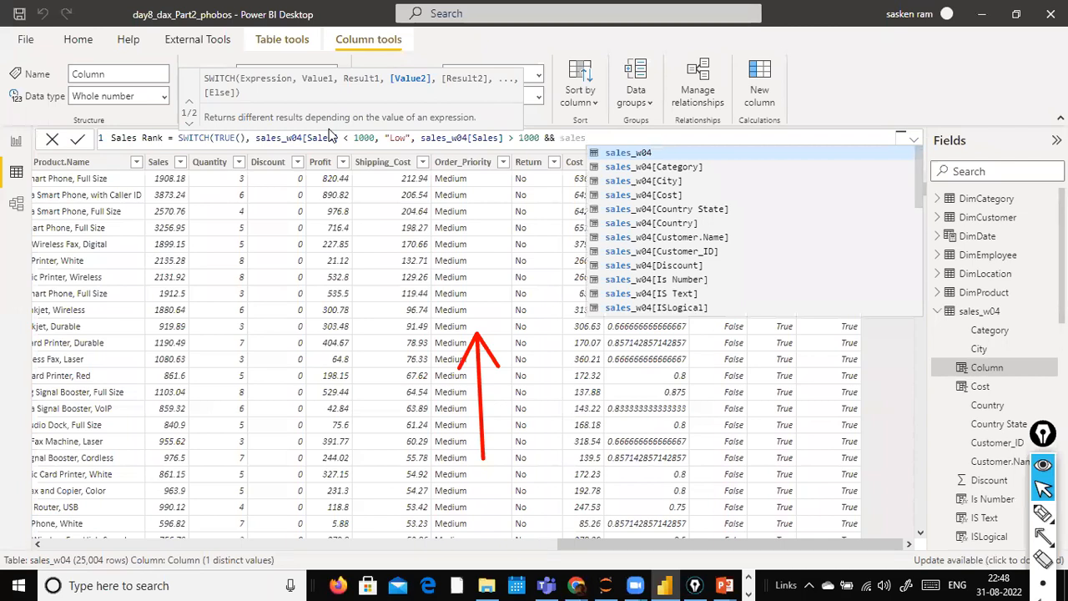
pyautogui.write('[sales')
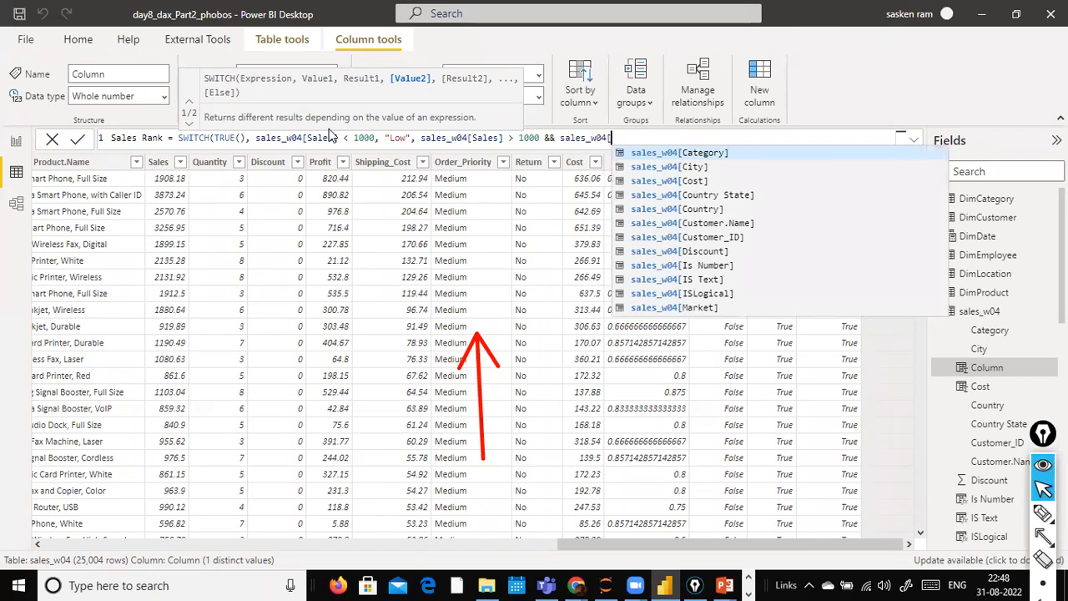
pyautogui.press('Tab')
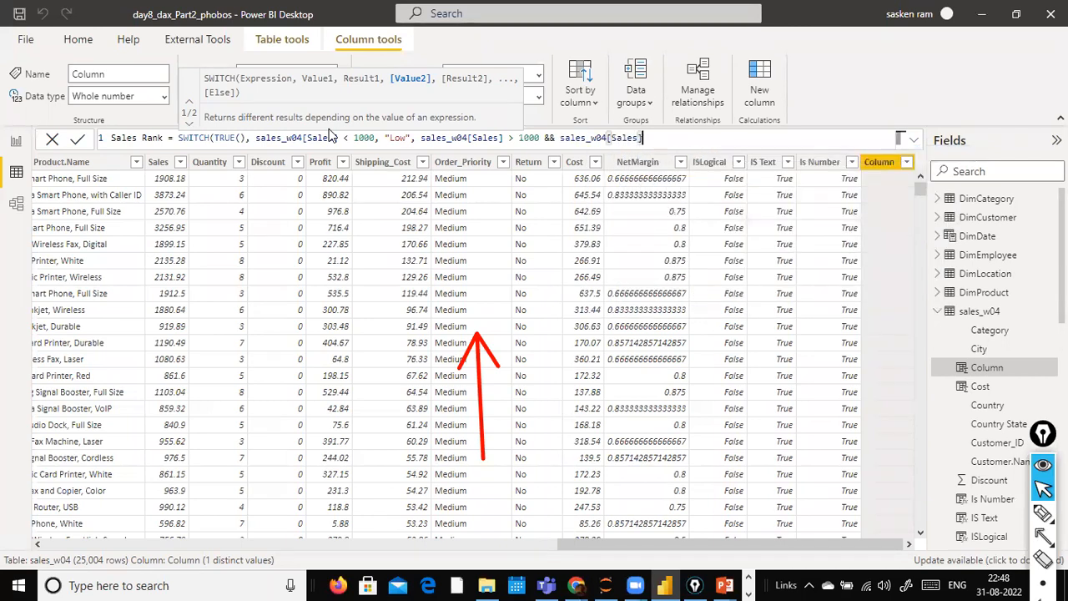
pyautogui.write('< 2000, "')
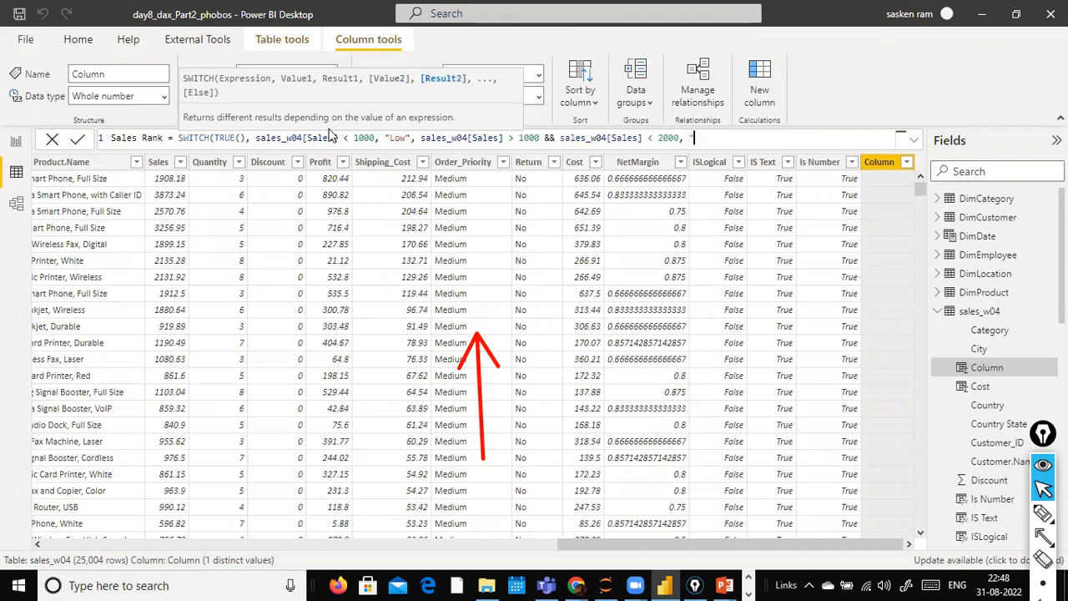
pyautogui.write('Medium")')
pyautogui.press('Return')
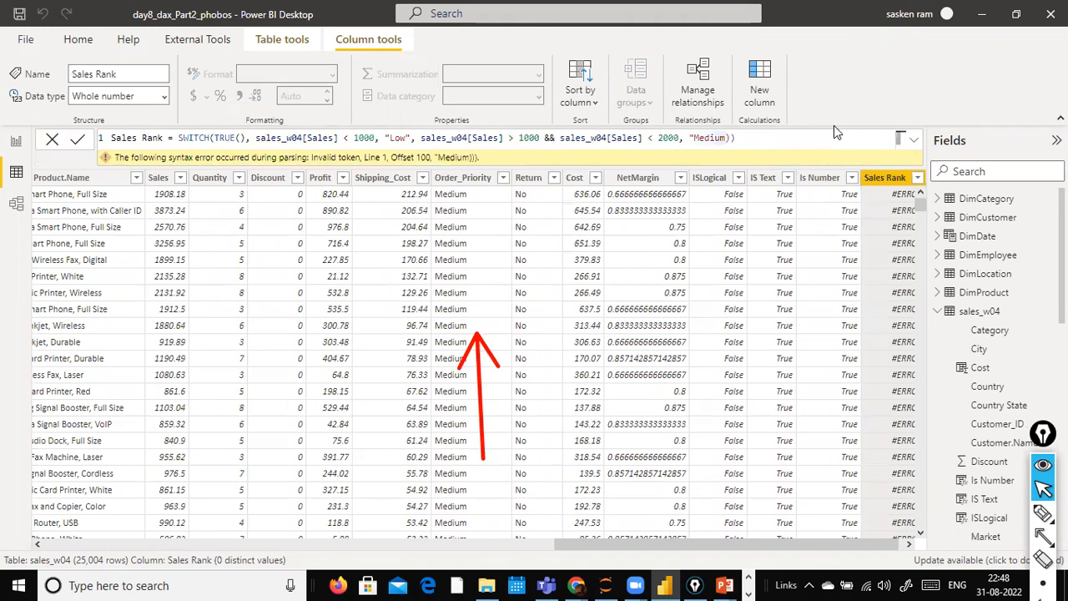
# - Remove the extra closing parenthesis from the end of the Sales Rank formula and commit it
pyautogui.write(')')
pyautogui.press('BackSpace')
pyautogui.press('Return')
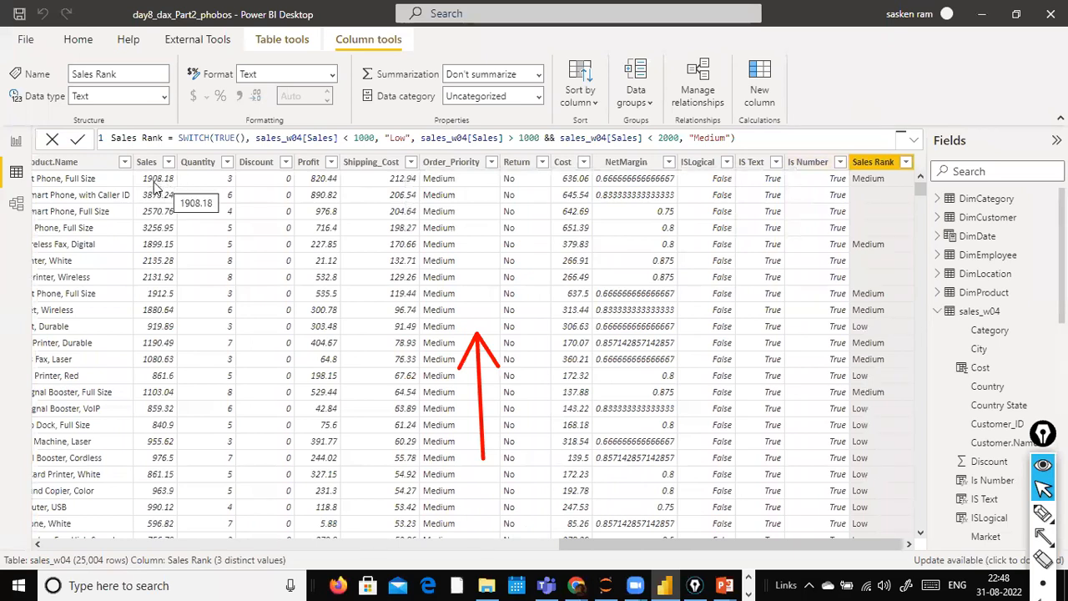
# - Draw annotation arrows at the Sales values 1908.18 and 919.89 and at their Sales Rank entries, and return to the normal pointer
pyautogui.hotkey('ctrl', 'shift', 'a')
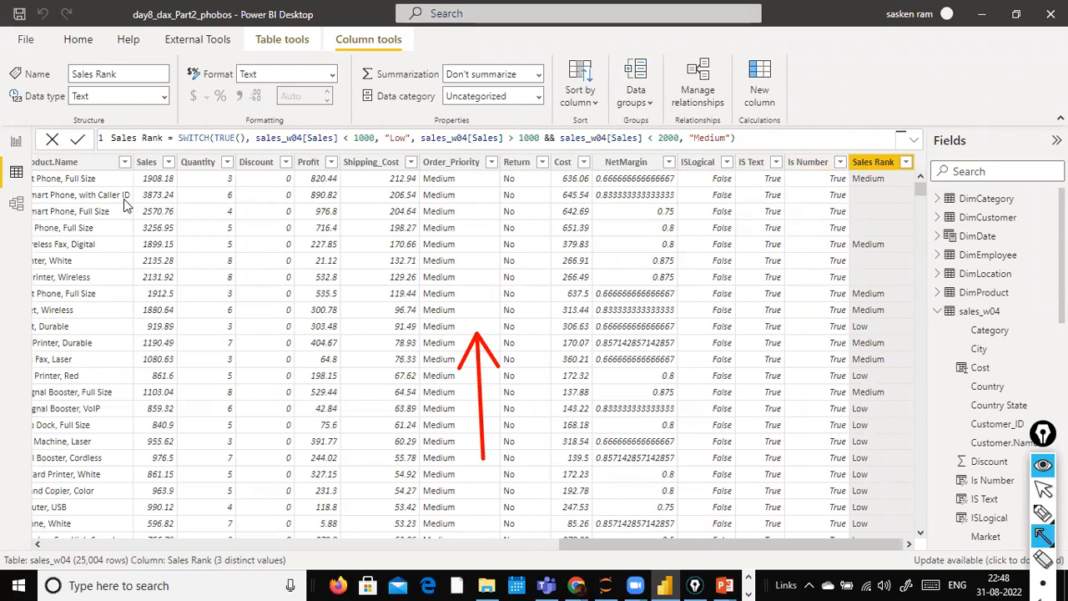
pyautogui.moveTo(113, 197); pyautogui.dragTo(143, 177)
pyautogui.moveTo(831, 198); pyautogui.dragTo(854, 183)
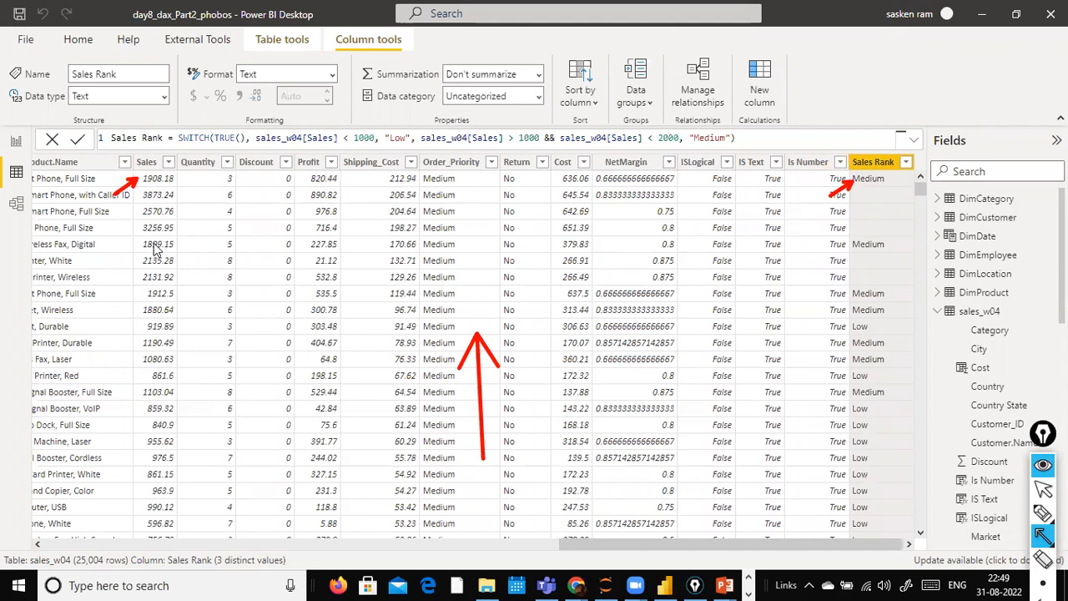
pyautogui.moveTo(94, 326); pyautogui.dragTo(143, 328)
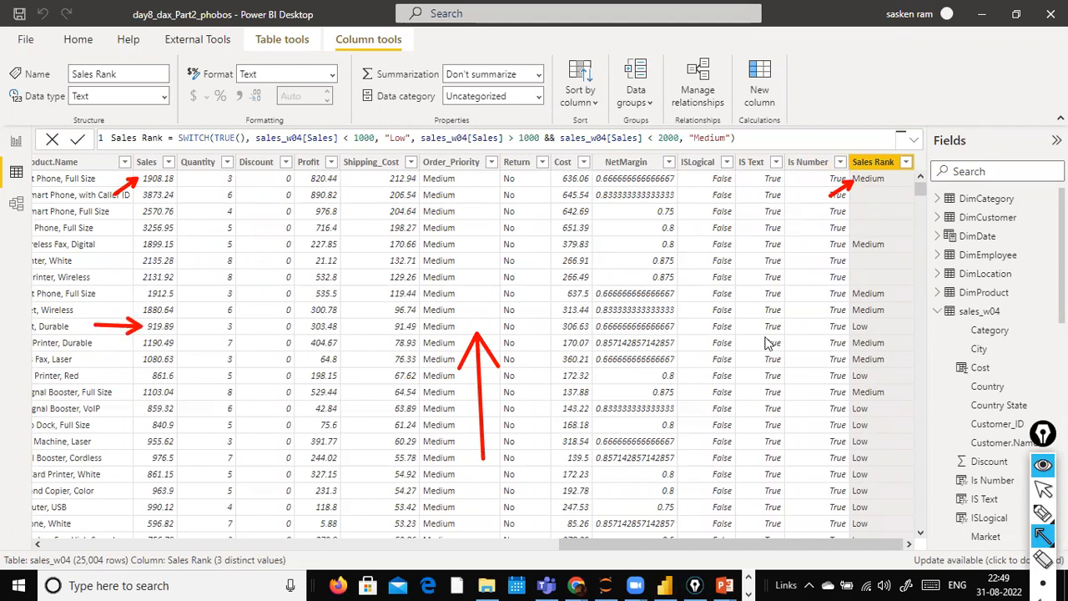
pyautogui.moveTo(828, 333); pyautogui.dragTo(854, 333)
pyautogui.hotkey('ctrl', 'shift', '2')
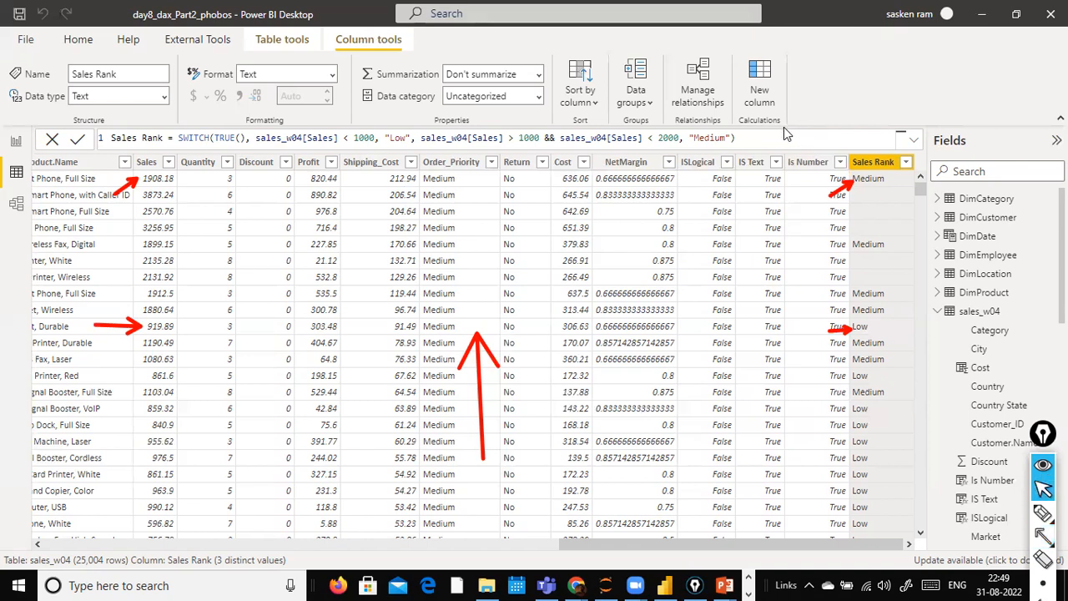
# - Add a third SWITCH condition returning "High" when sales_w04[Sales] >= 2000 and commit the formula
pyautogui.write(', ')
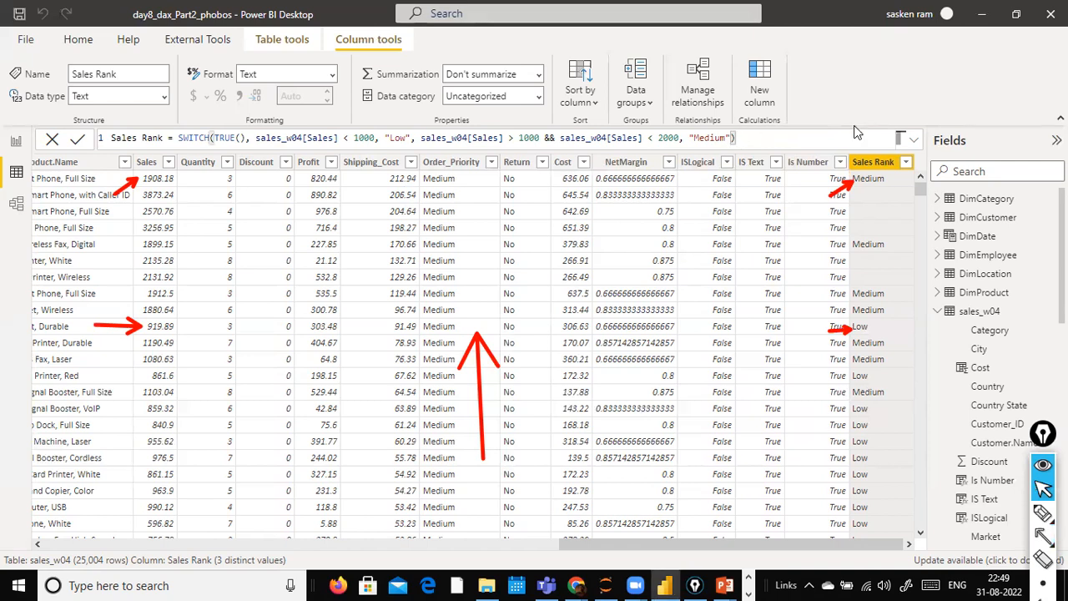
pyautogui.write('sales_')
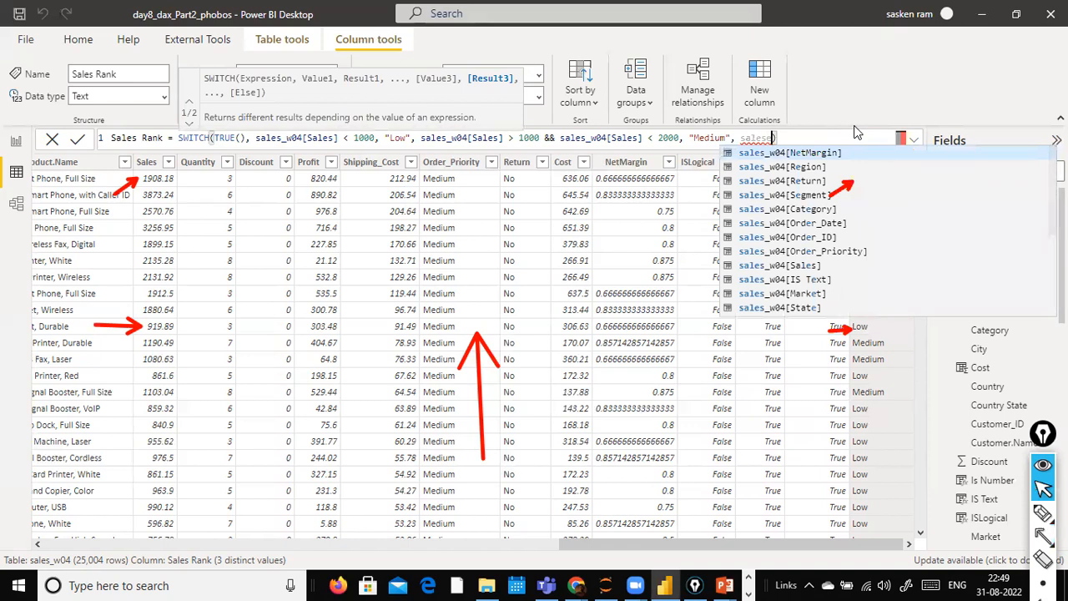
pyautogui.press('BackSpace')
pyautogui.press('BackSpace')
pyautogui.write('s')
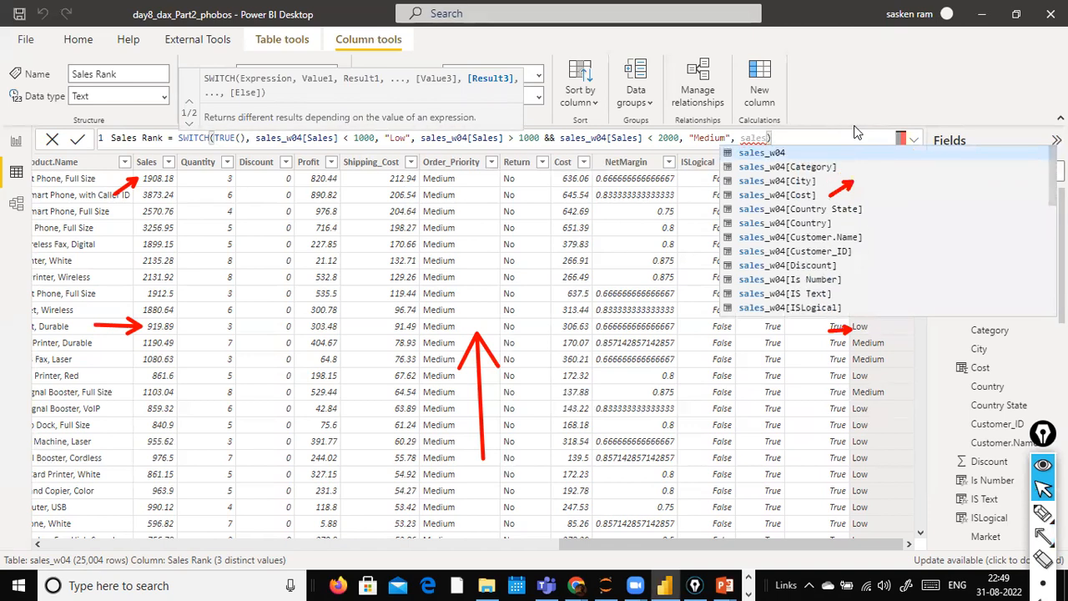
pyautogui.write('_w04[Sales]')
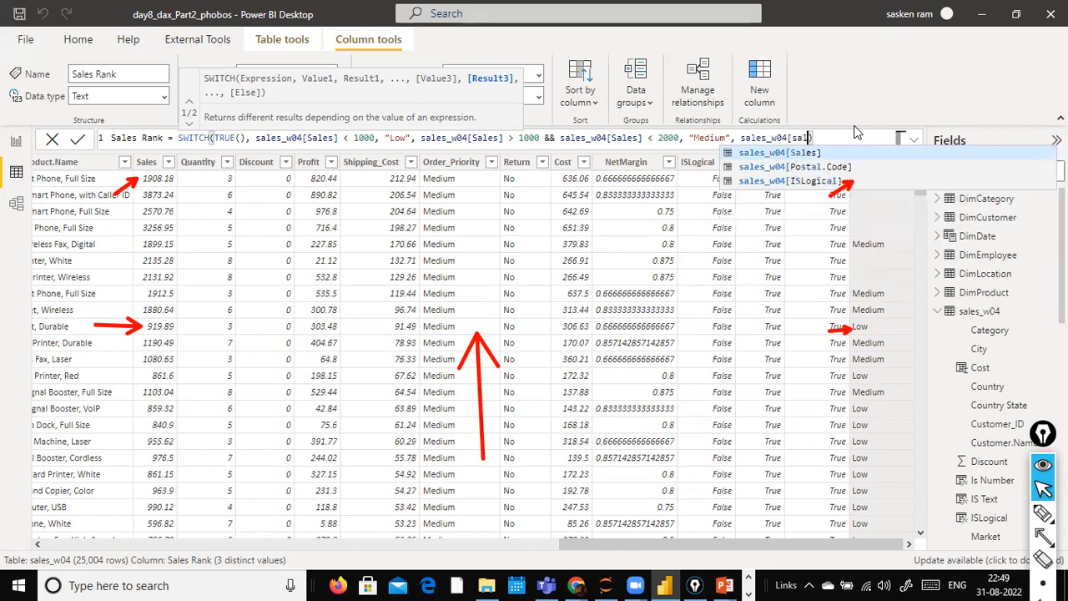
pyautogui.press('Return')
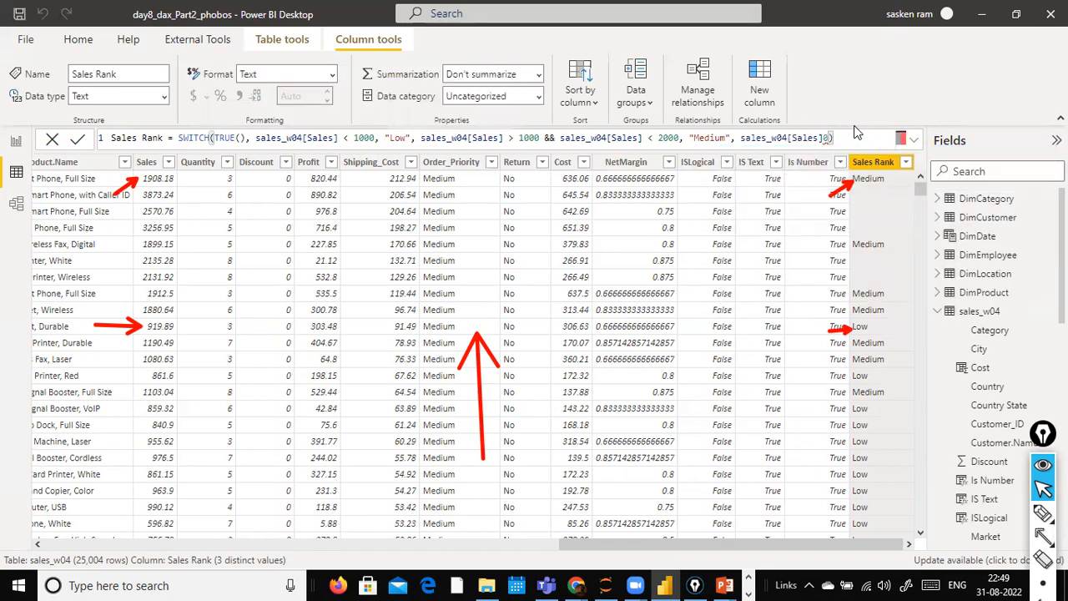
pyautogui.write('>= 2000, "H')
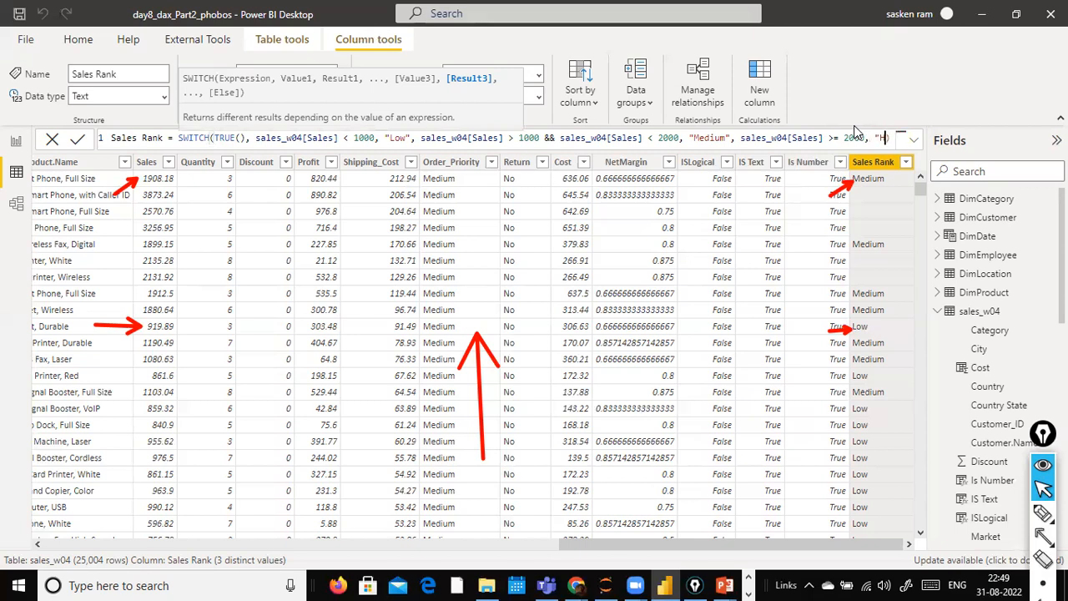
pyautogui.write('igh"')
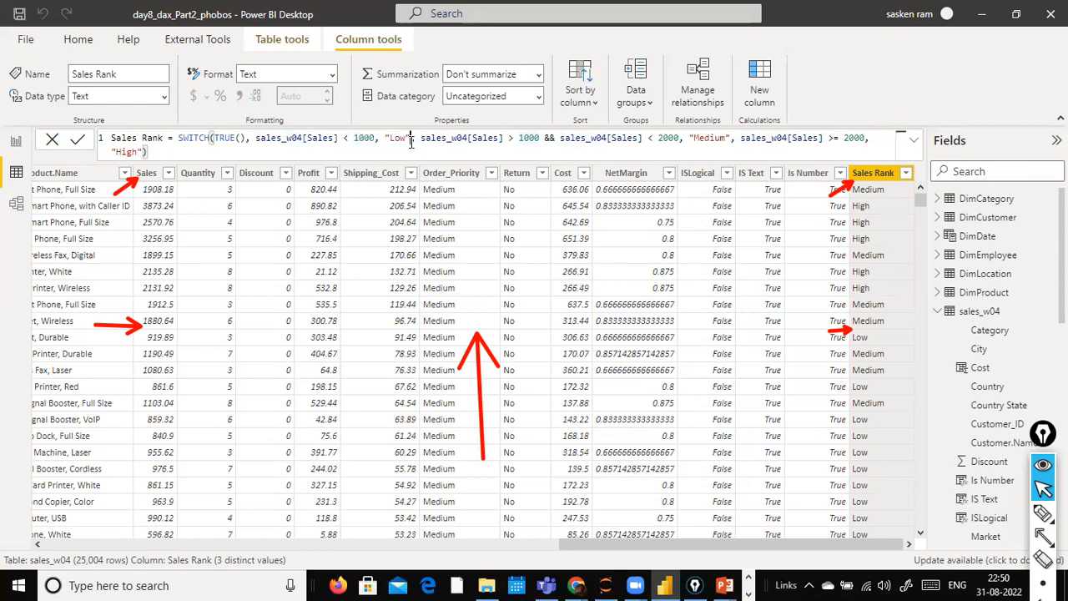
# - Try the || operator in place of && in the "Medium" condition and restore &&
pyautogui.click(451, 138)
pyautogui.click(658, 138)
pyautogui.click(555, 137)
pyautogui.press('BackSpace')
pyautogui.press('BackSpace')
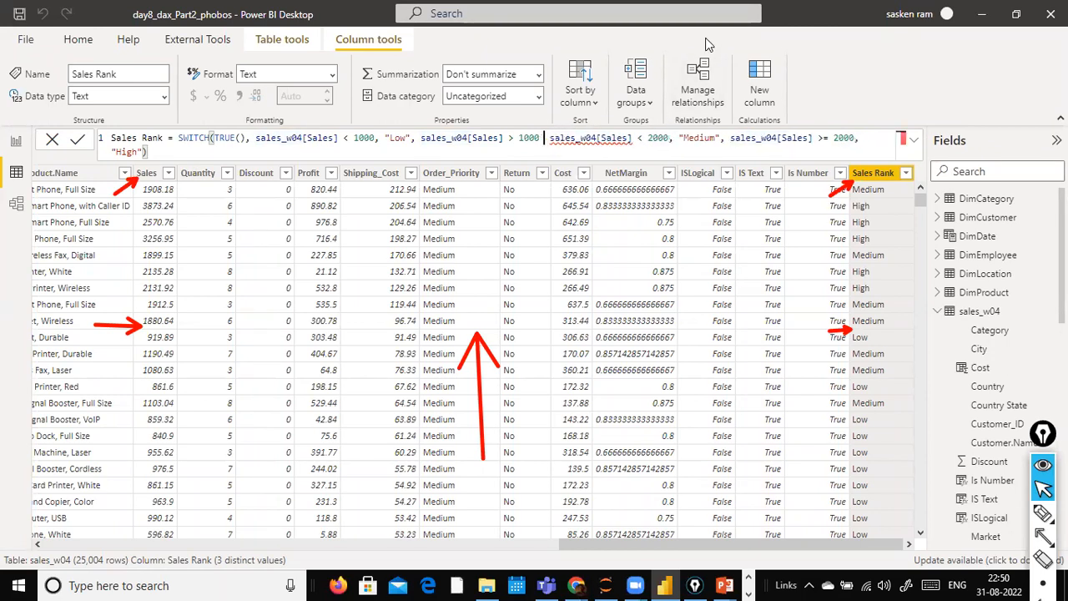
pyautogui.write('||')
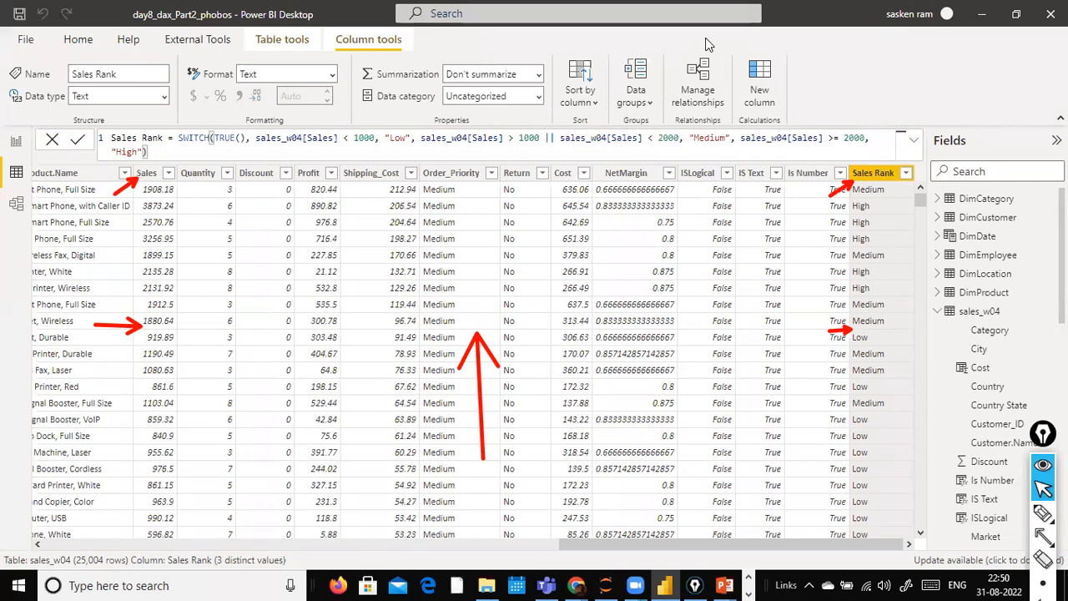
pyautogui.press('BackSpace')
pyautogui.press('BackSpace')
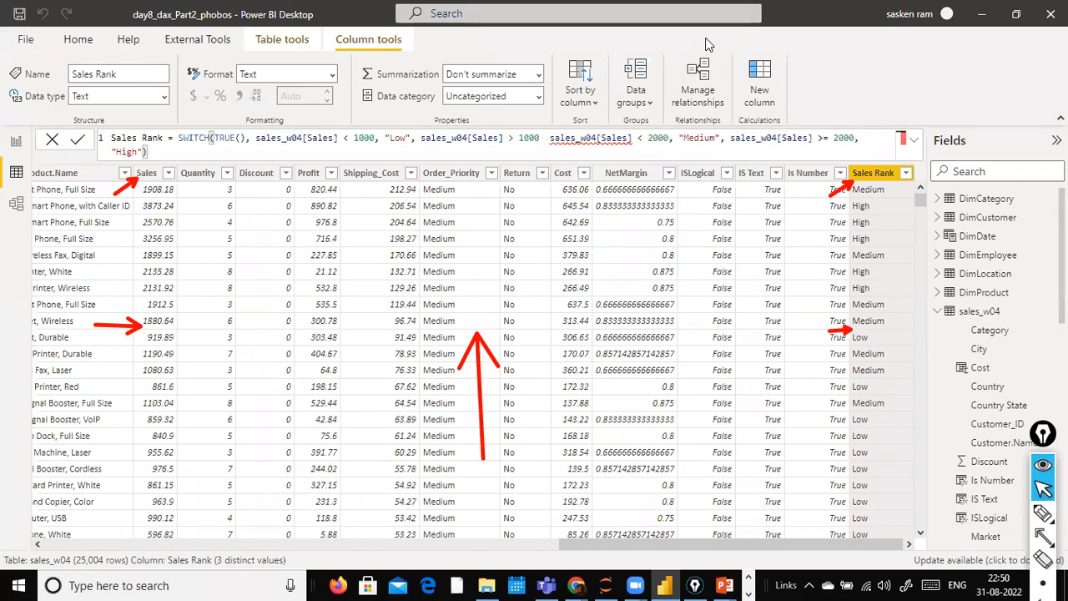
pyautogui.write('&&')
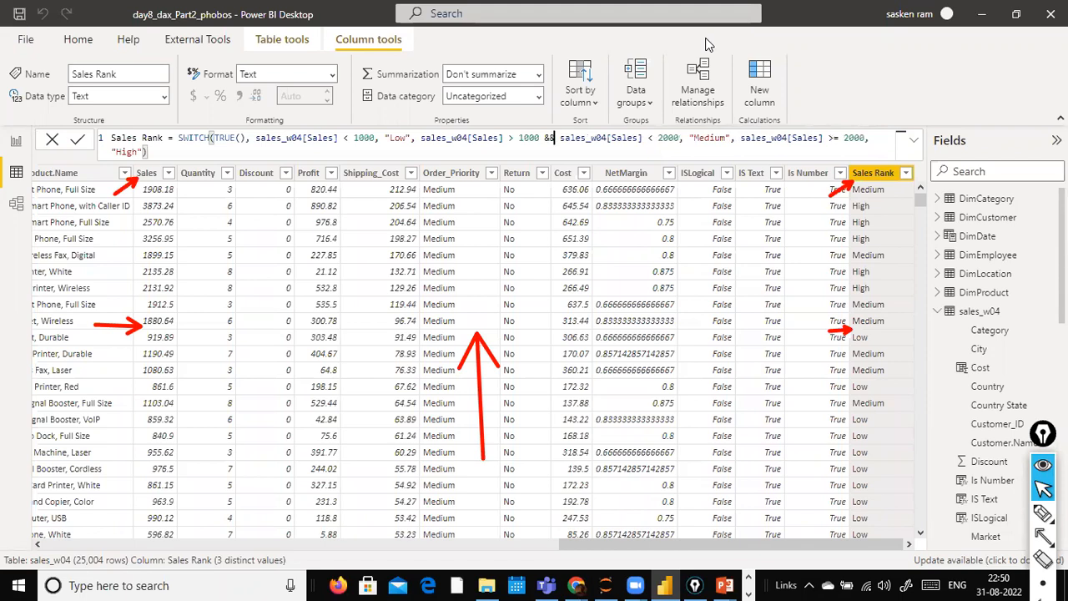
pyautogui.press('End')
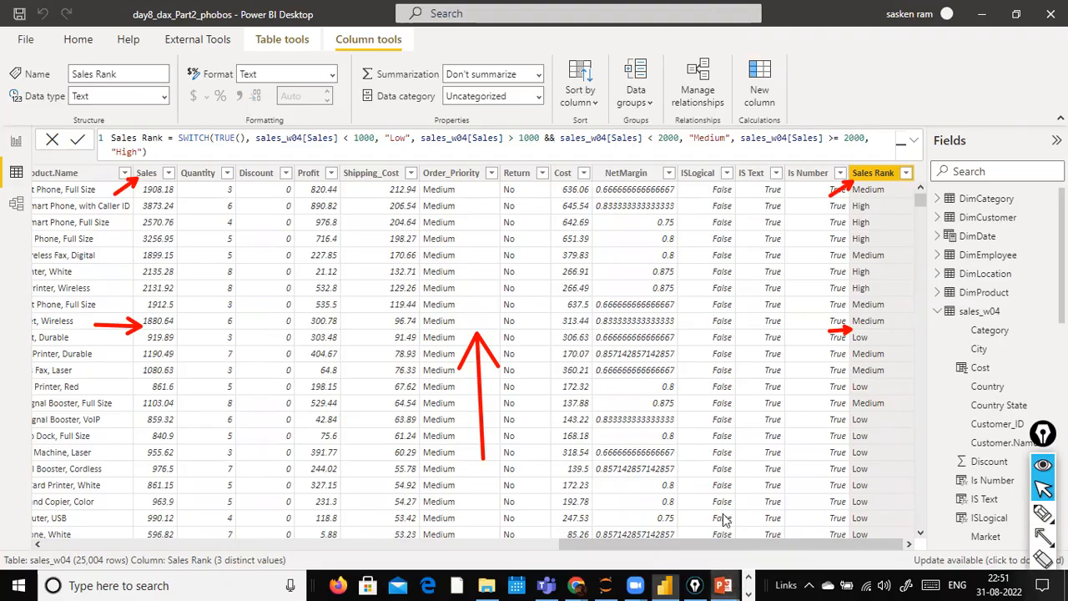
# - Switch to the PowerPoint slide show and look through the DAX function slides up to the Count() slide
pyautogui.click(781, 530)
pyautogui.click(753, 430)
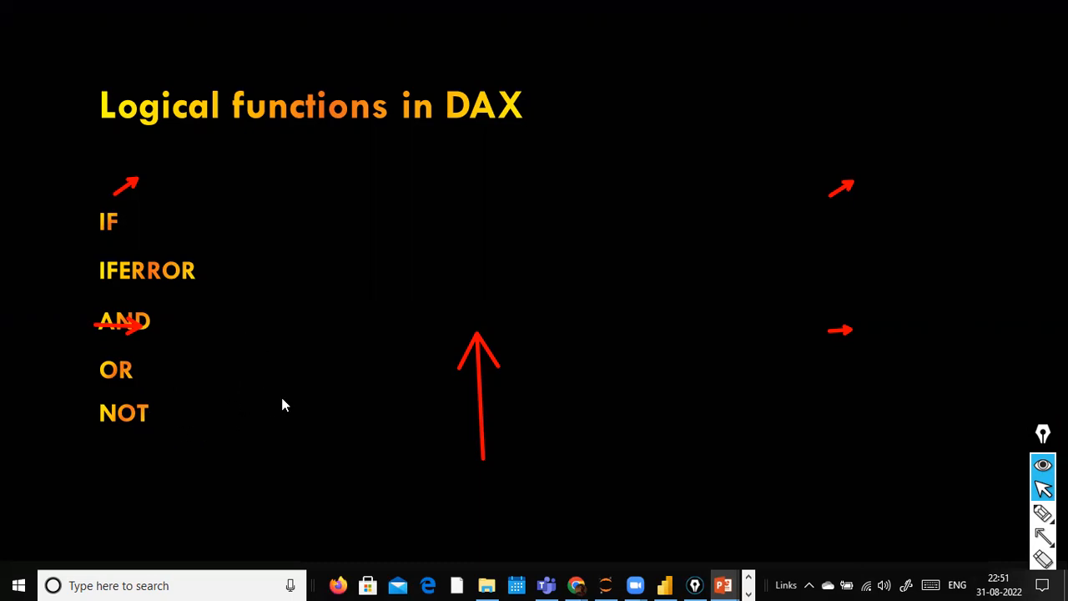
pyautogui.press('Right')
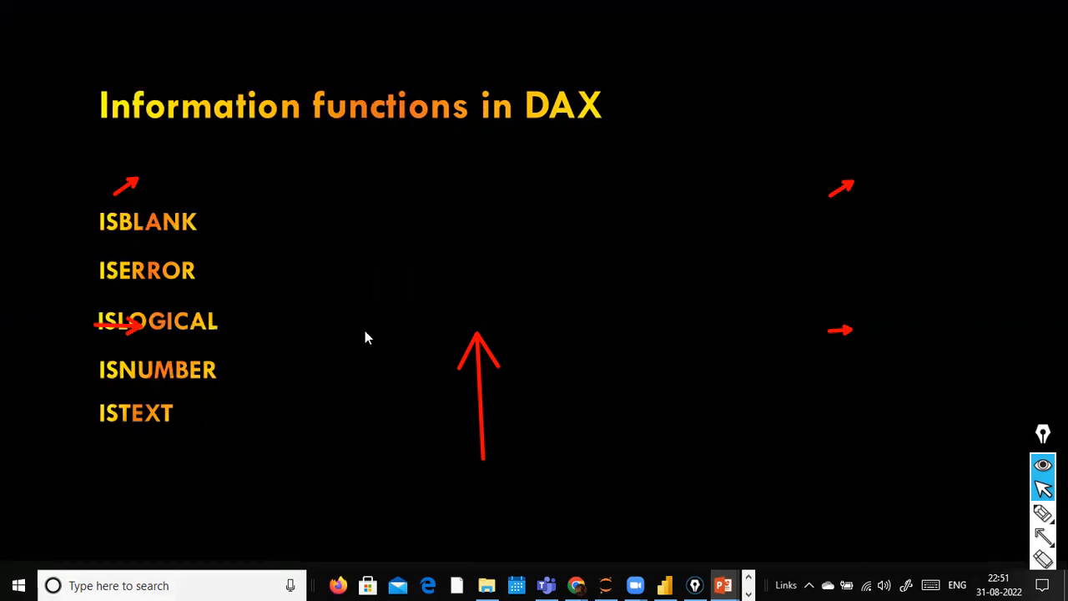
pyautogui.press('Right')
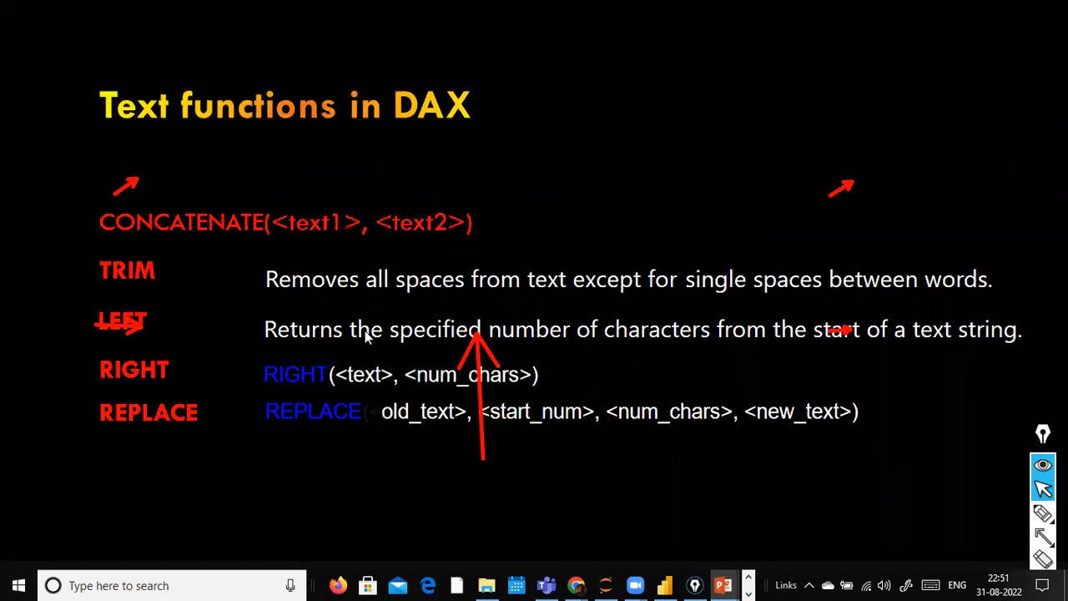
pyautogui.press('Right')
pyautogui.press('Right')
pyautogui.press('Right')
pyautogui.press('Right')
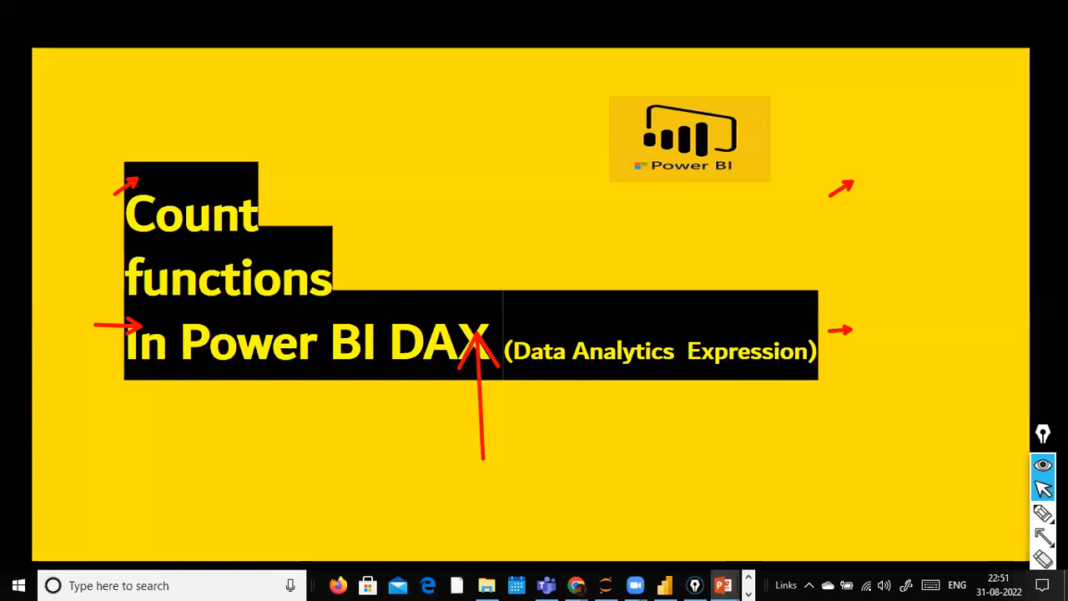
pyautogui.press('Left')
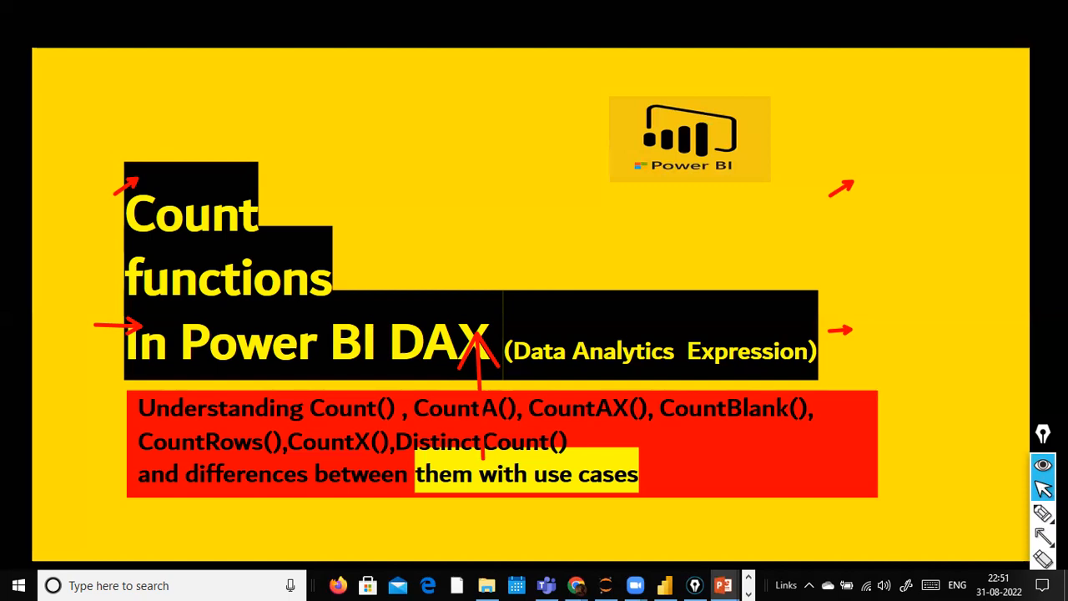
pyautogui.press('Right')
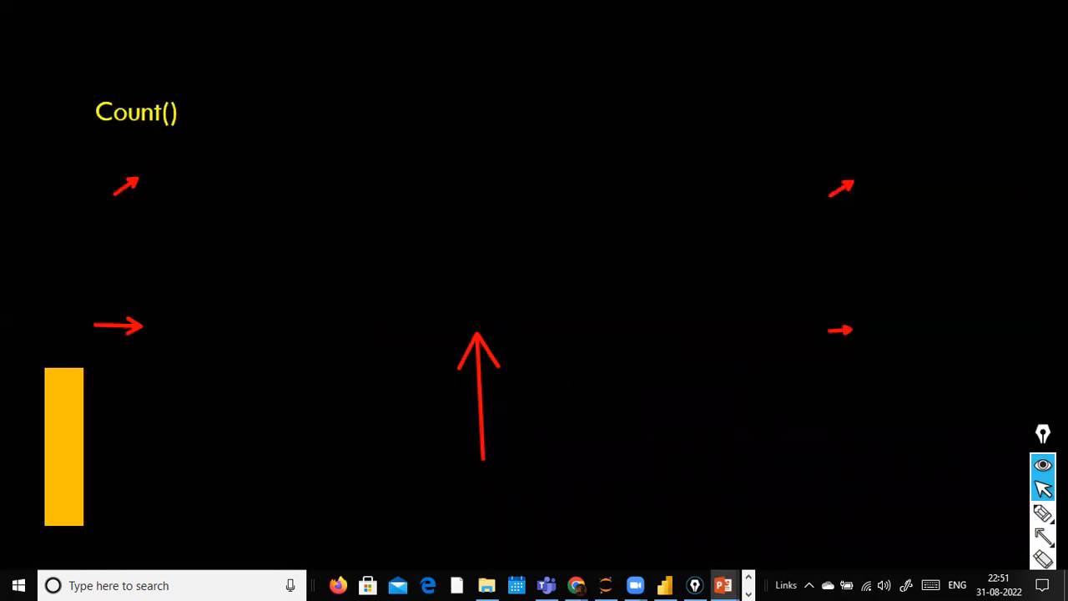